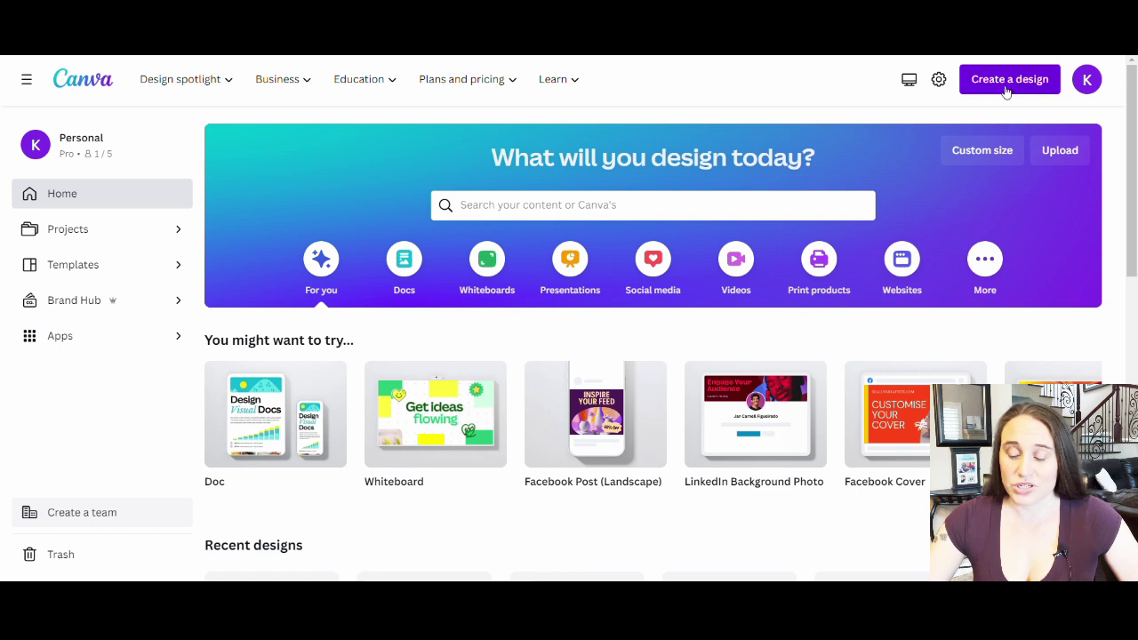
Step: Create a new custom-size design from the recent 4500 × 5400 px preset
left_click(1005, 89)
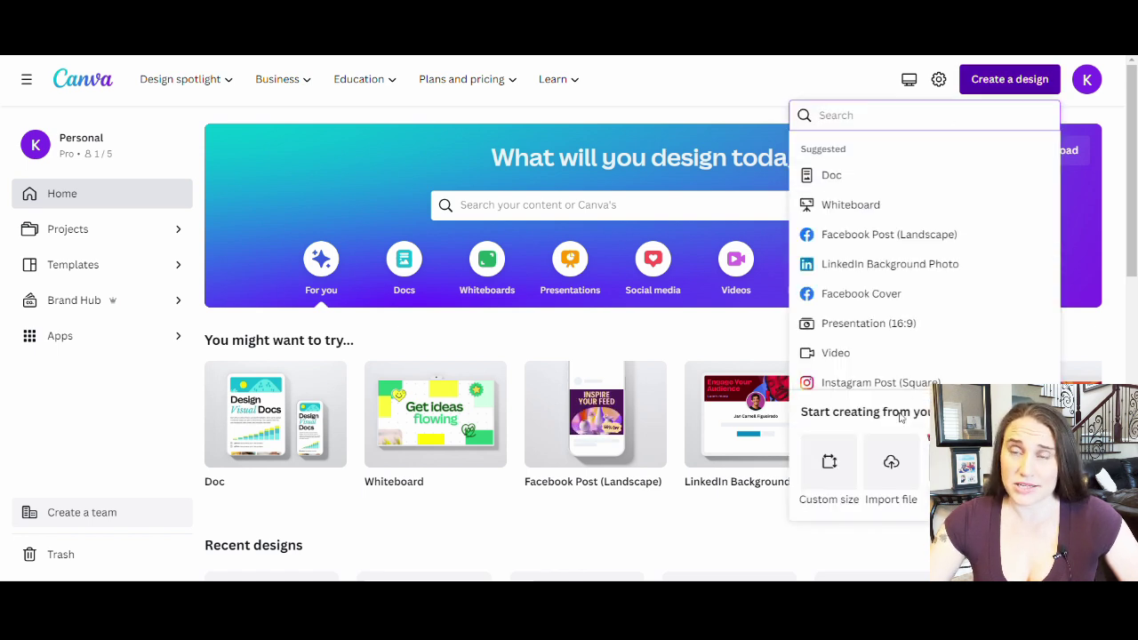
left_click(832, 471)
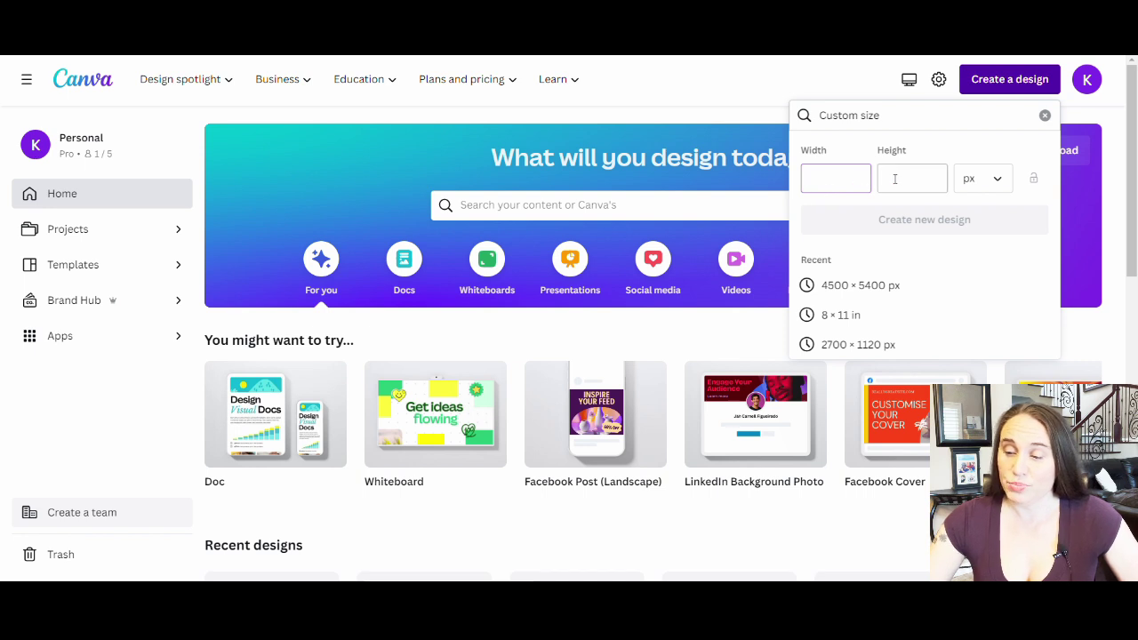
left_click(1000, 182)
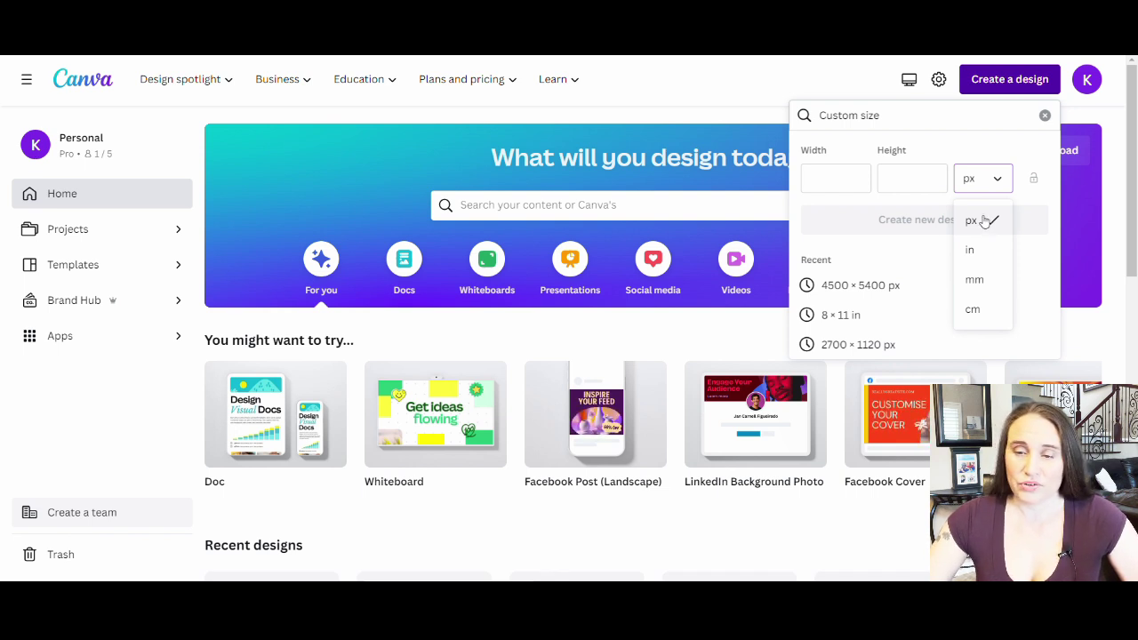
left_click(857, 285)
left_click(858, 284)
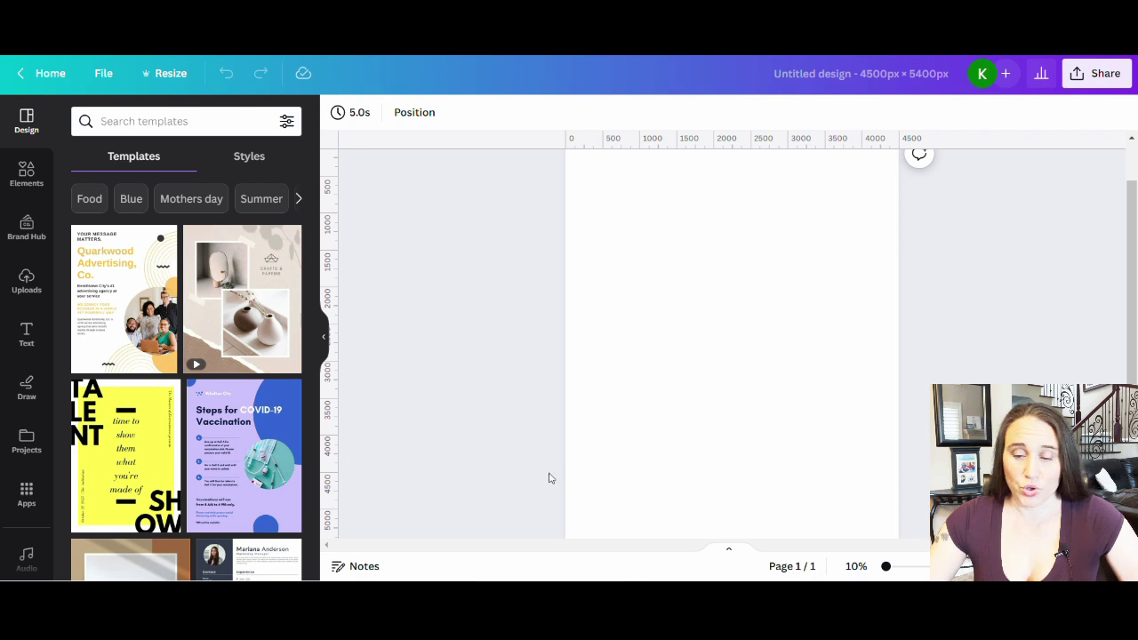
Step: Set the blank page's background to solid black from the default colors
left_click(324, 337)
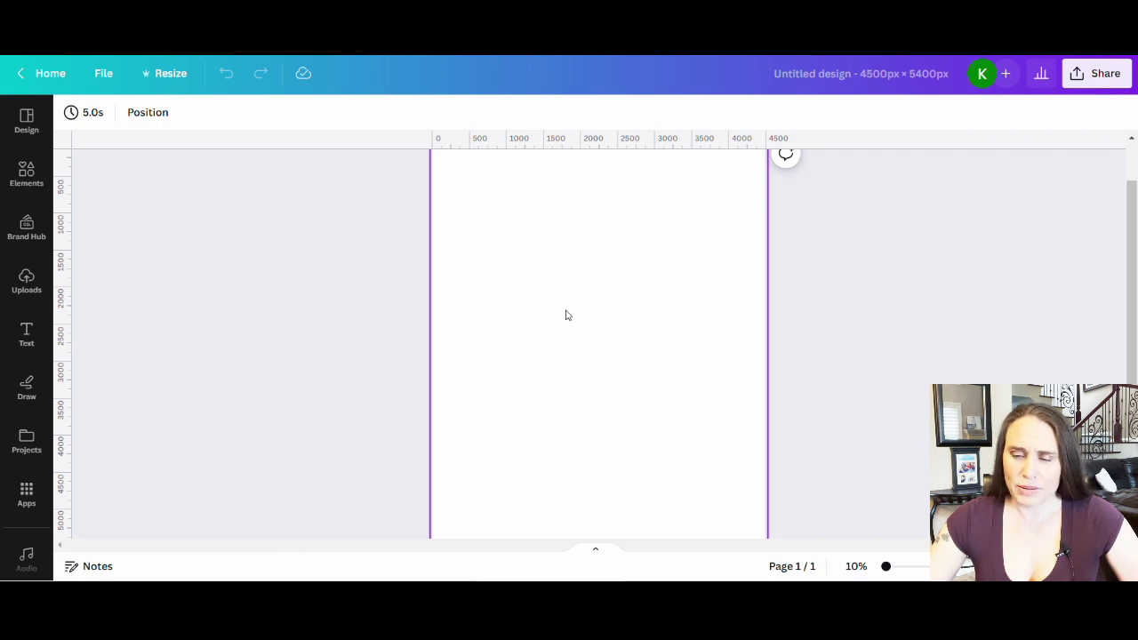
left_click(559, 232)
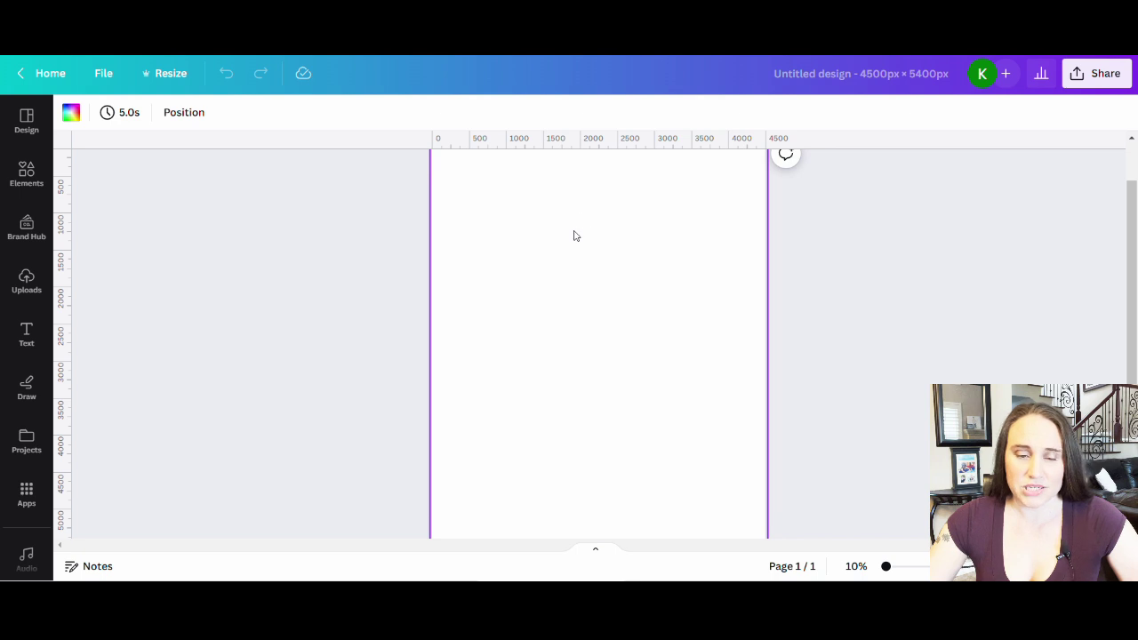
left_click(71, 113)
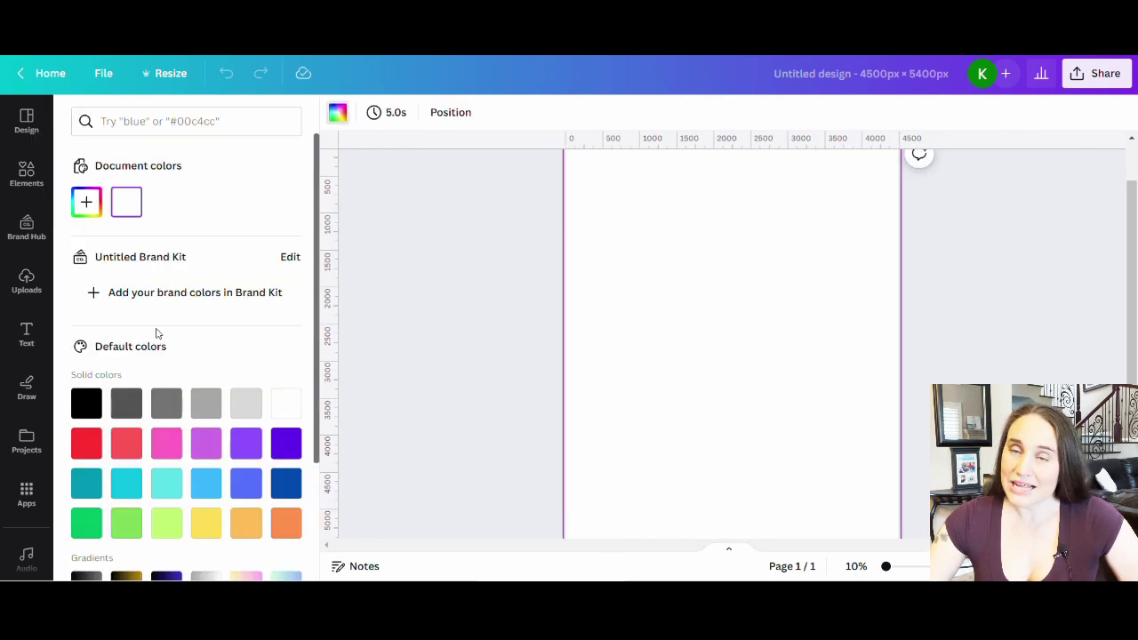
scroll(169, 365, "down", 2)
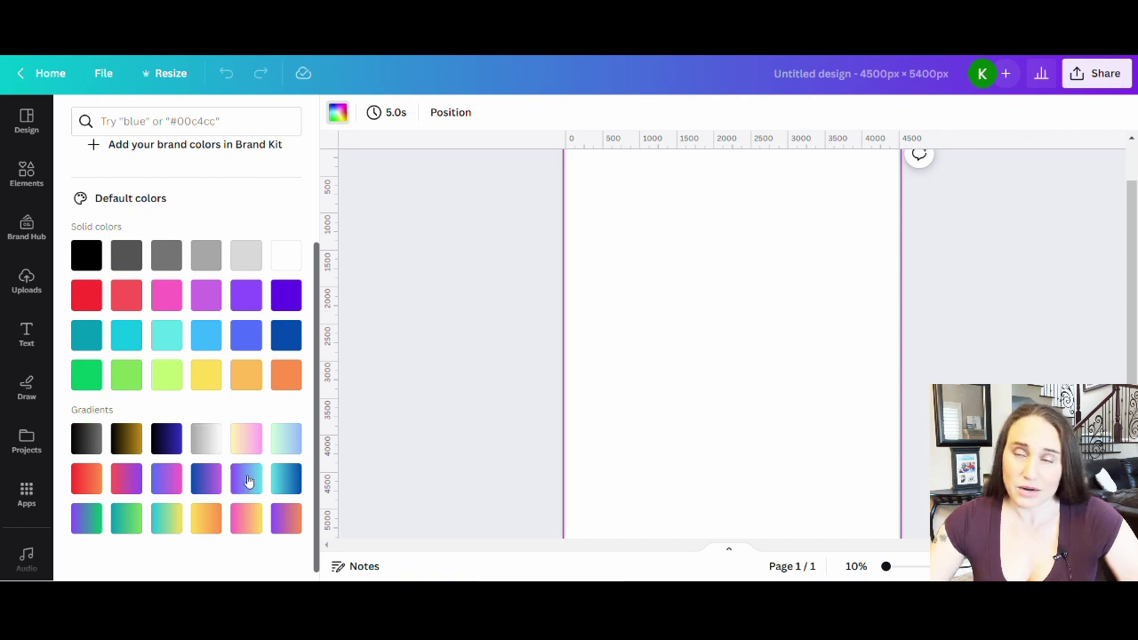
left_click(166, 478)
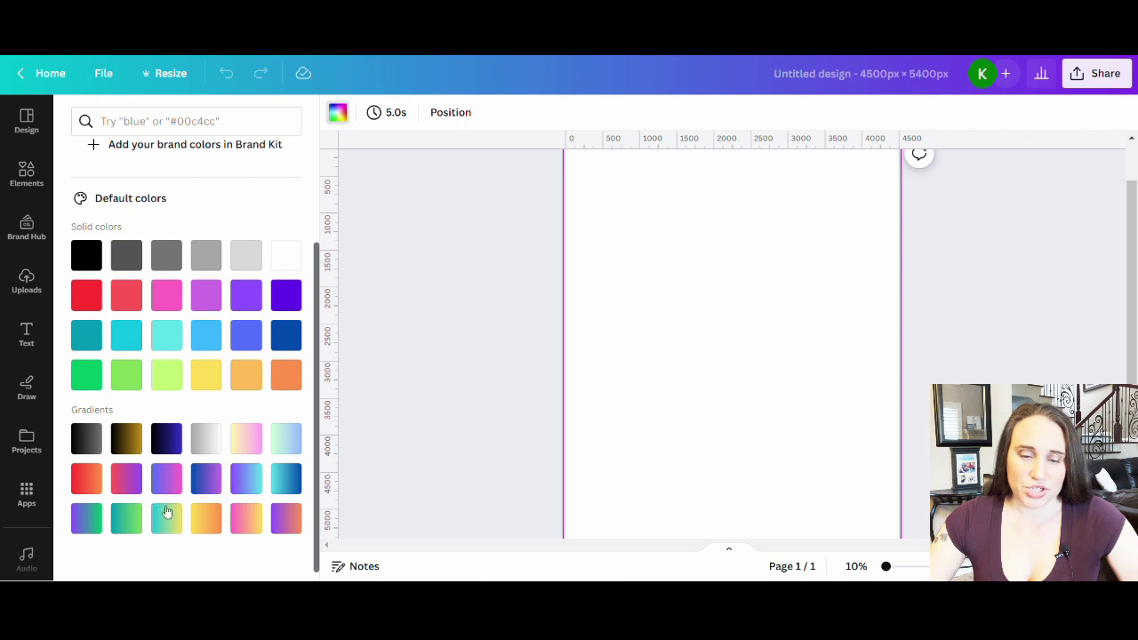
left_click(85, 259)
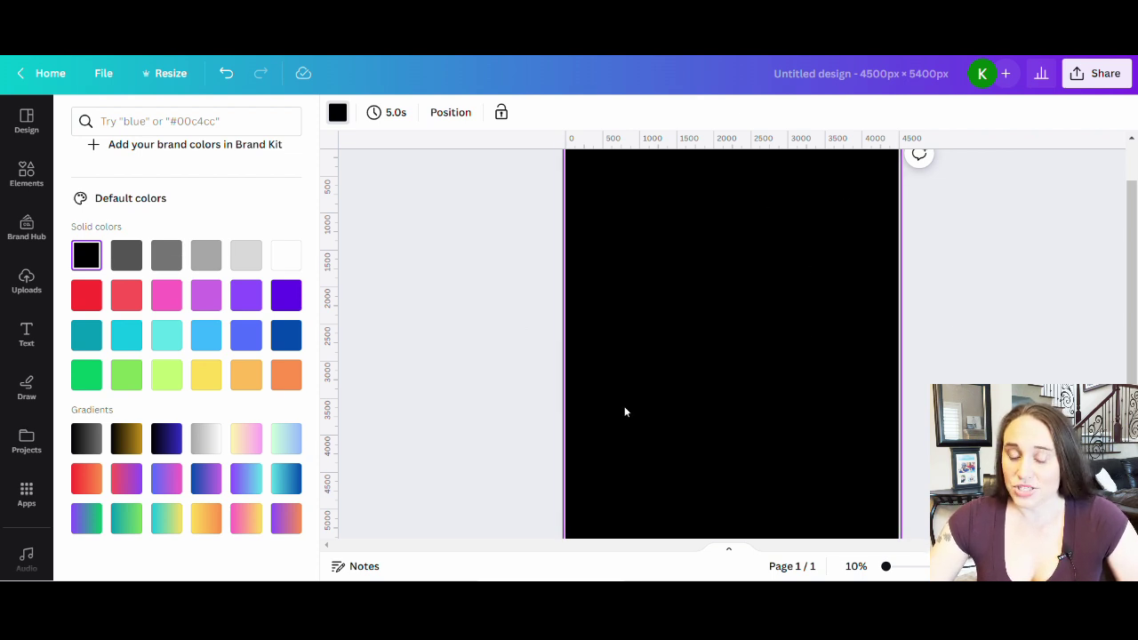
left_click(432, 328)
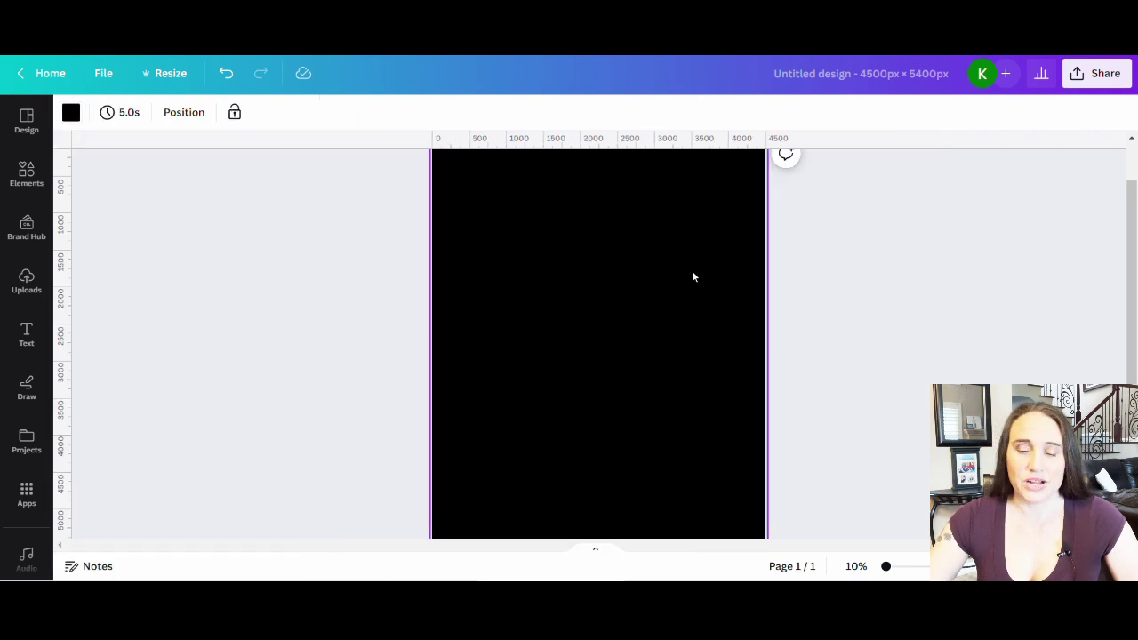
Step: Add a text box reading "dad" to the middle of the black page
scroll(689, 277, "up", 2)
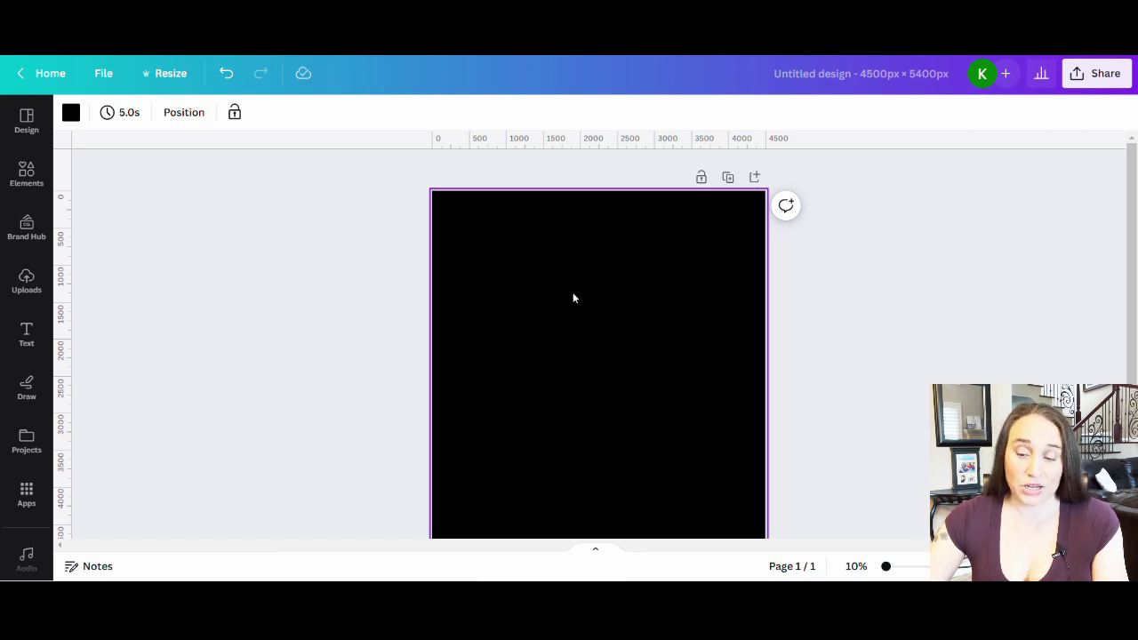
key("t")
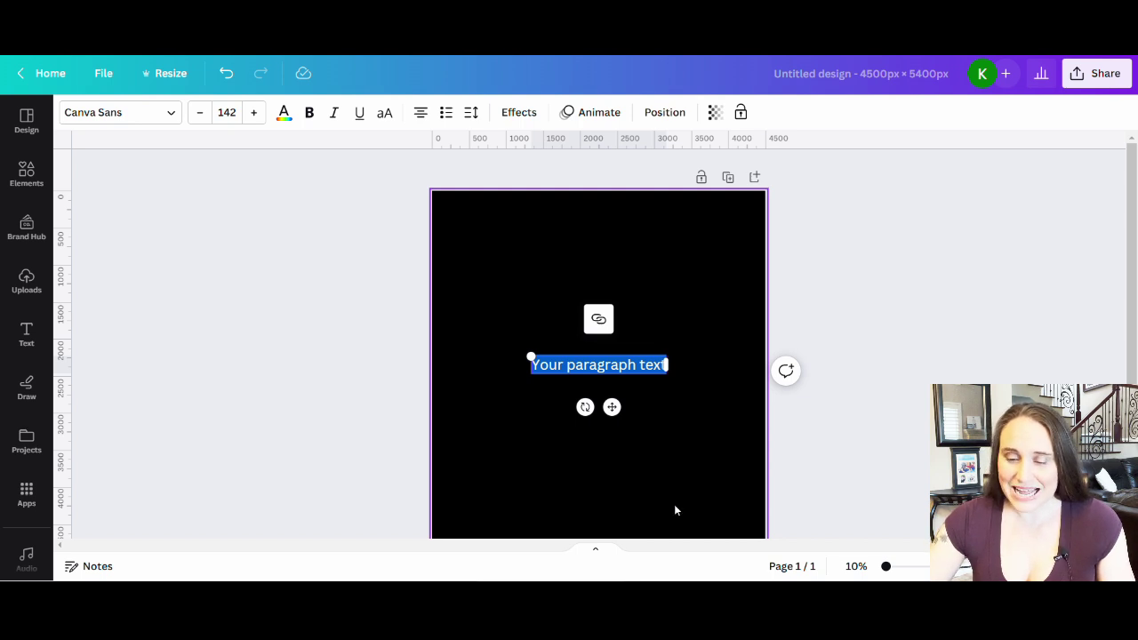
type("dad")
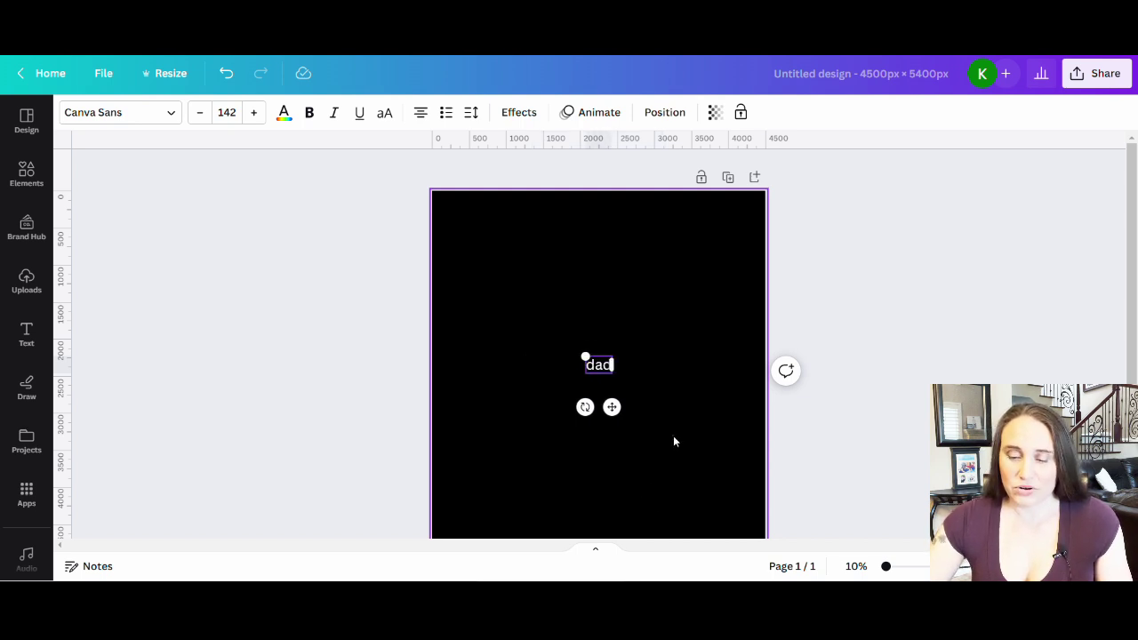
left_click(673, 439)
Step: Enlarge the "dad" text to a font size of about 1161 and place it in the page's upper half
left_click(609, 363)
left_click_drag(585, 356, 478, 286)
left_click_drag(614, 379, 686, 444)
left_click(686, 445)
left_click_drag(645, 373, 663, 329)
left_click(639, 437)
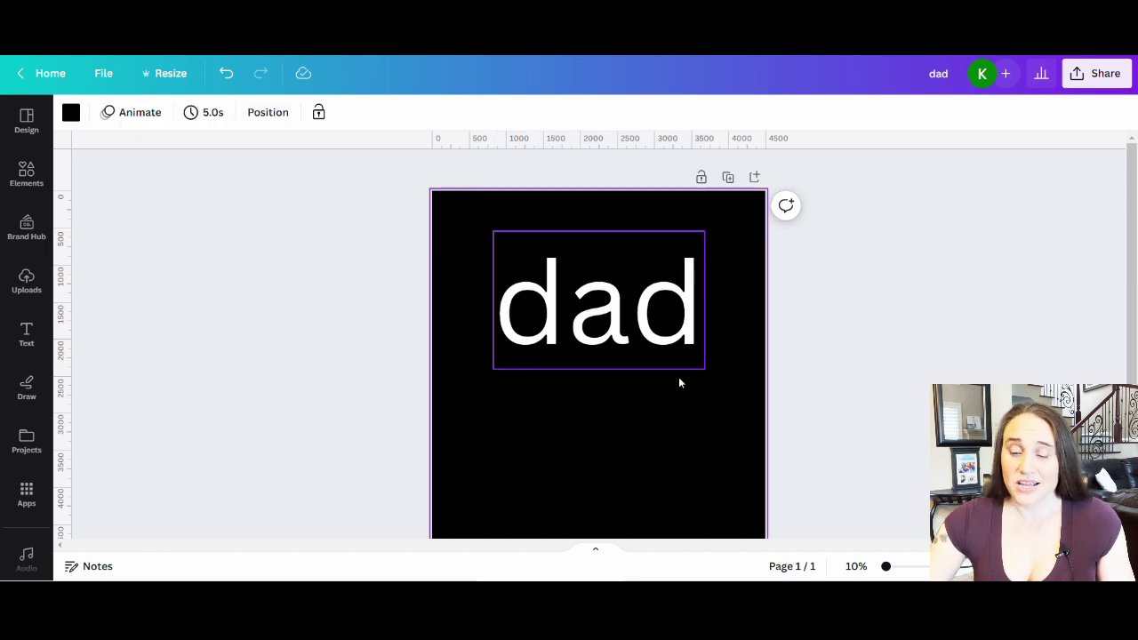
Step: Format the "dad" text in uppercase
left_click(585, 323)
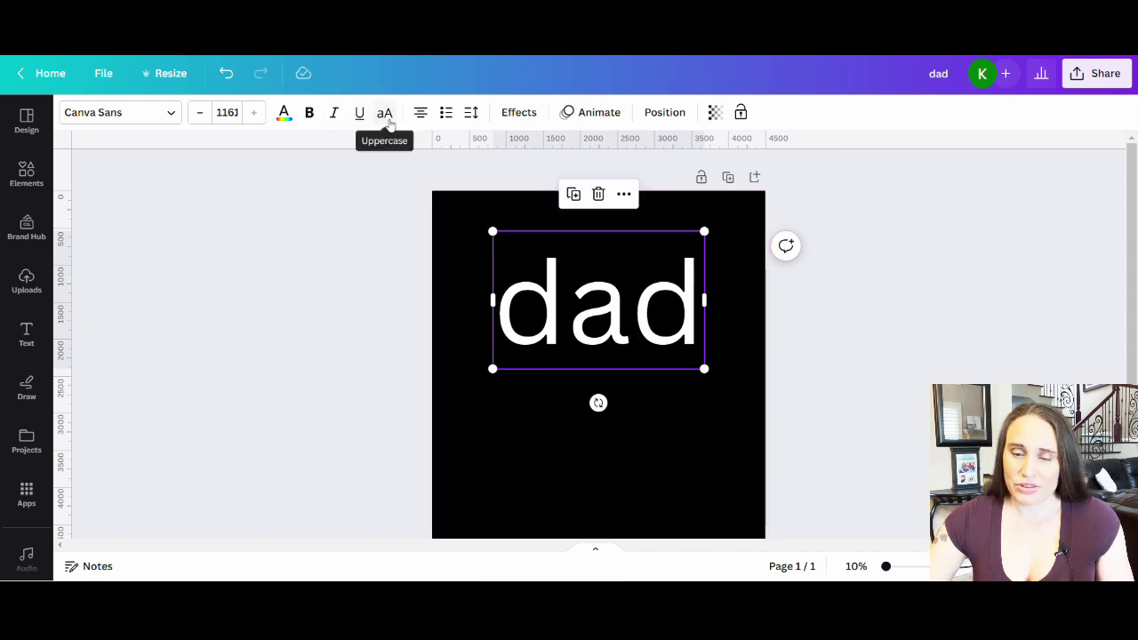
left_click(386, 116)
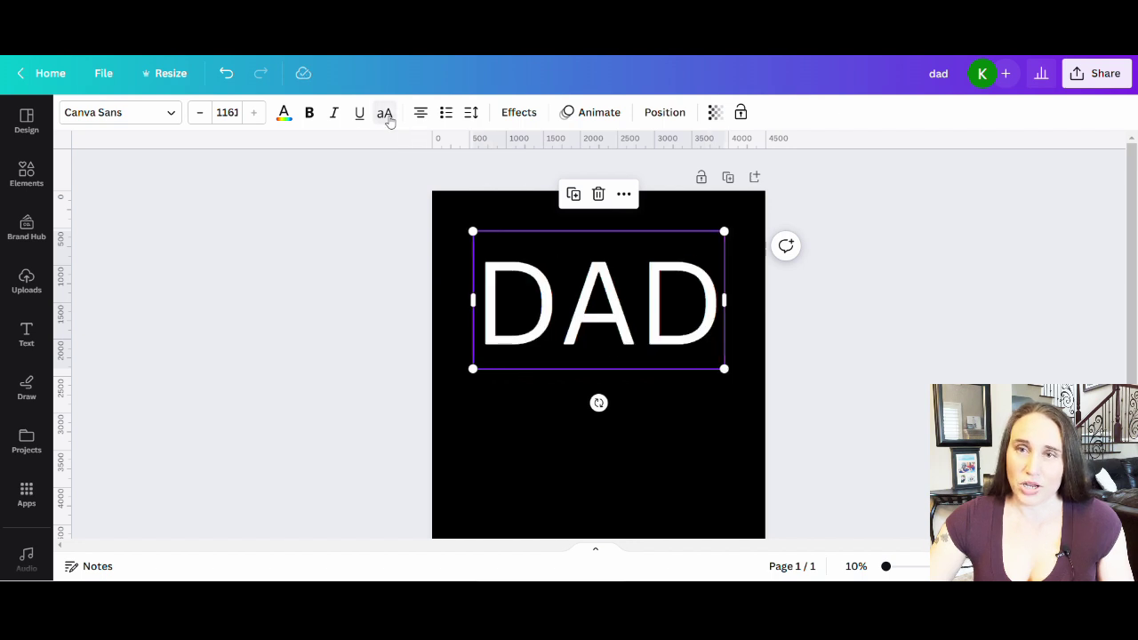
left_click(386, 116)
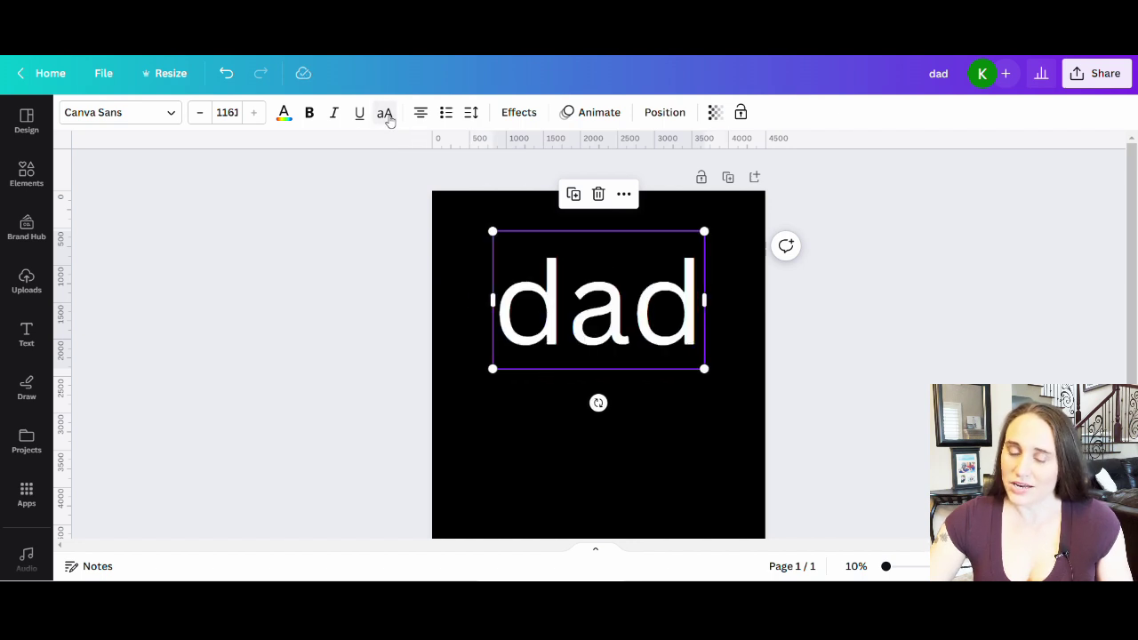
left_click(386, 116)
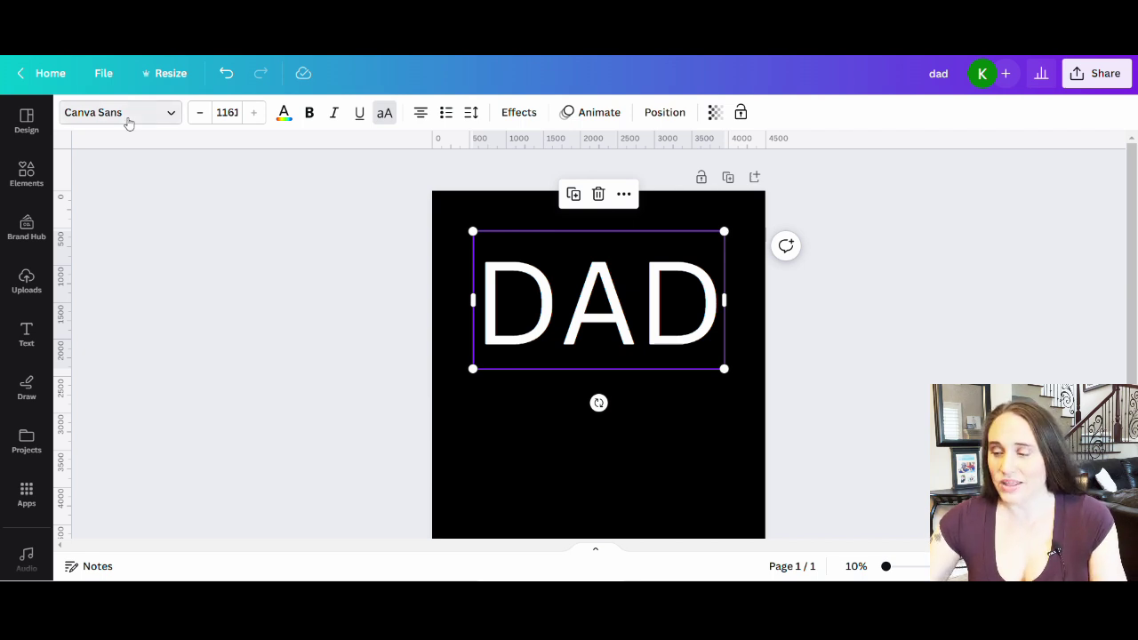
Step: Search the fonts for "ru" and apply Rumini Namamu Regular to the DAD text
left_click(128, 122)
left_click(192, 173)
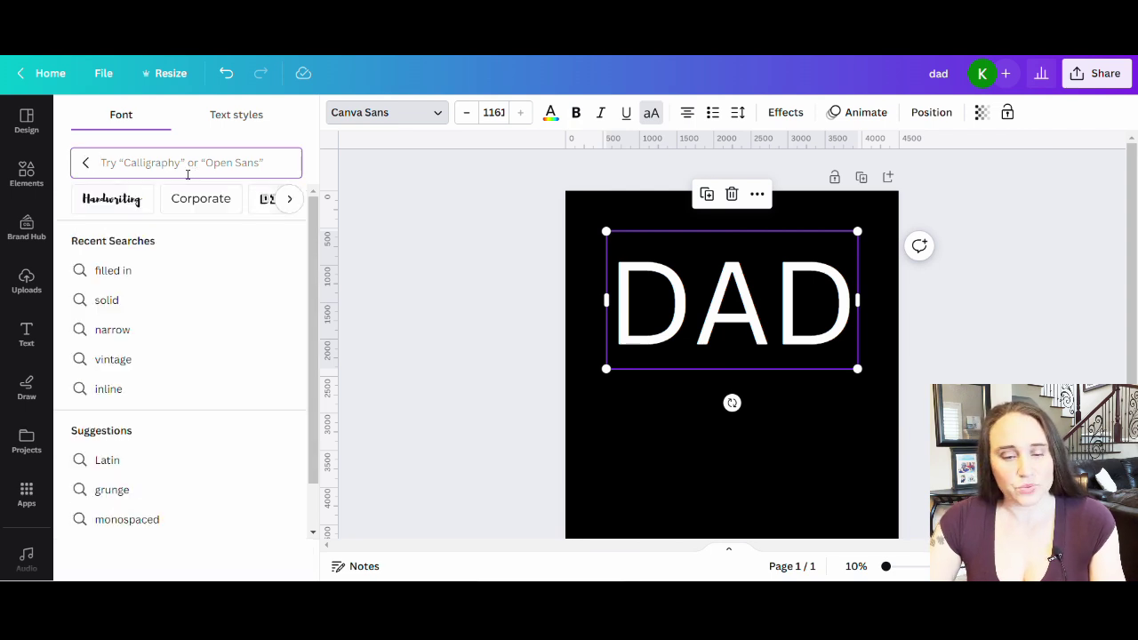
type("ru")
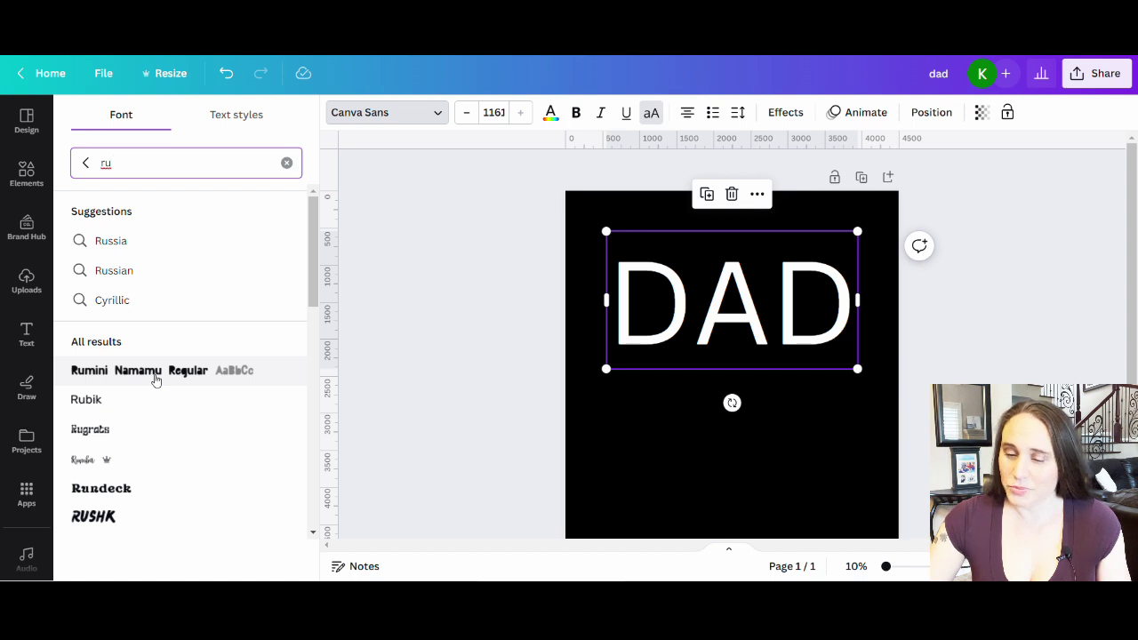
left_click(156, 380)
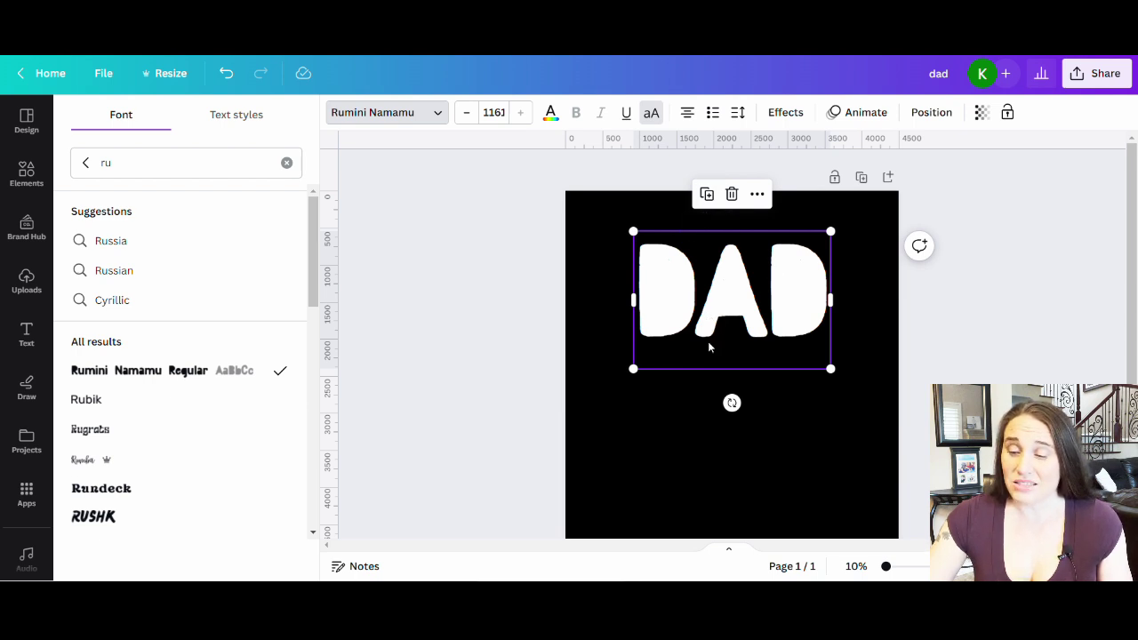
Step: Enlarge the DAD text to a font size of about 1612 and position it near the page's upper edge
left_click_drag(638, 374, 611, 401)
left_click_drag(830, 233, 886, 224)
left_click(799, 400)
left_click_drag(646, 332, 639, 334)
left_click(611, 480)
left_click(615, 481)
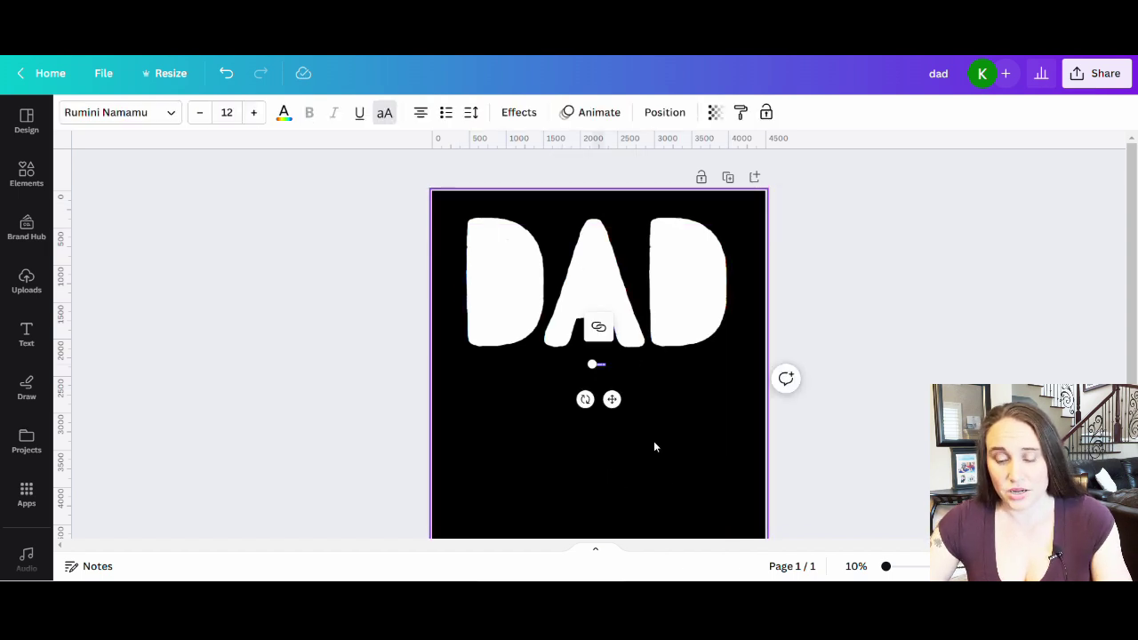
Step: Add a second "DAD" text below the first one and enlarge it to a font size of about 1014
left_click_drag(591, 364, 463, 352)
type("DAD")
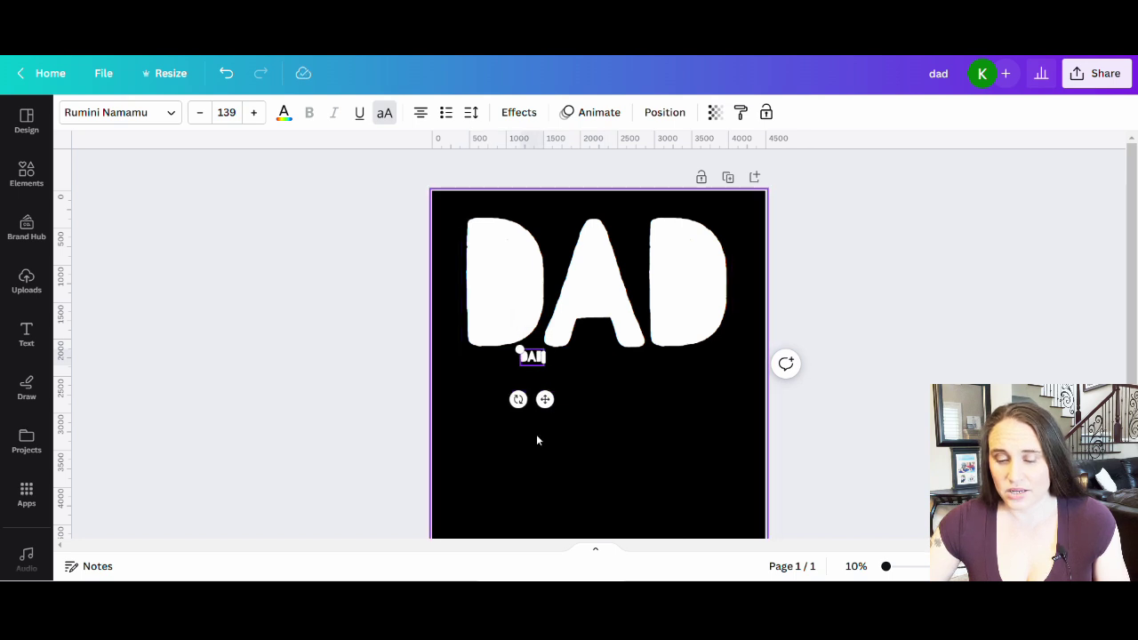
left_click(540, 400)
left_click_drag(531, 358, 687, 525)
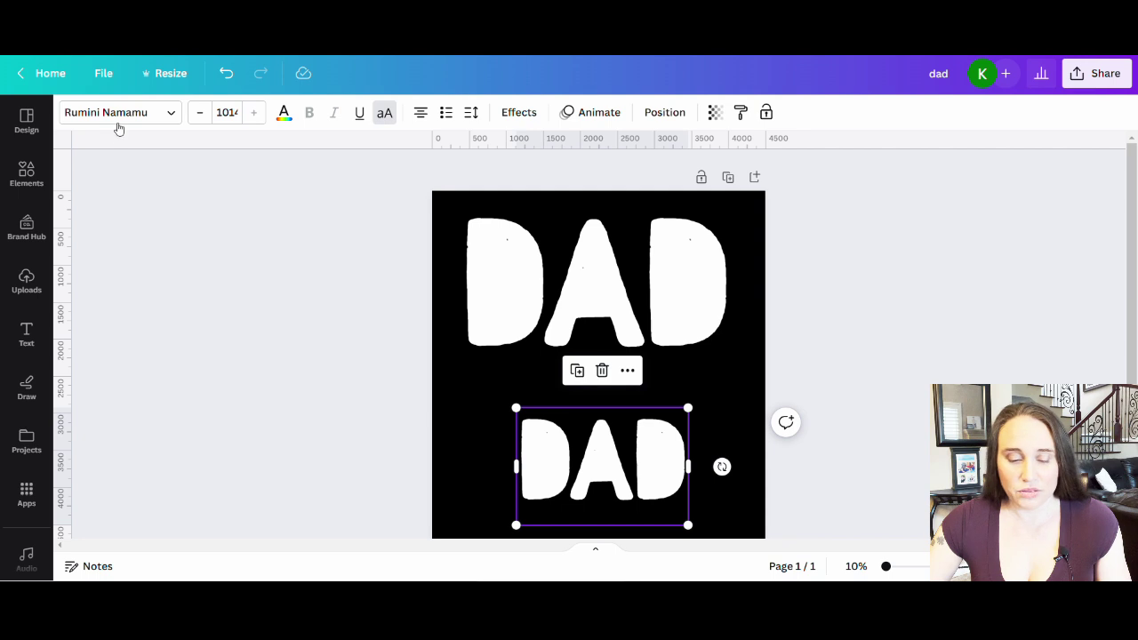
Step: Search the fonts for "ru", try Rubik and Rundeck on the lower DAD text, and apply Rubik Mono
left_click(116, 113)
type("ru")
left_click(101, 400)
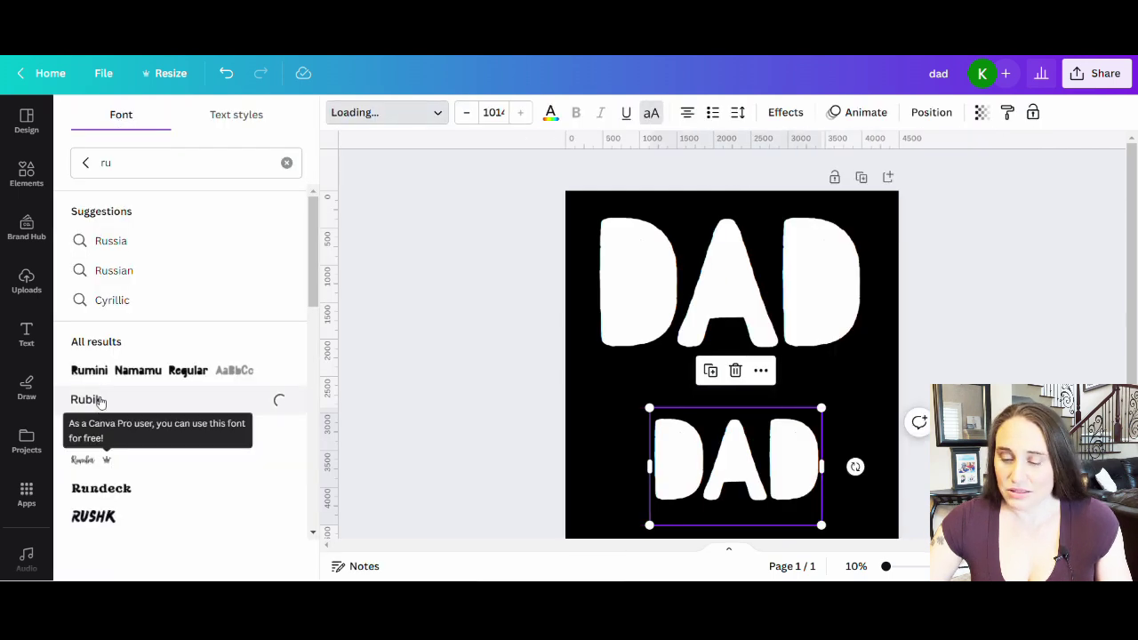
scroll(102, 425, "down", 1)
left_click(101, 416)
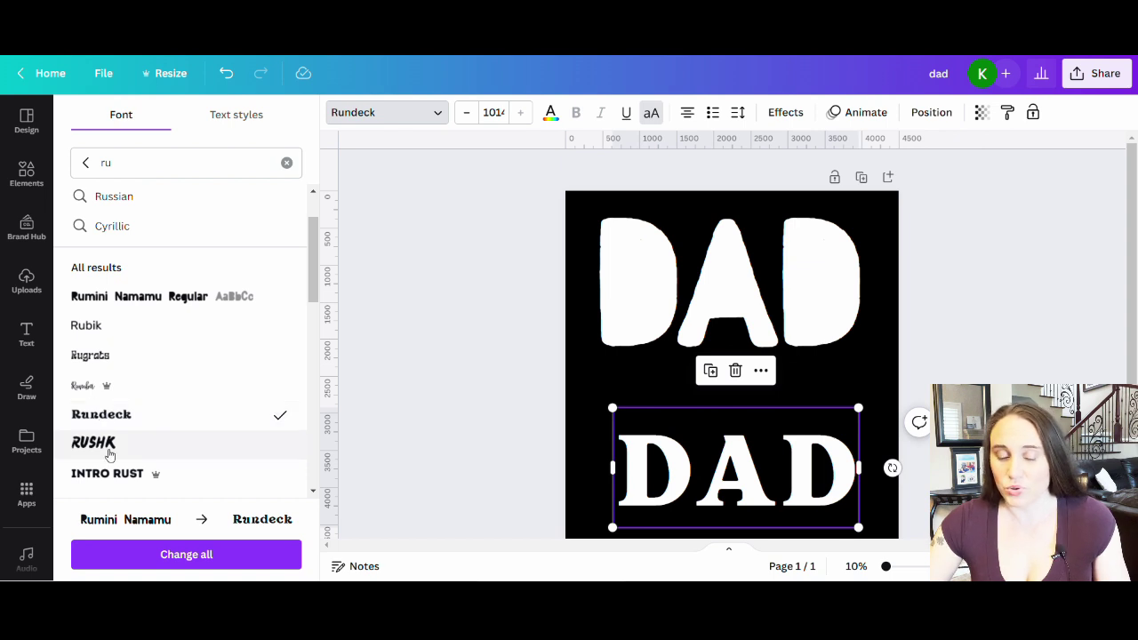
scroll(111, 428, "down", 1)
left_click(117, 430)
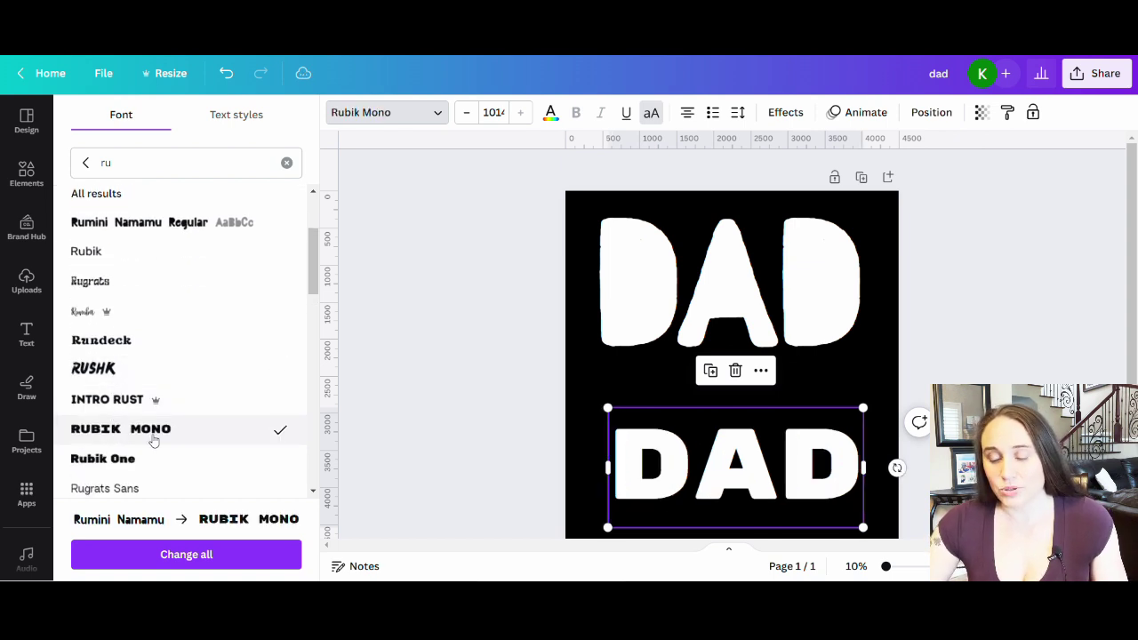
Step: Enlarge the lower DAD text to a font size of about 1192 and center it beneath the upper DAD
scroll(746, 386, "down", 3)
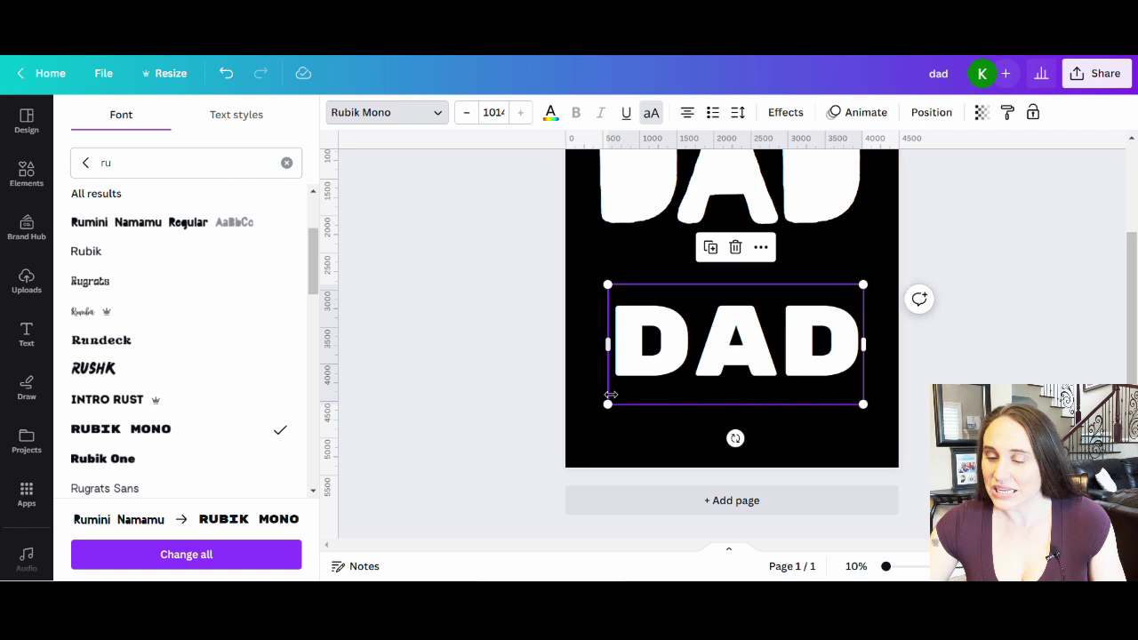
left_click_drag(621, 406, 589, 417)
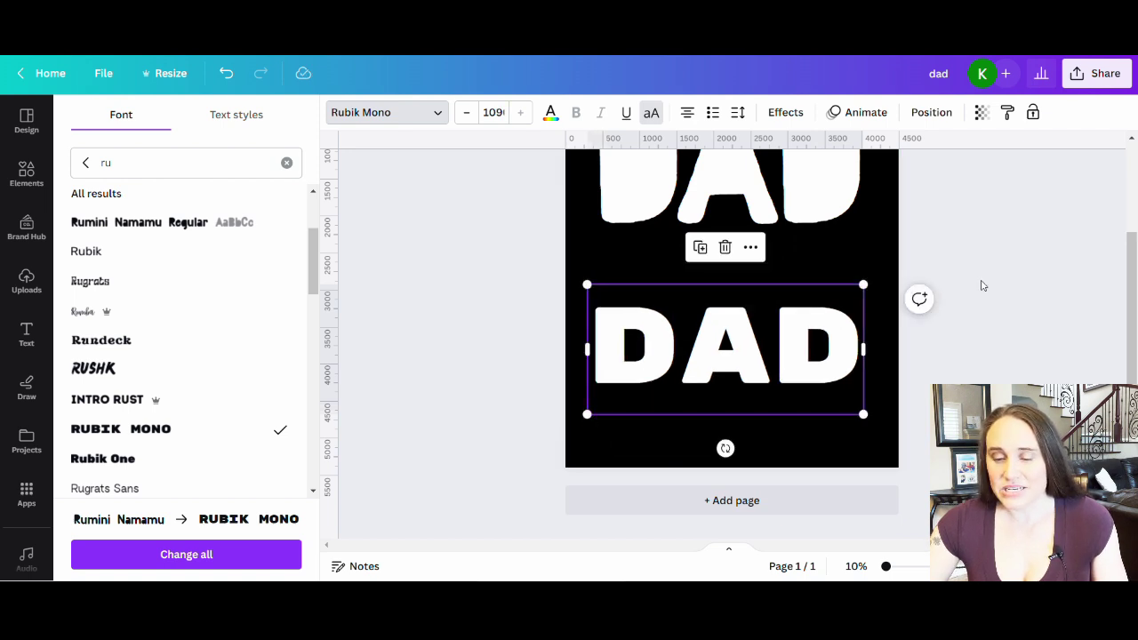
left_click_drag(876, 290, 891, 263)
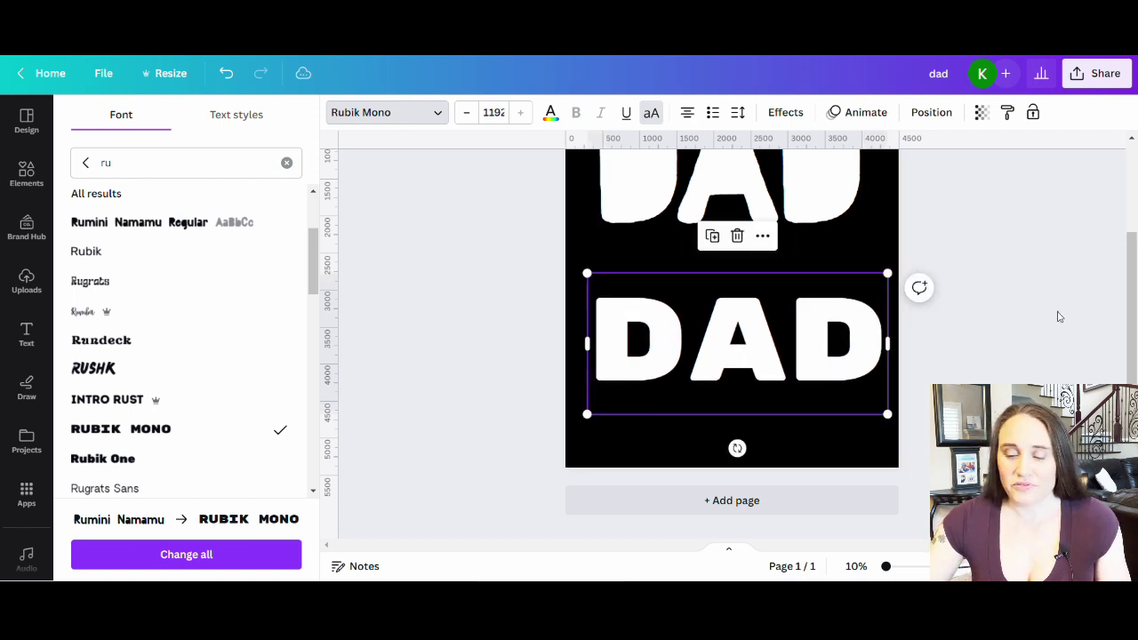
left_click(1056, 315)
left_click_drag(721, 375, 654, 353)
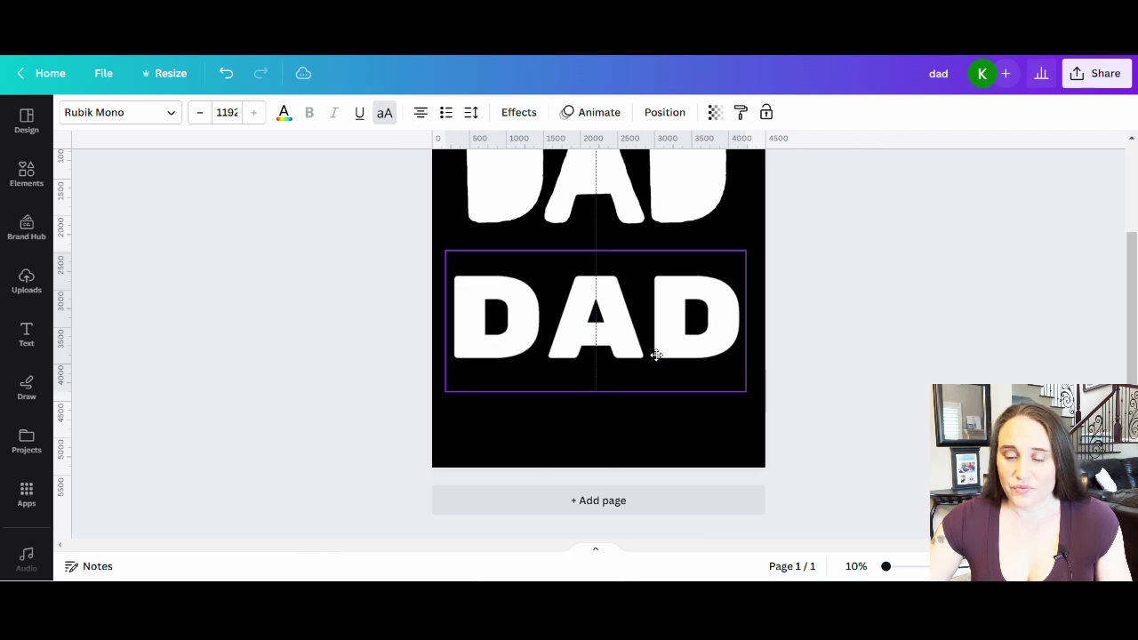
left_click(647, 457)
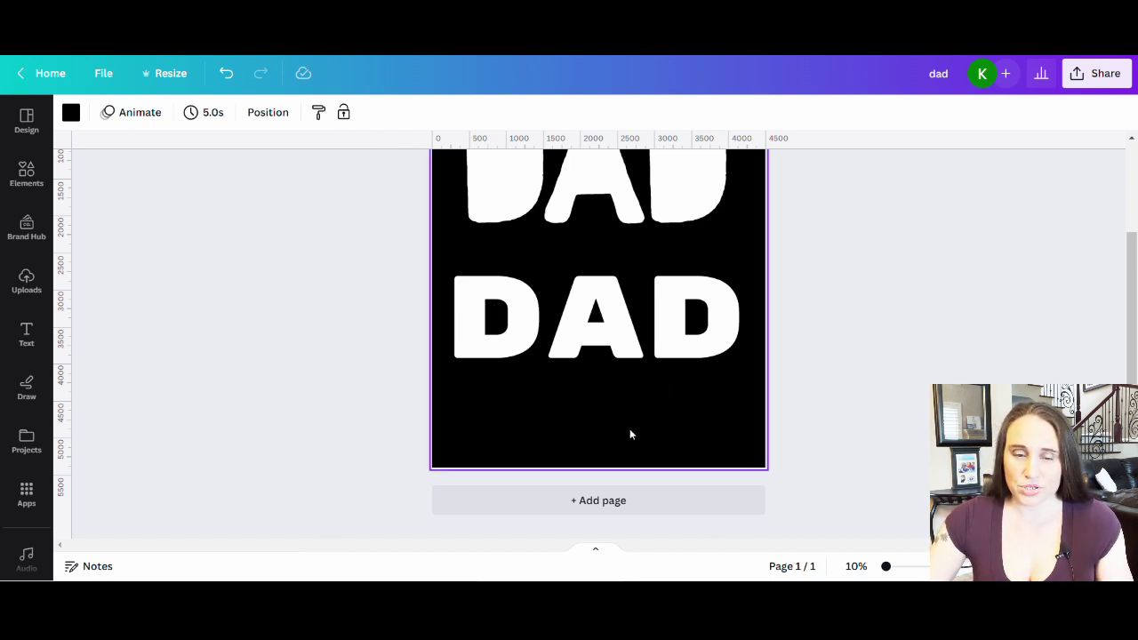
Step: Move the lower DAD text further down and cover the hole of its first D with a small white circle
key("c")
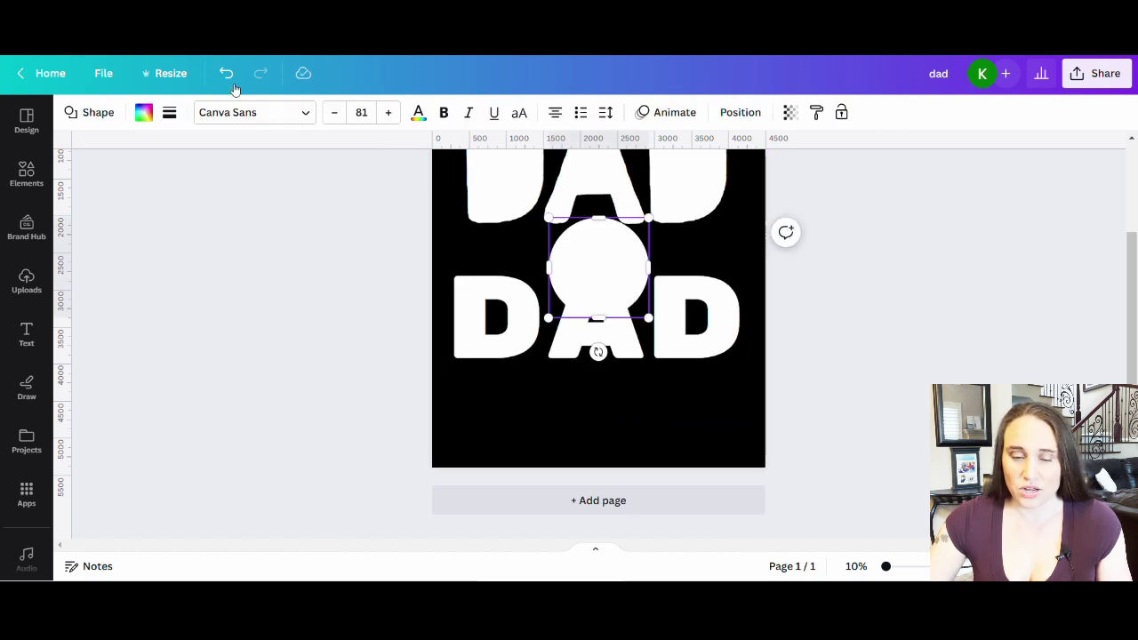
left_click(143, 116)
left_click(629, 220)
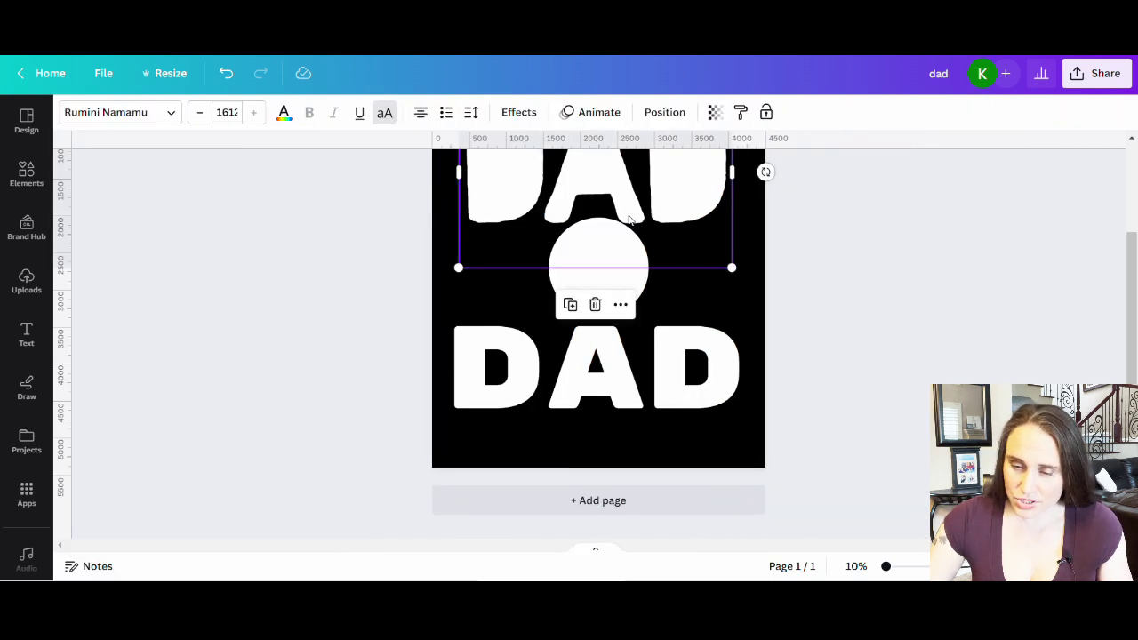
left_click(1061, 254)
left_click(595, 289)
left_click_drag(596, 289, 508, 373)
left_click_drag(556, 318, 526, 338)
left_click(876, 421)
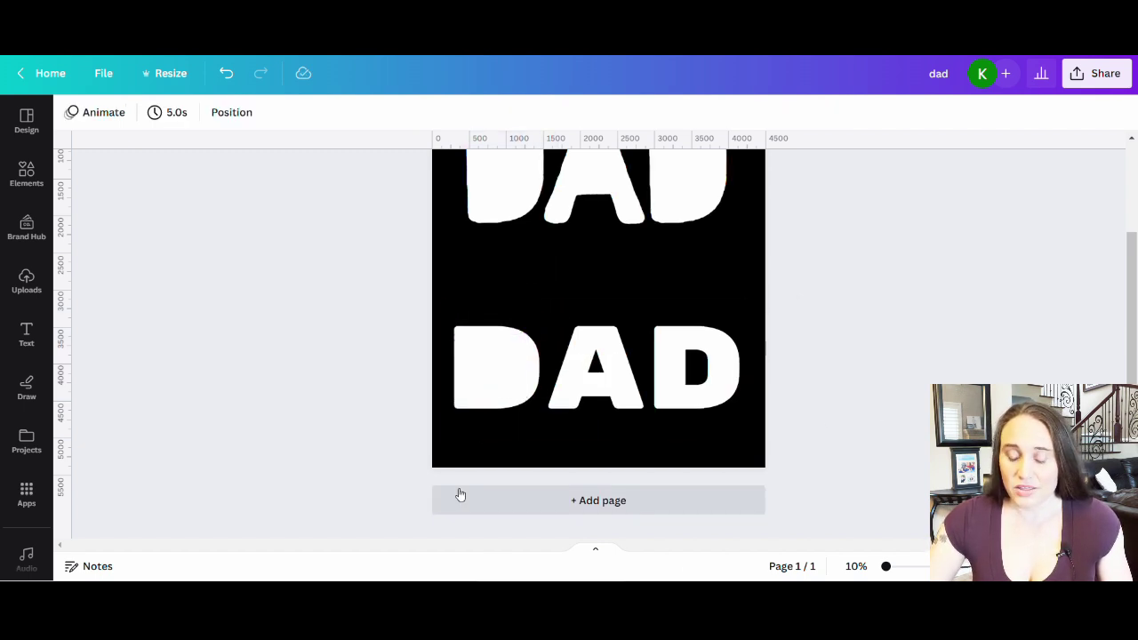
Step: Copy the white circle over the hole of the lower DAD's last D and a smaller copy over the A's hole
left_click(484, 382)
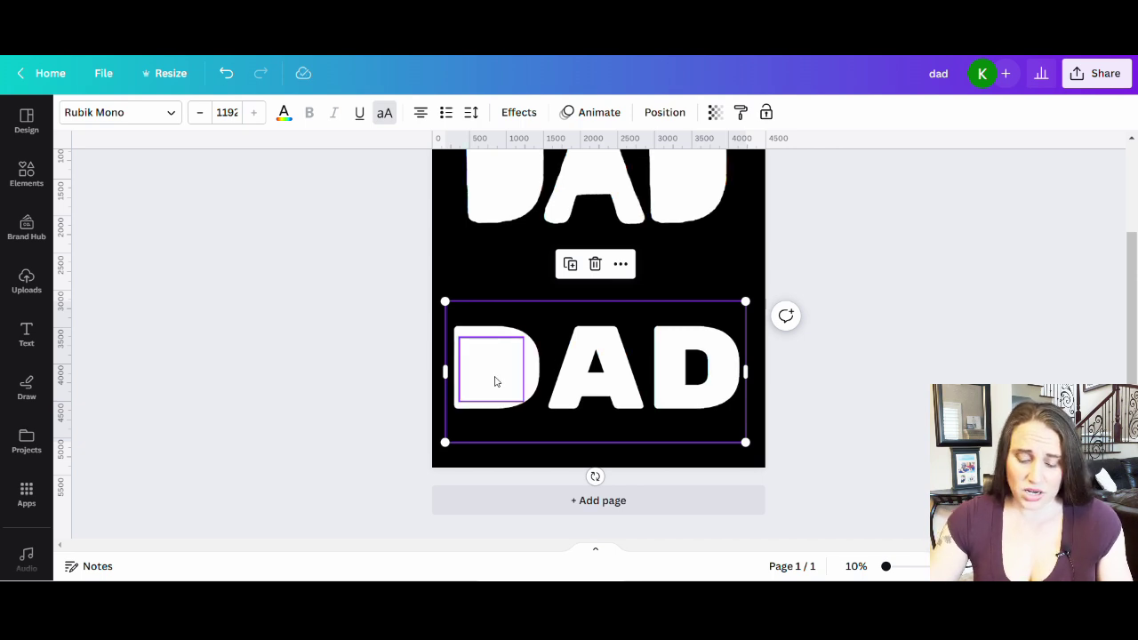
left_click(496, 381)
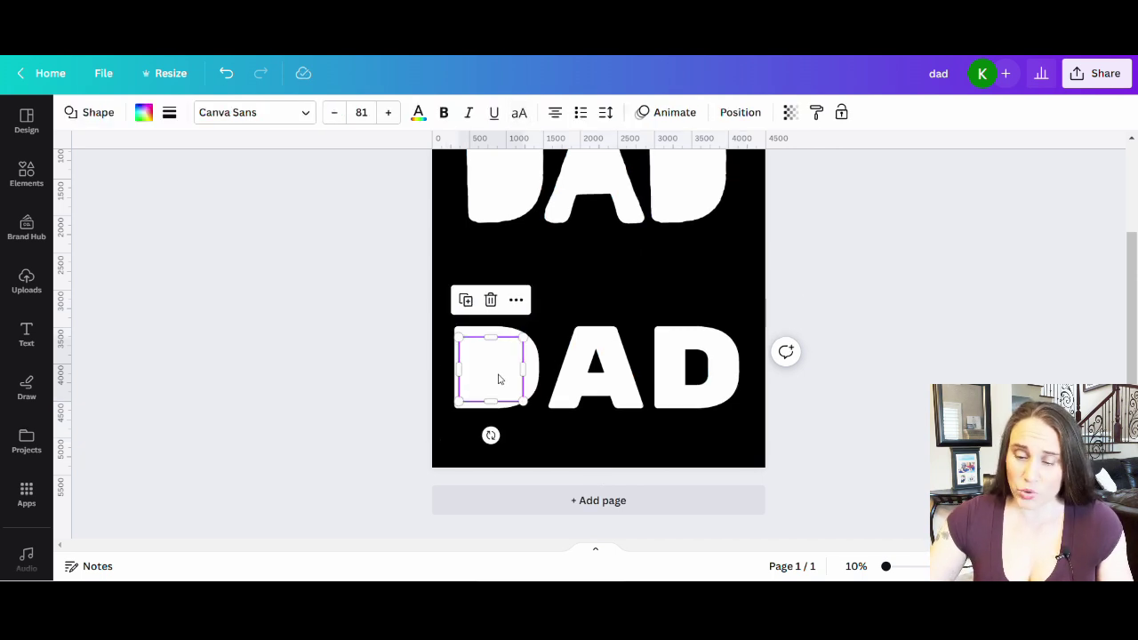
left_click_drag(525, 402, 527, 404)
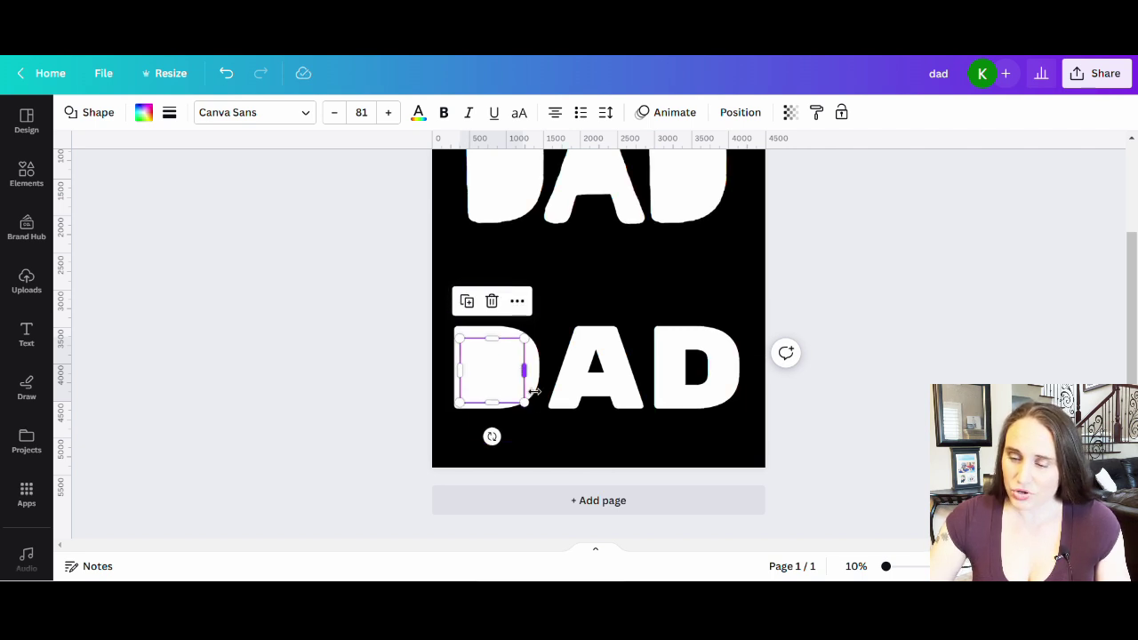
left_click_drag(486, 379, 691, 377)
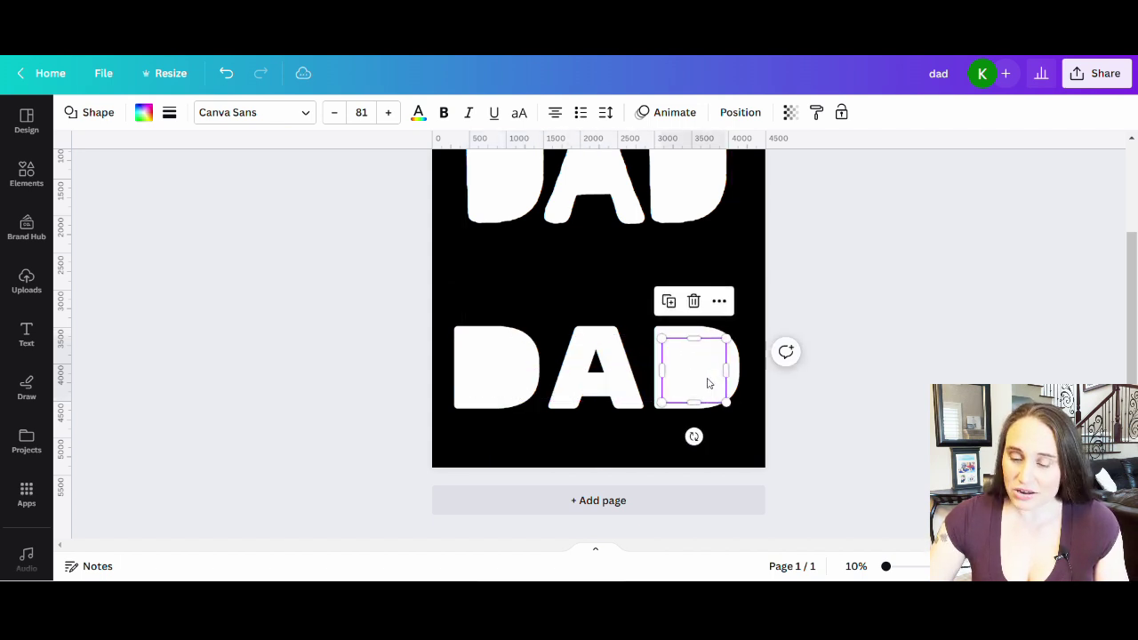
left_click_drag(706, 382, 620, 375)
left_click_drag(640, 330, 602, 367)
left_click(916, 388)
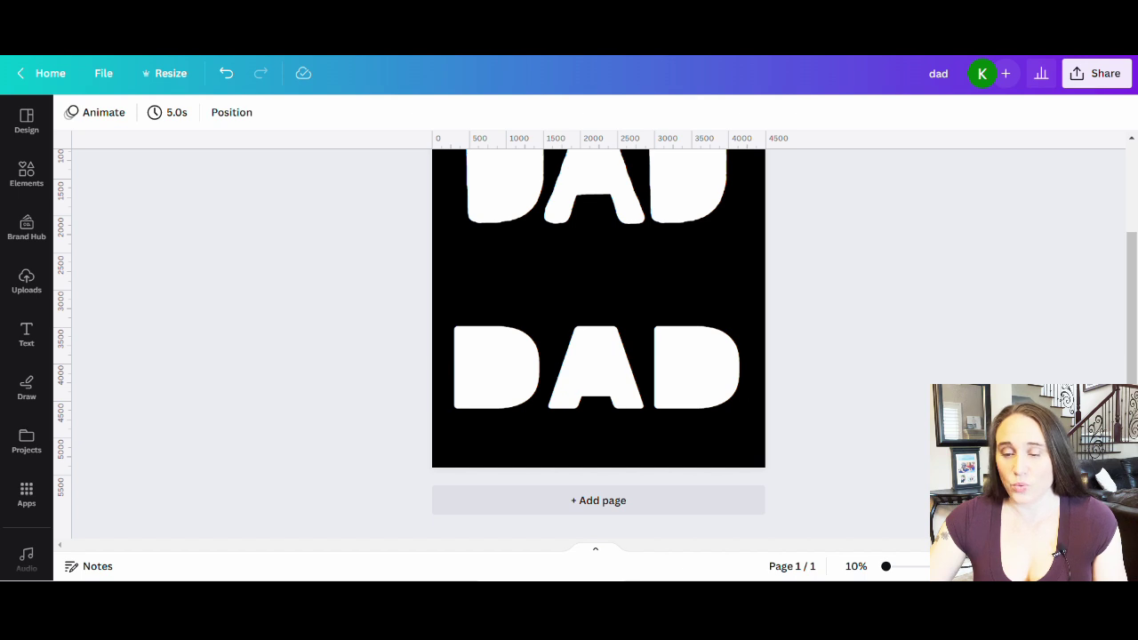
Step: Delete the lower DAD text and its three white circles, and center the upper DAD text horizontally on the page
scroll(738, 430, "up", 2)
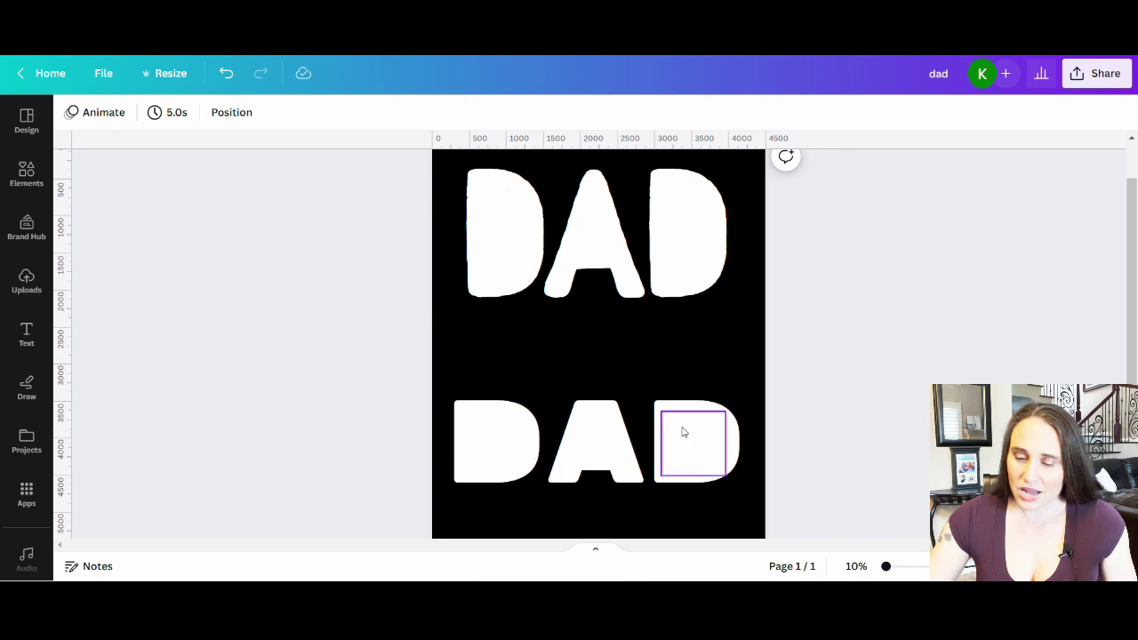
left_click(665, 482)
key("Delete")
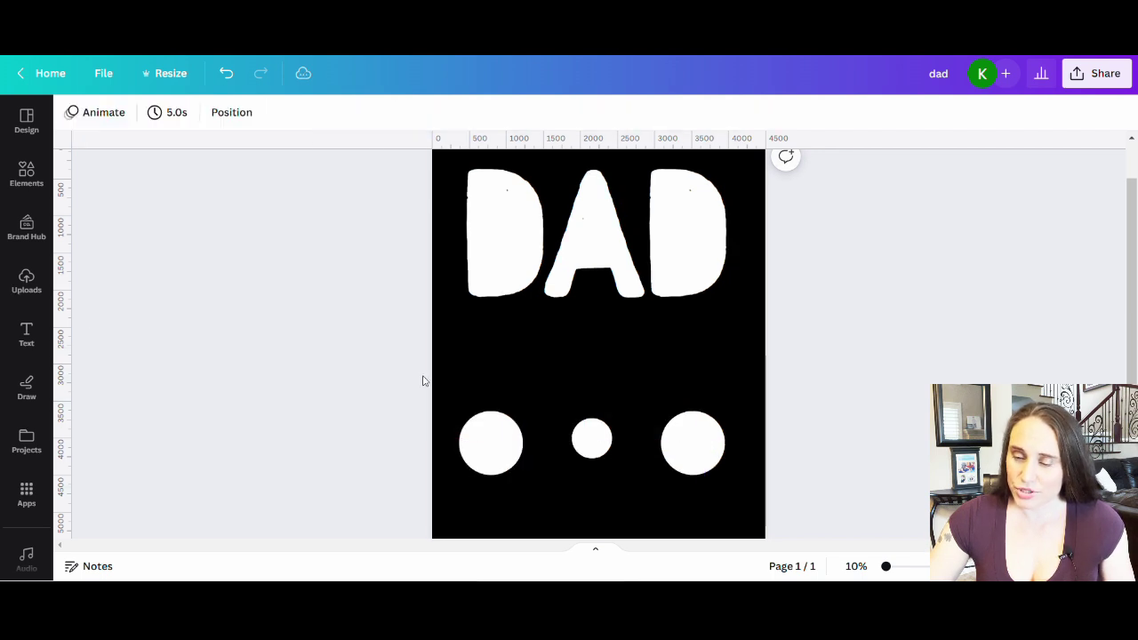
left_click(447, 441)
key("Delete")
left_click(592, 438)
key("Delete")
left_click_drag(711, 442, 1033, 329)
left_click_drag(672, 234, 683, 234)
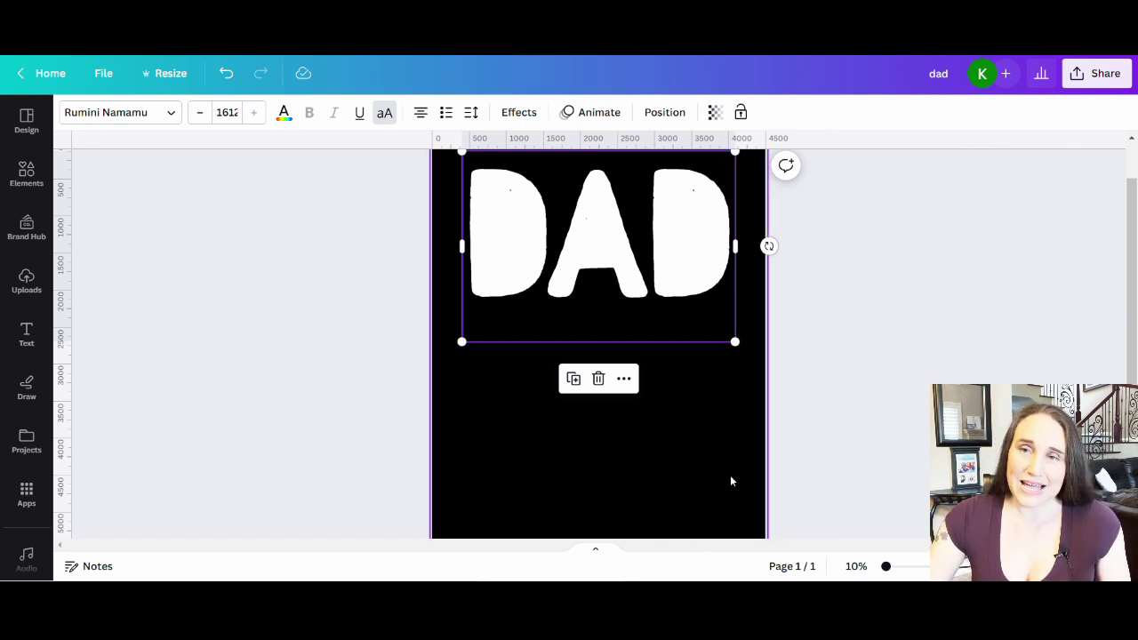
Step: Search the elements for "tools" and show all graphics results
left_click(27, 174)
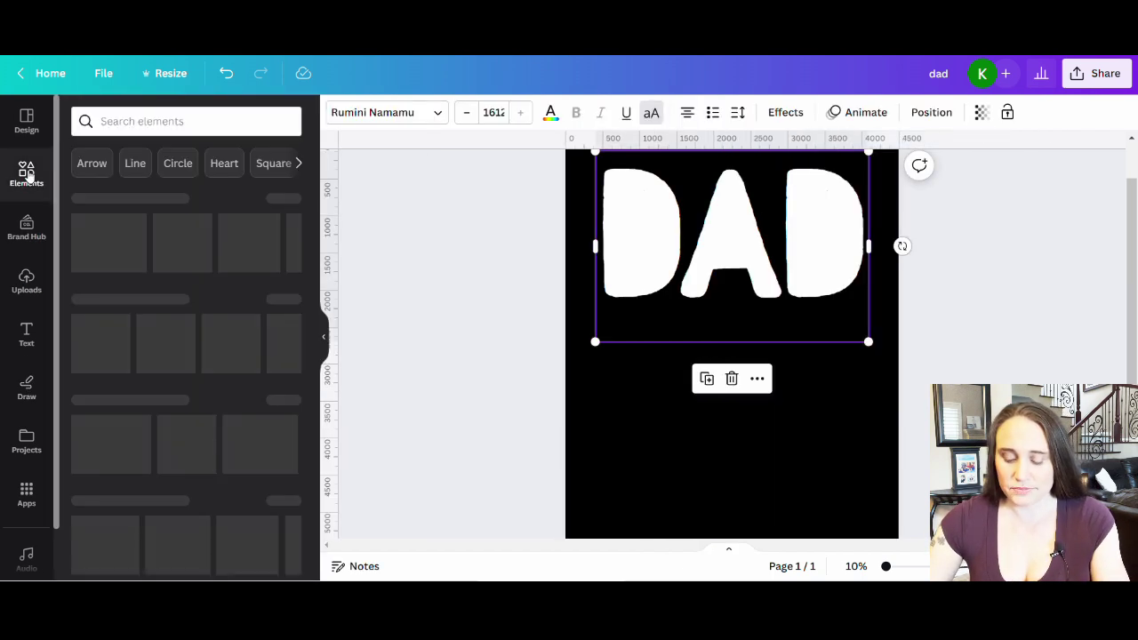
left_click(131, 122)
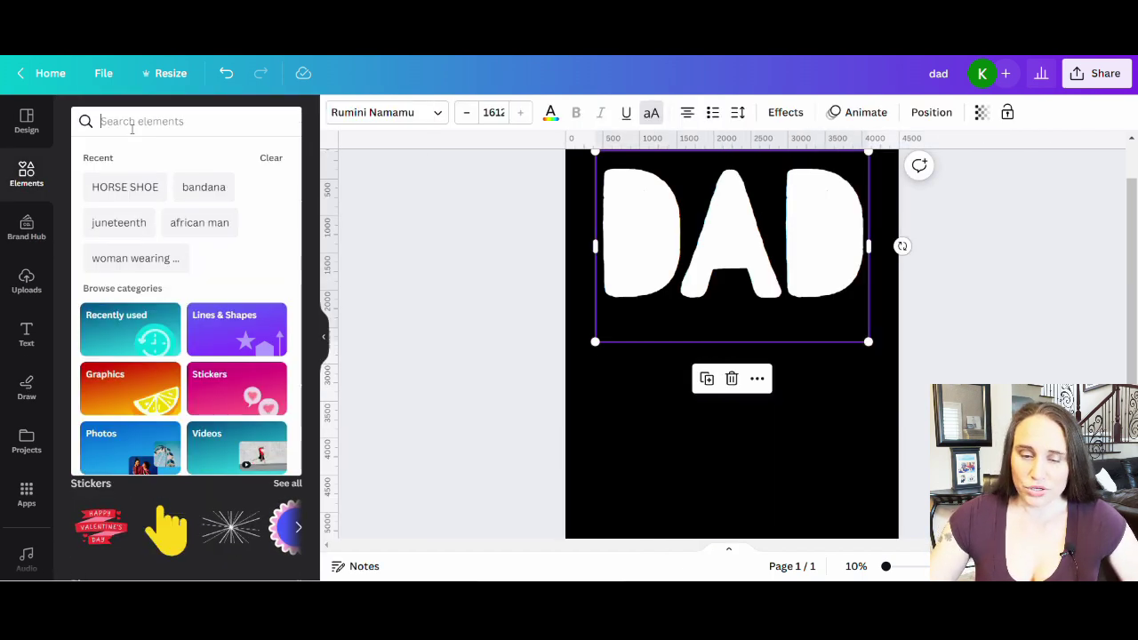
type("tools")
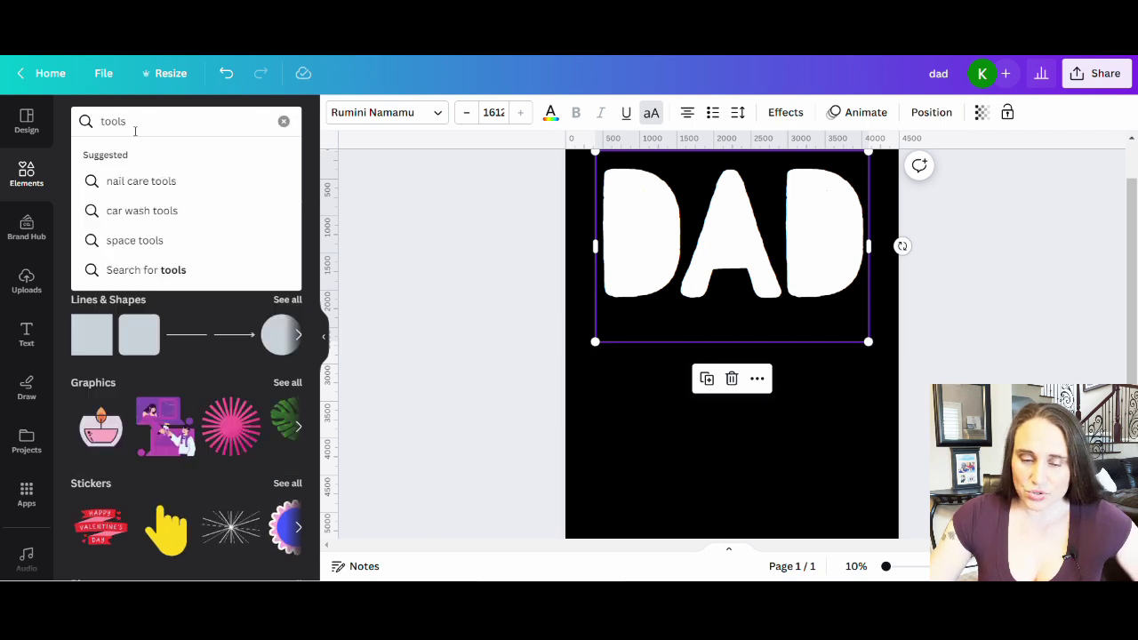
key("Return")
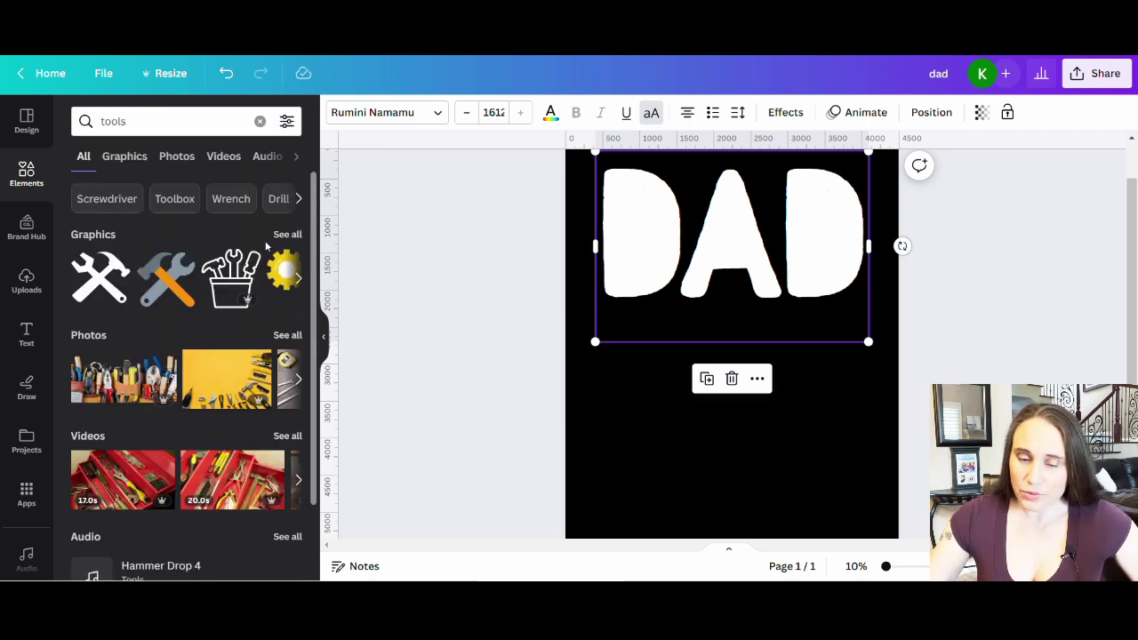
left_click(287, 235)
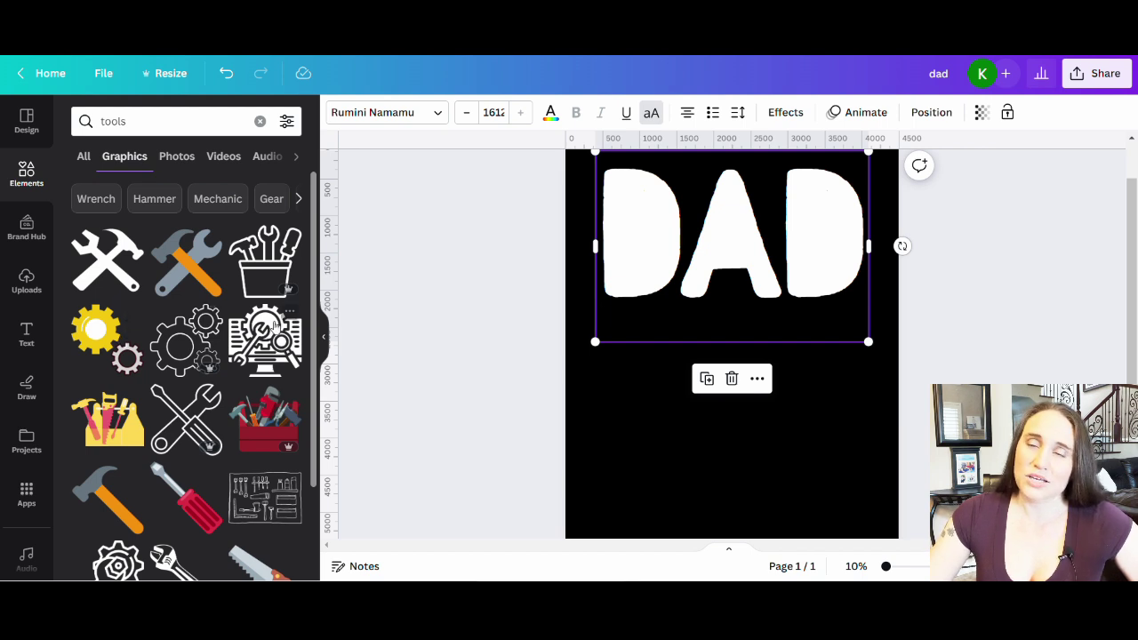
Step: Add the solid hammer silhouette with the curved claw from the tools graphics to the page
scroll(141, 326, "down", 2)
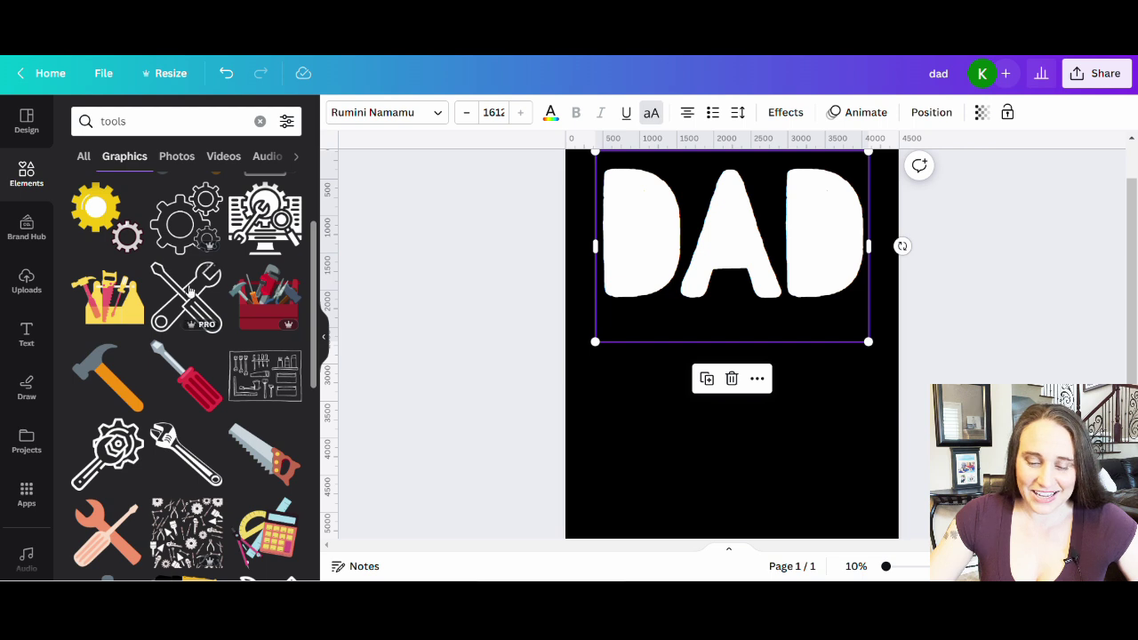
scroll(173, 287, "down", 2)
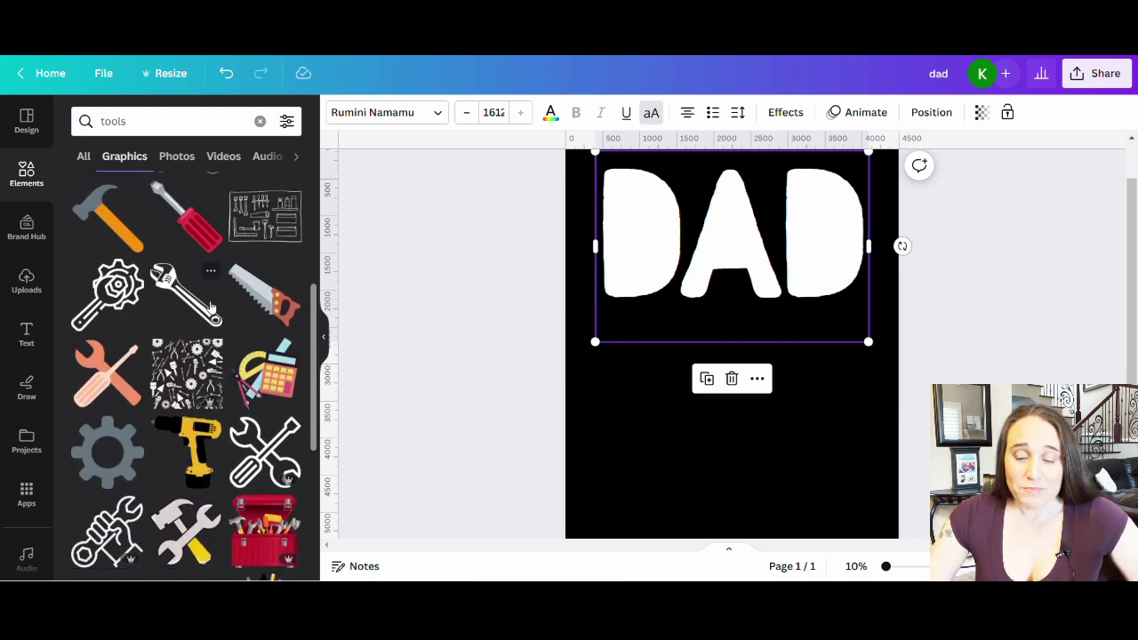
scroll(197, 286, "down", 1)
scroll(203, 285, "down", 1)
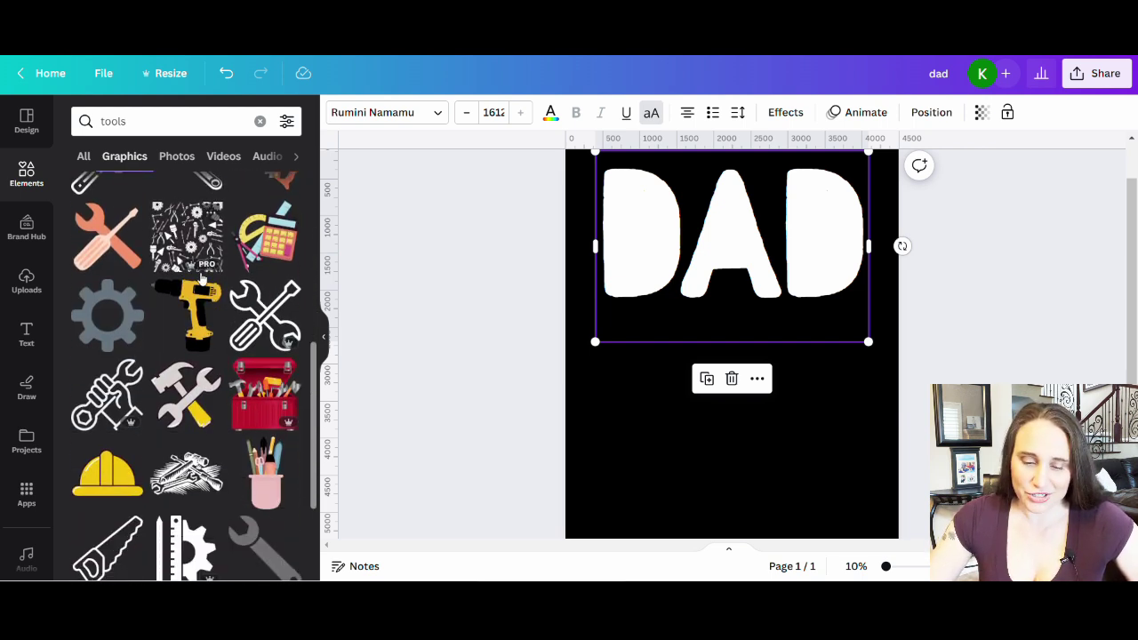
scroll(202, 280, "down", 4)
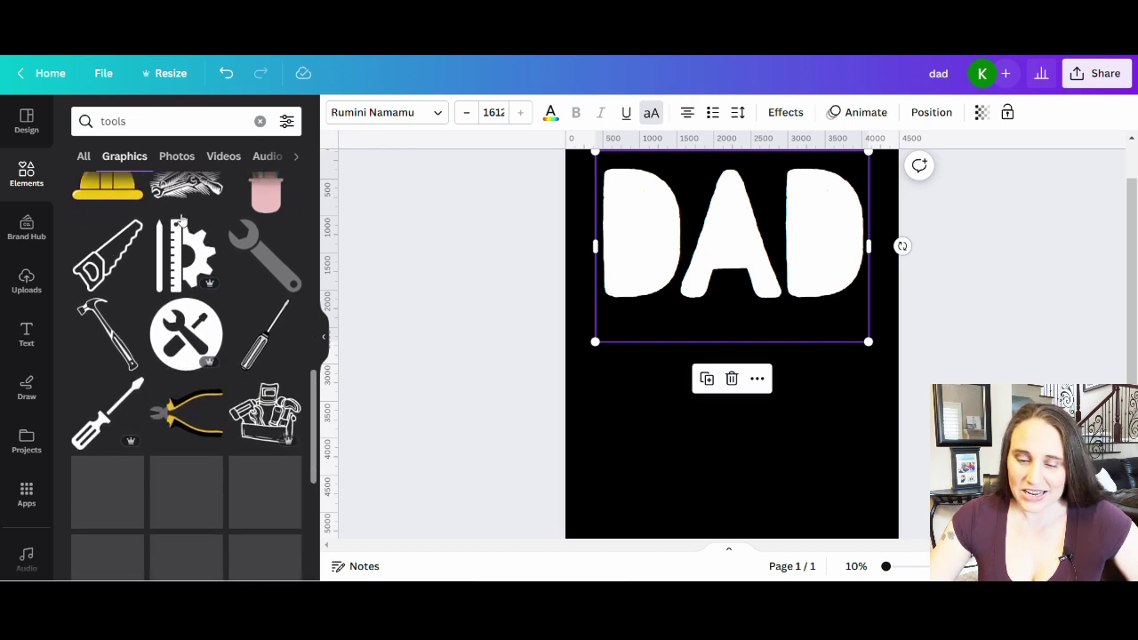
scroll(186, 240, "down", 2)
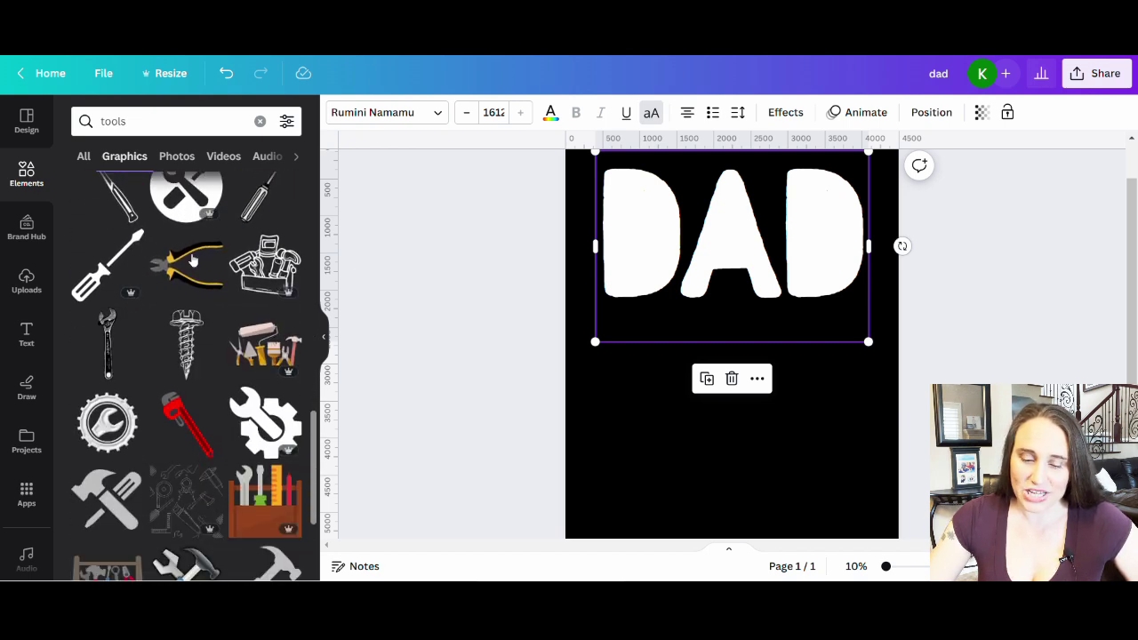
scroll(193, 259, "down", 2)
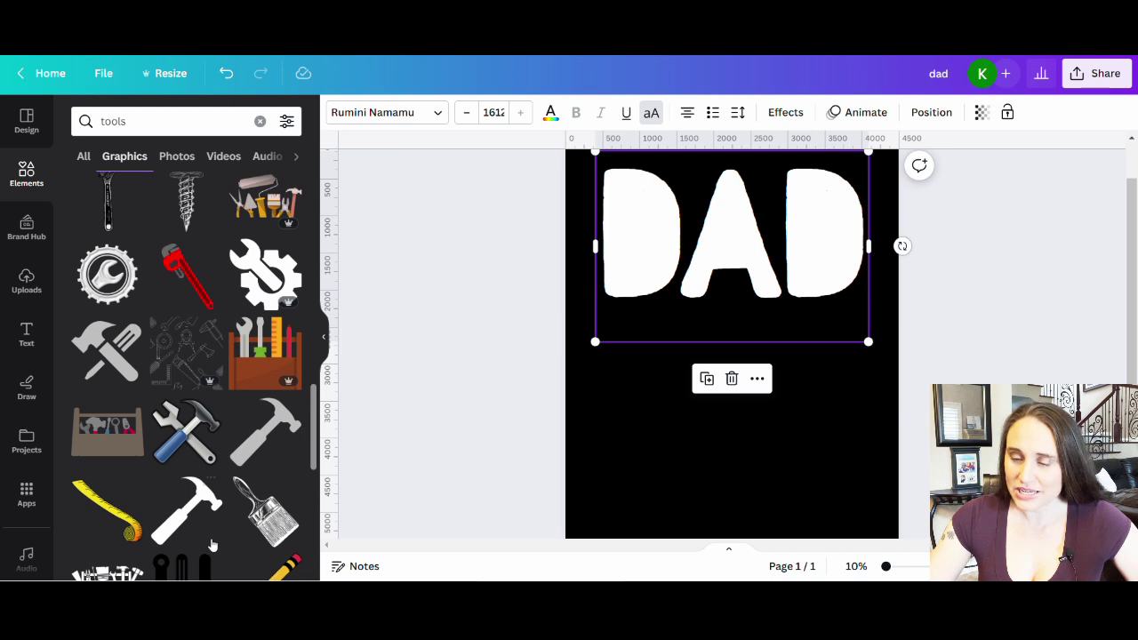
scroll(212, 545, "down", 1)
left_click(207, 448)
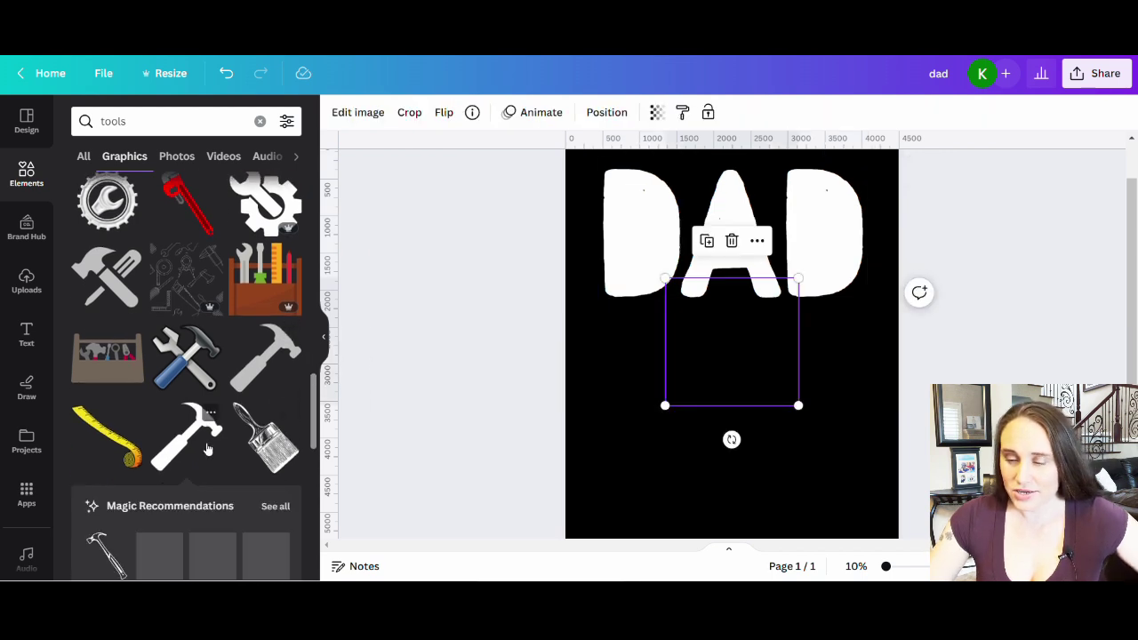
Step: Move the hammer graphic over the last D of DAD and send the DAD text behind it
left_click_drag(708, 388, 811, 284)
left_click(702, 397)
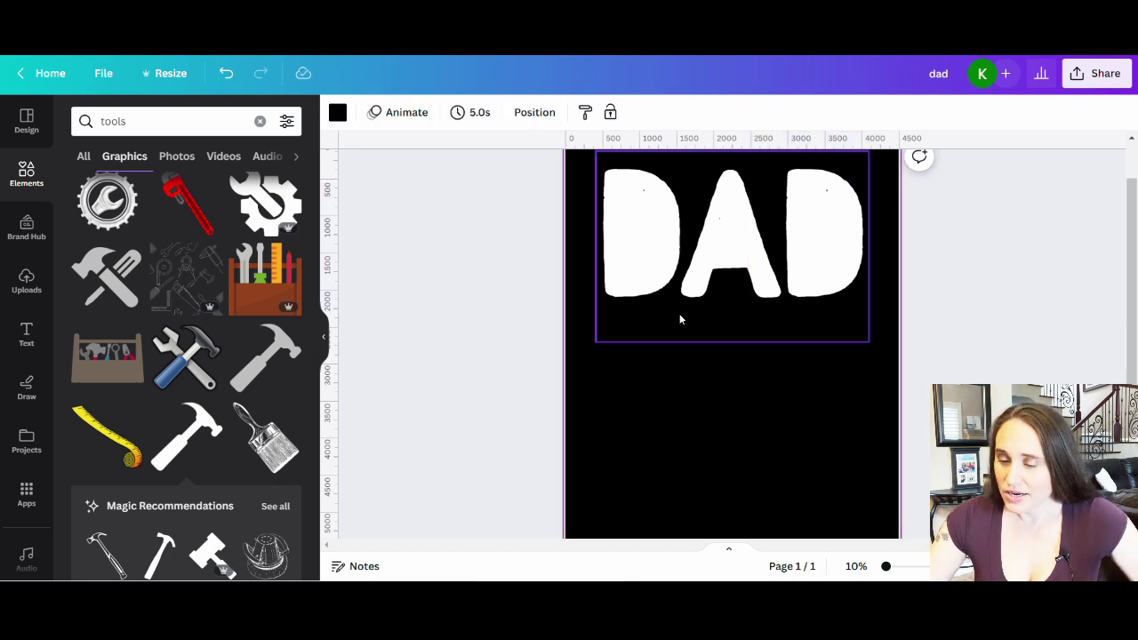
left_click(681, 317)
key("ctrl+[")
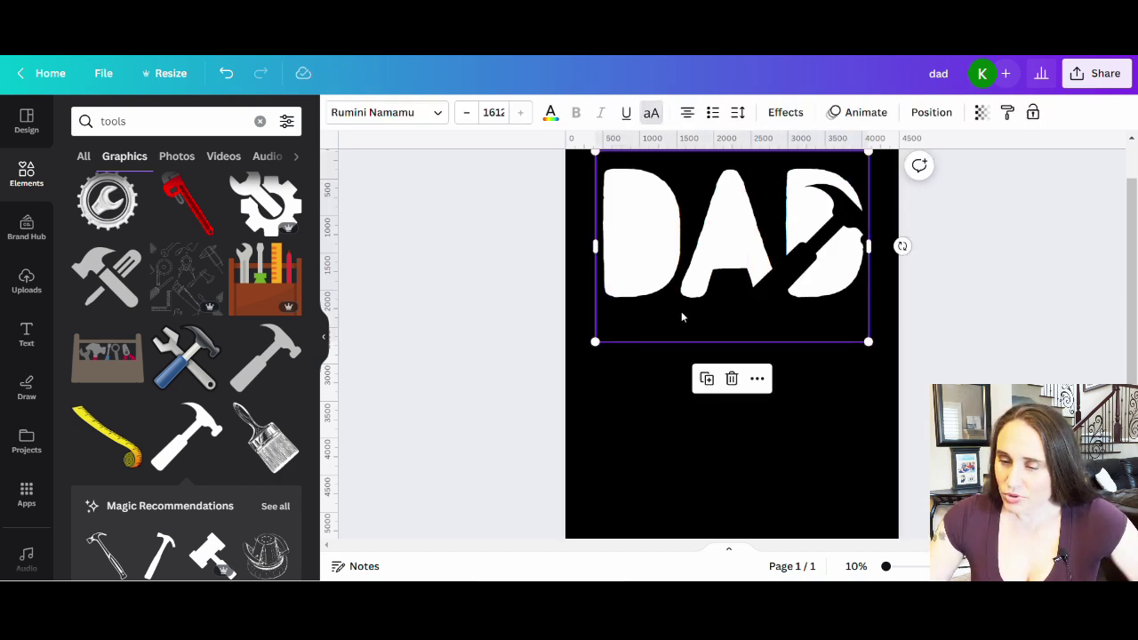
Step: Shrink the hammer to fit inside the last D and rotate it upright
left_click(854, 215)
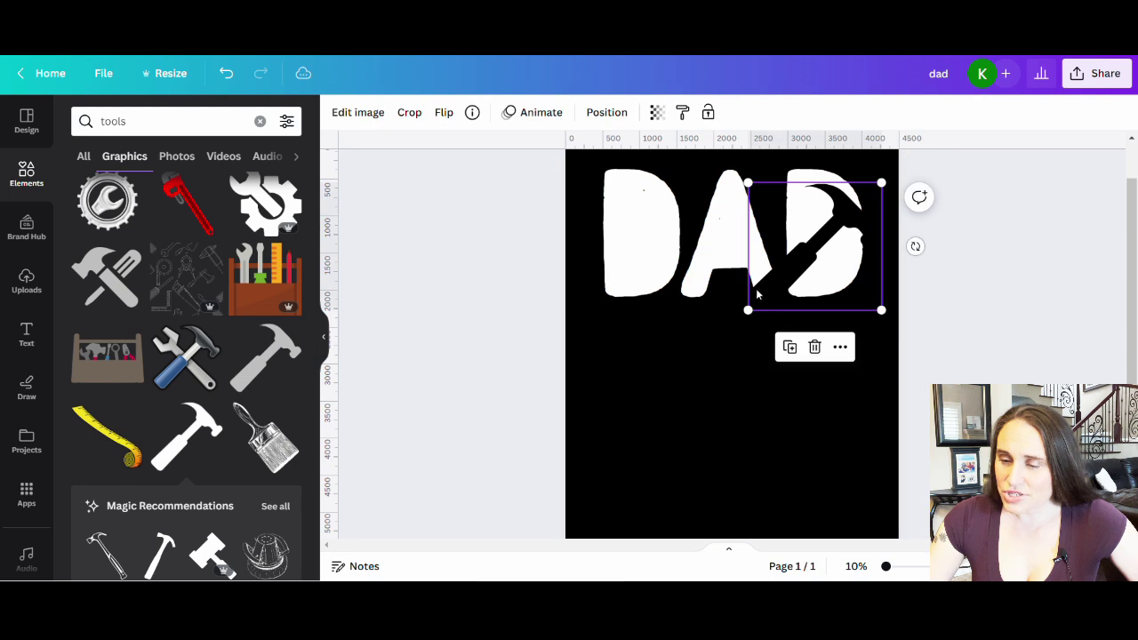
left_click_drag(752, 311, 817, 248)
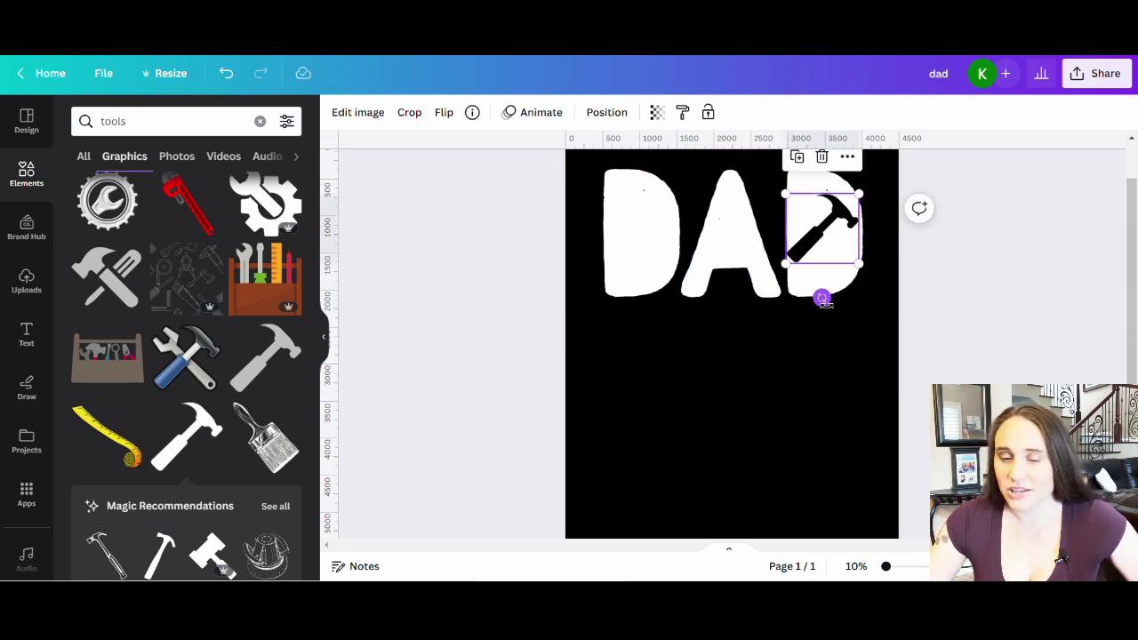
left_click_drag(833, 313, 870, 276)
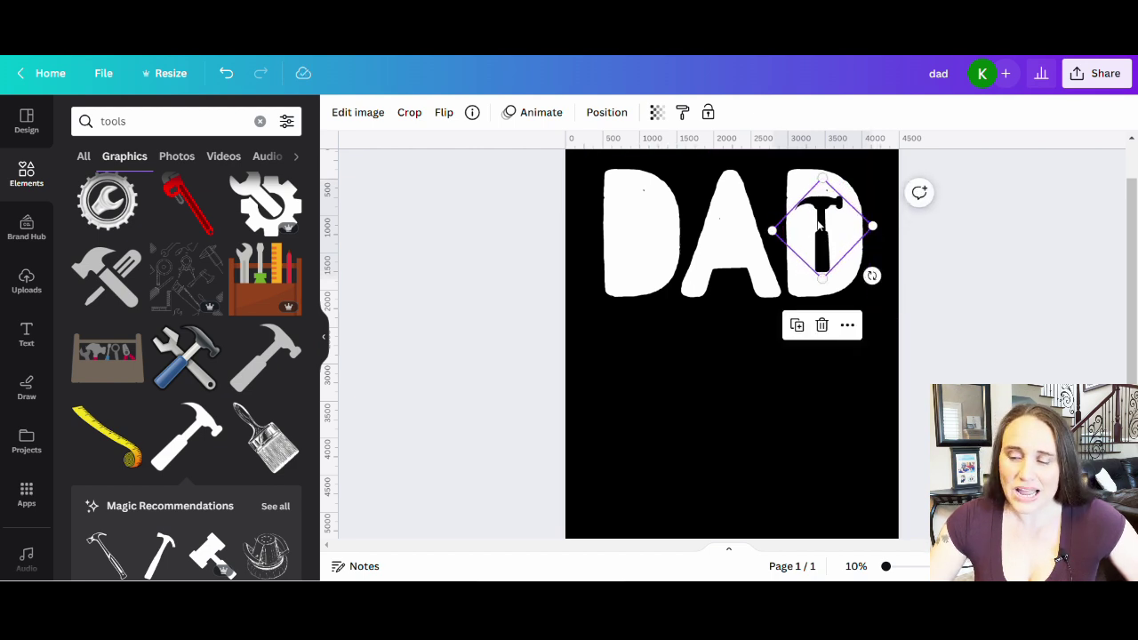
left_click(804, 191)
left_click(817, 264)
left_click(832, 267)
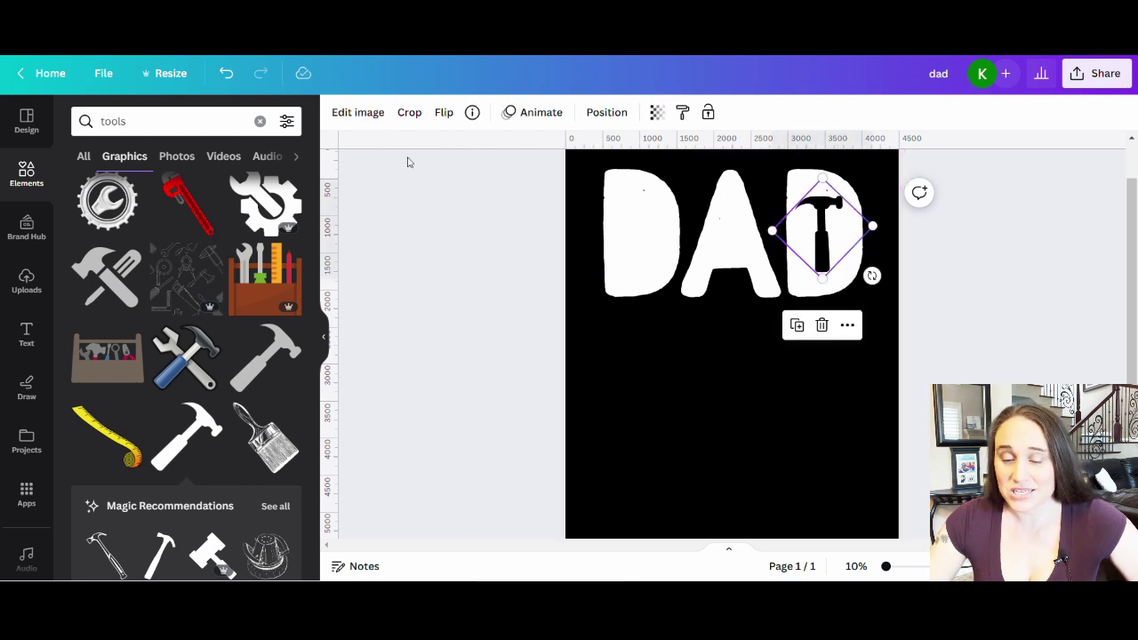
Step: Flip the hammer horizontally and rotate it upright again so its claw faces the opposite way
left_click(449, 117)
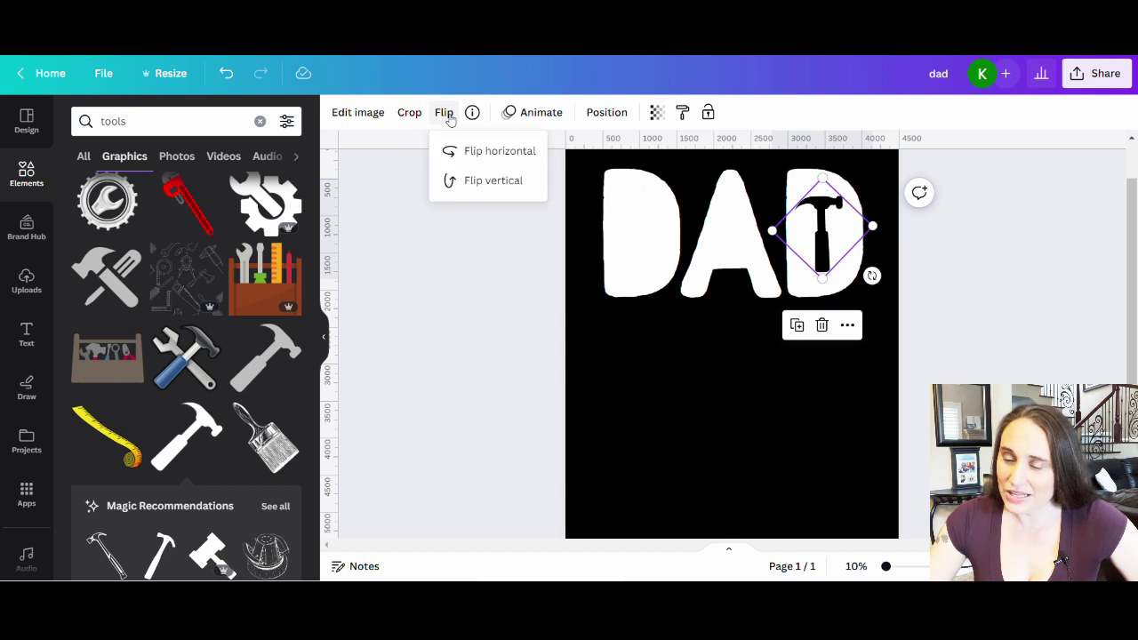
left_click(481, 151)
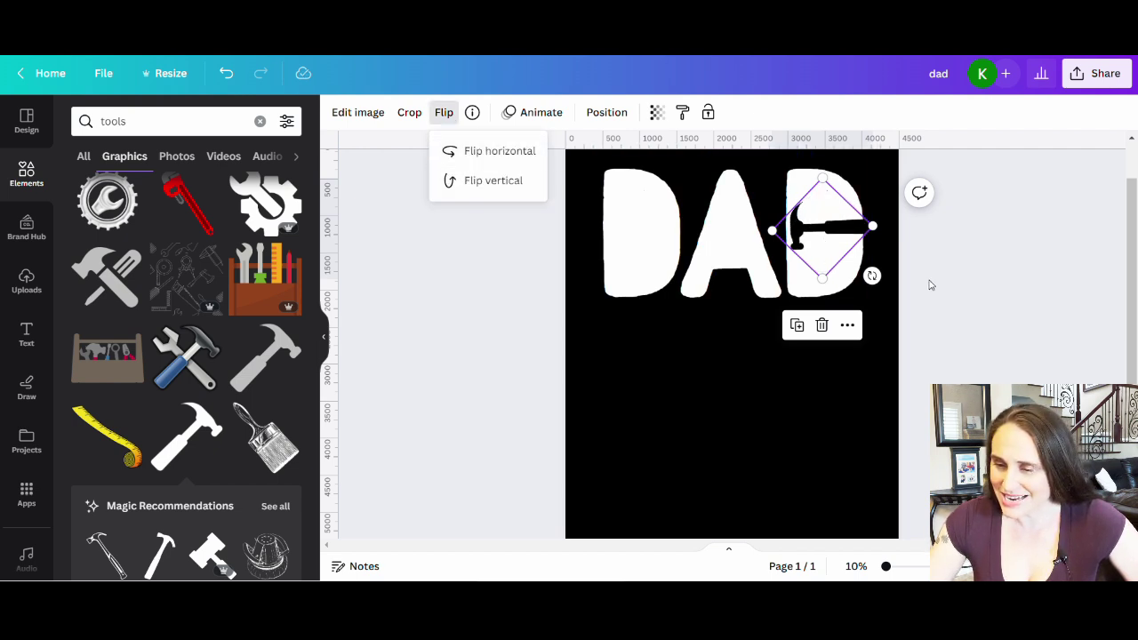
left_click_drag(885, 283, 758, 317)
left_click(774, 274)
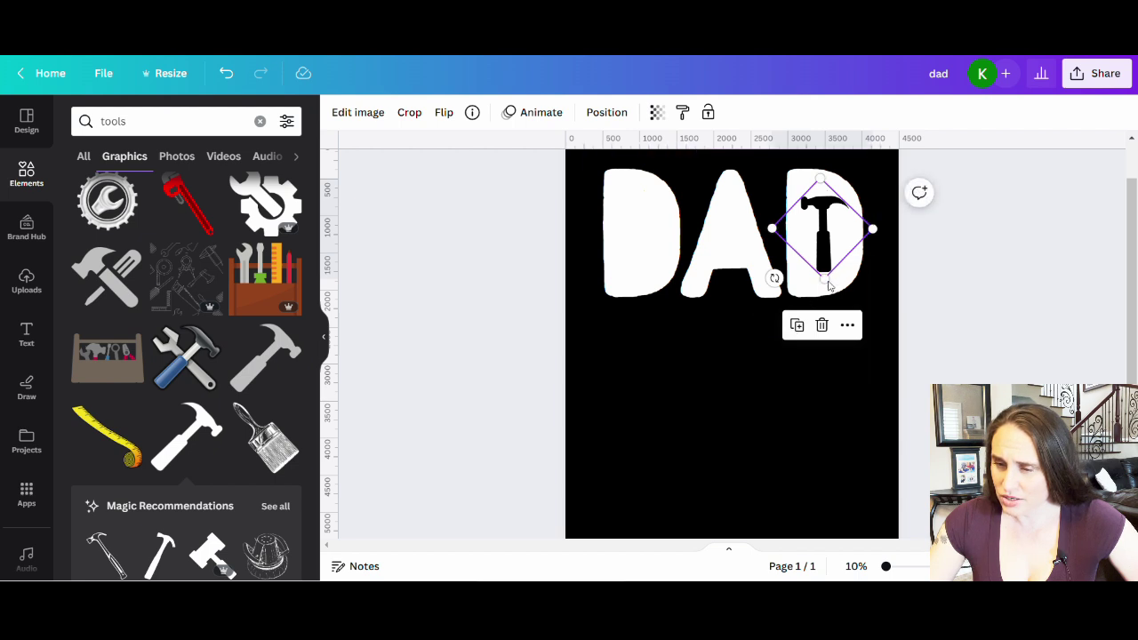
Step: Enlarge the hammer slightly and position it within the last D
left_click(826, 284)
left_click_drag(824, 282, 831, 303)
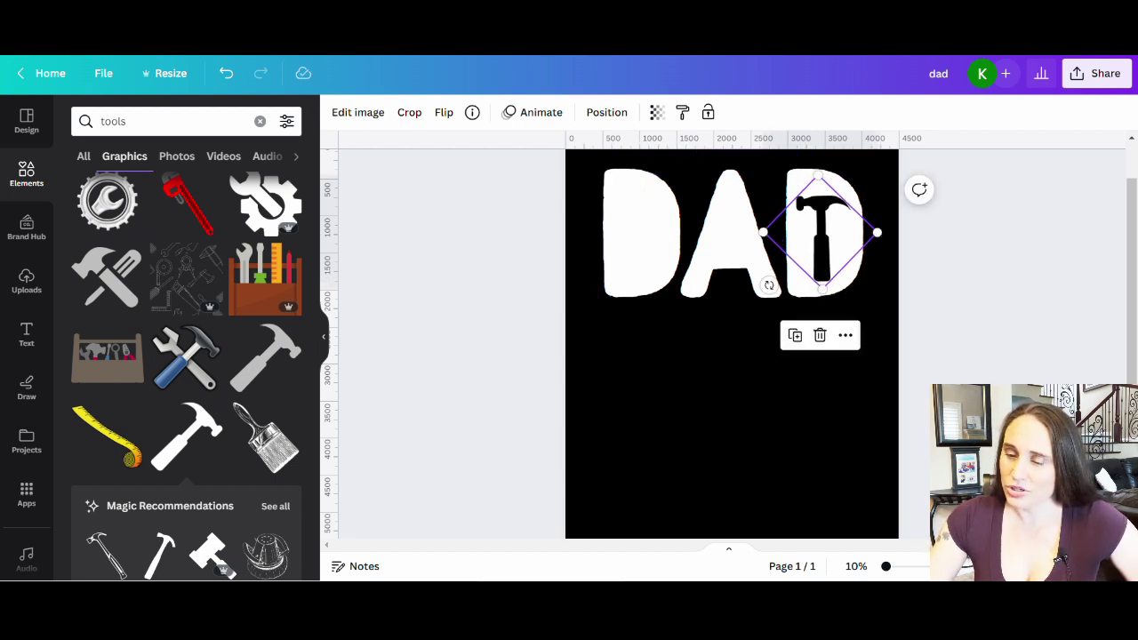
left_click(998, 178)
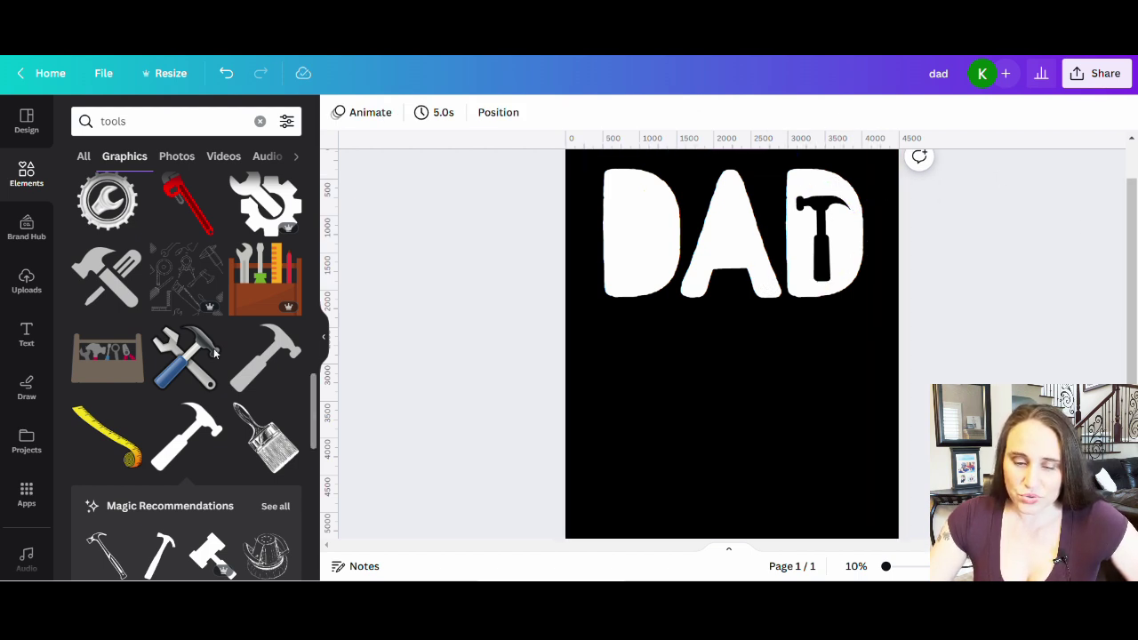
Step: Find the solid grey double-ended wrench among the tool graphics and add it to the design
scroll(191, 398, "down", 5)
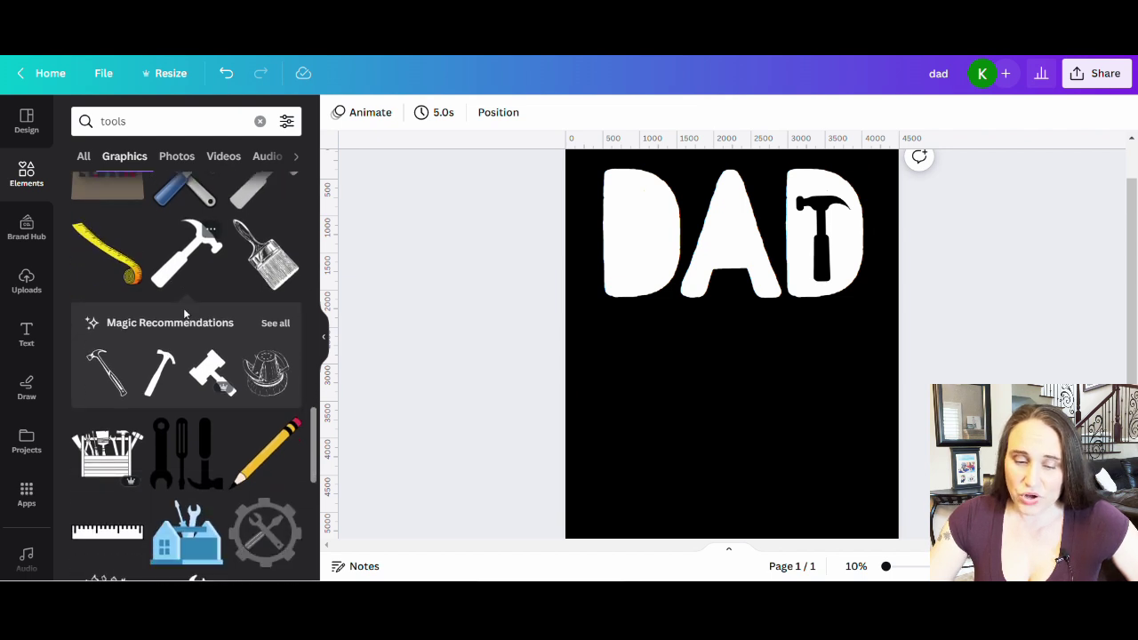
scroll(135, 325, "down", 7)
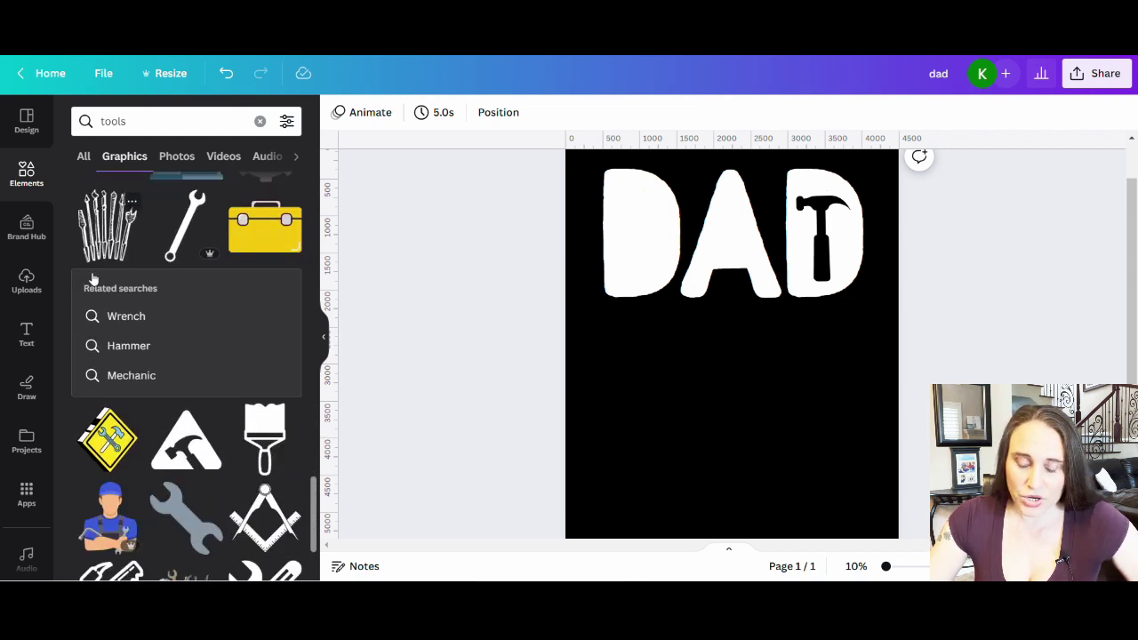
scroll(210, 391, "down", 1)
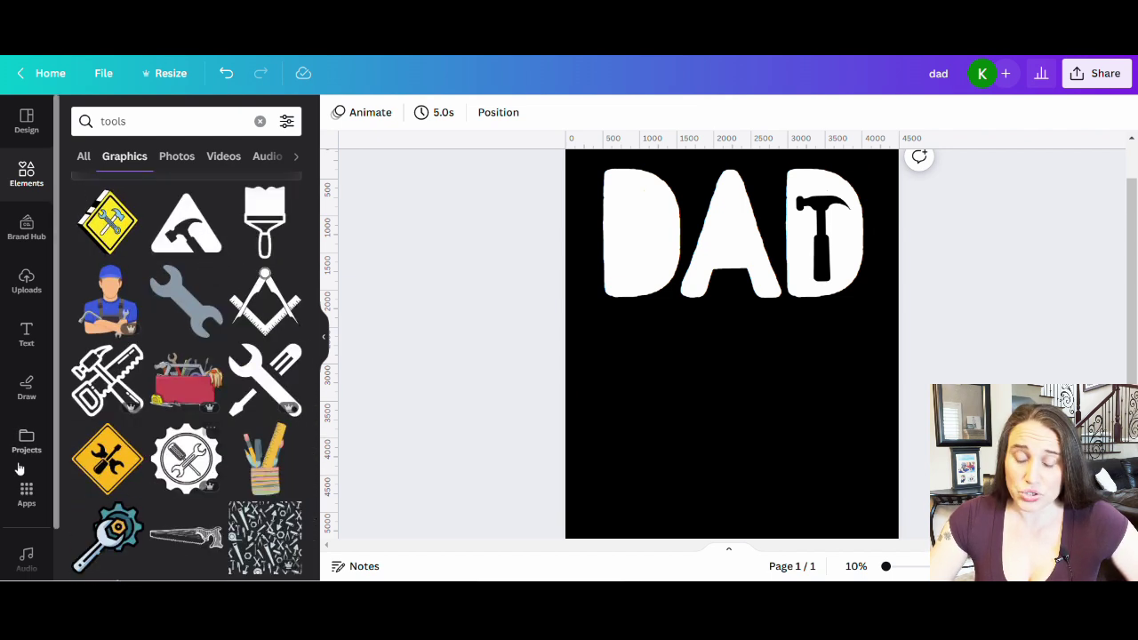
left_click(199, 312)
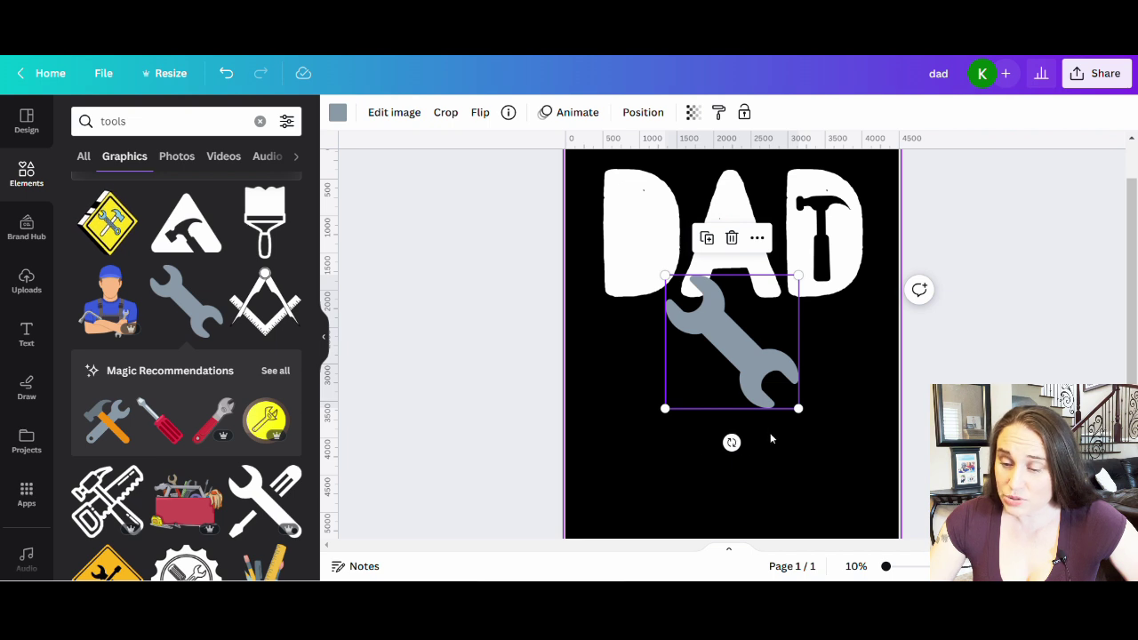
Step: Shrink the wrench, move it over the first D of DAD and rotate it upright
left_click_drag(798, 408, 655, 377)
left_click_drag(701, 334, 639, 253)
left_click_drag(587, 281, 594, 298)
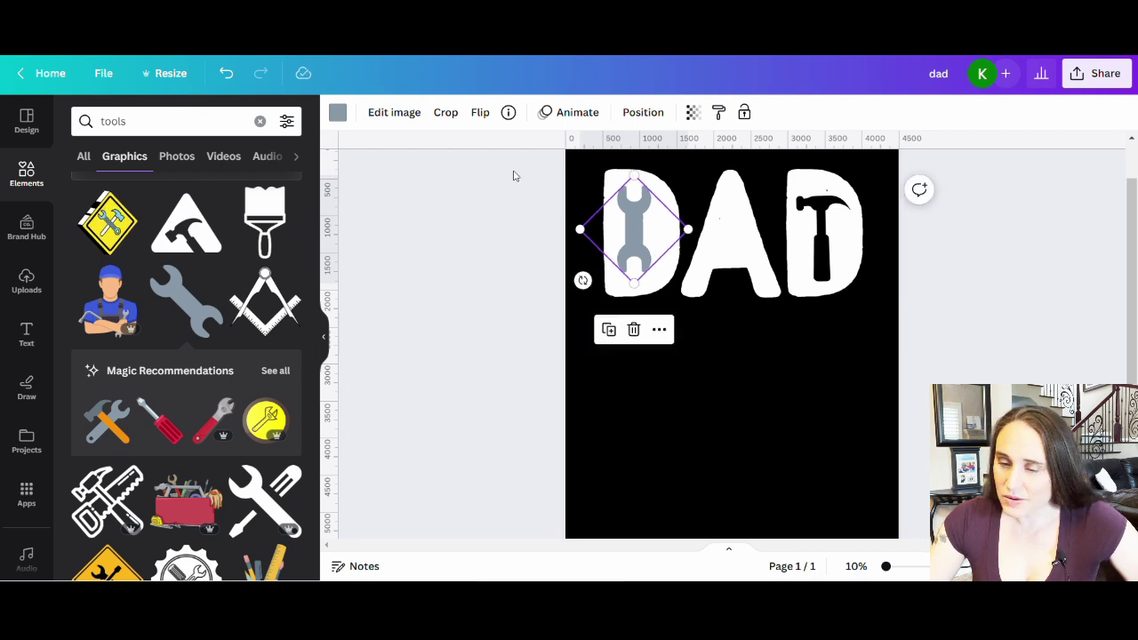
Step: Recolor the wrench black and enlarge it to about 1,141 × 1,141 px within the first D
left_click(337, 112)
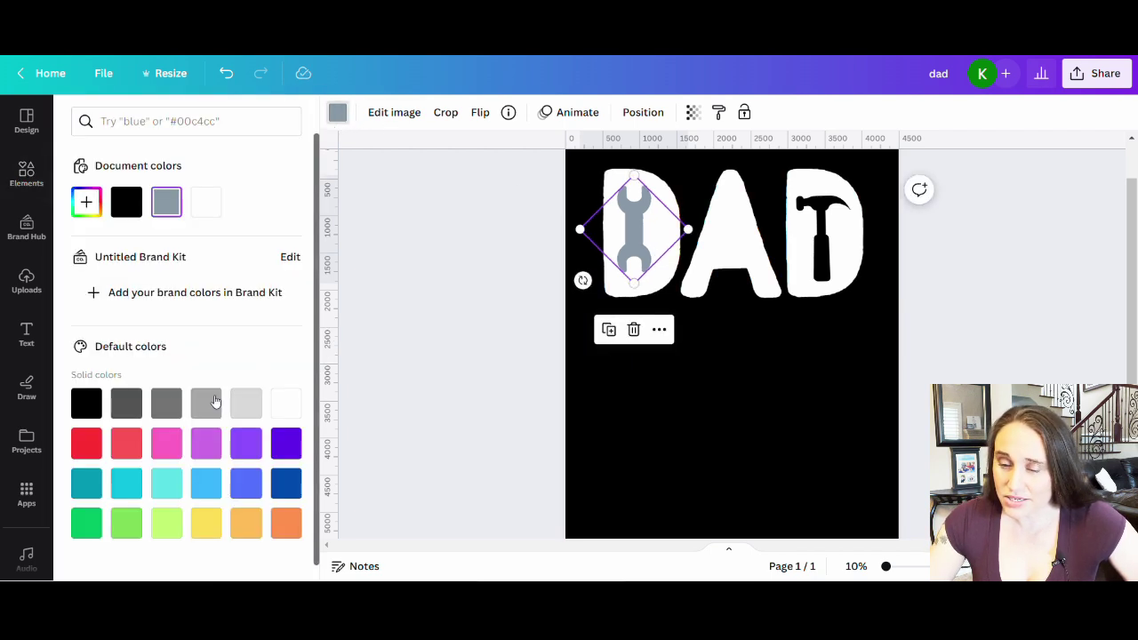
left_click(98, 405)
left_click(391, 399)
left_click(635, 281)
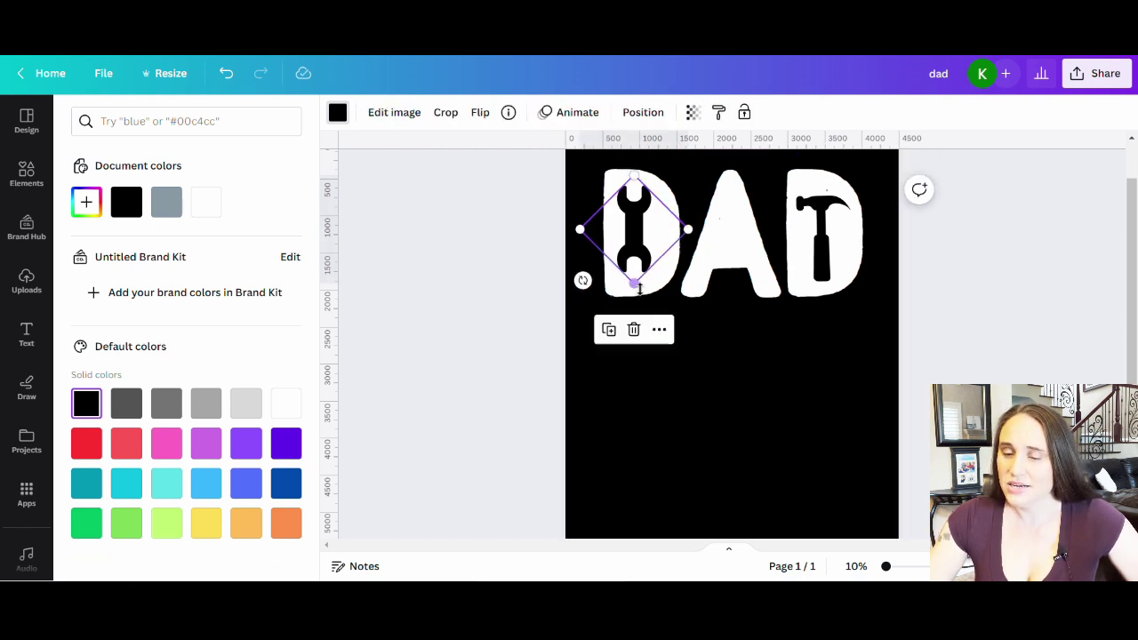
left_click_drag(638, 296, 634, 297)
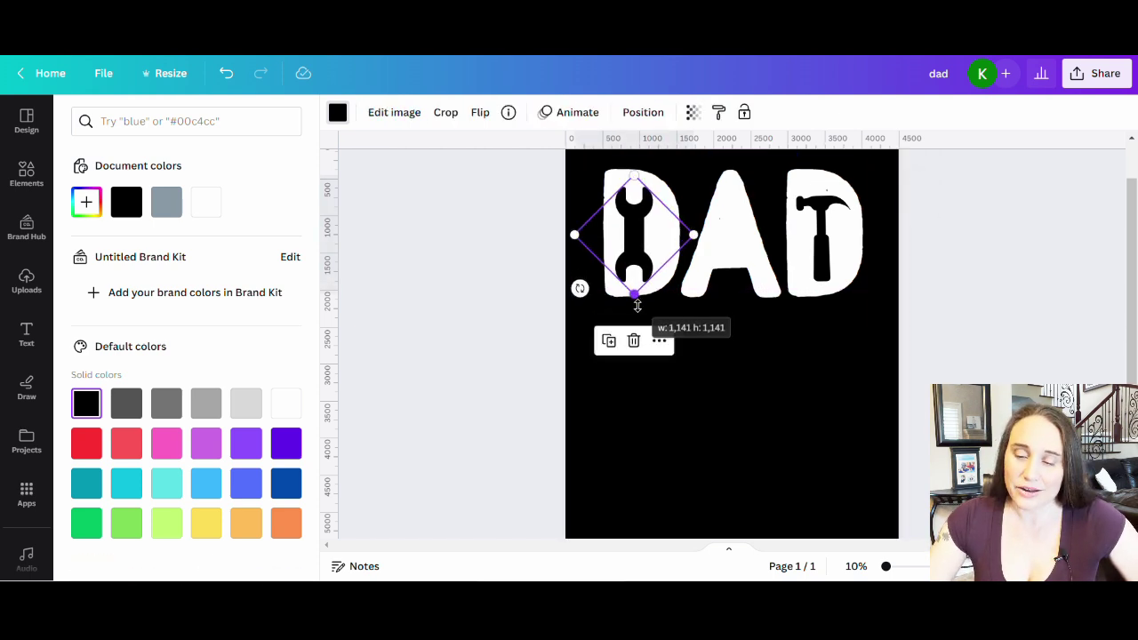
left_click(695, 442)
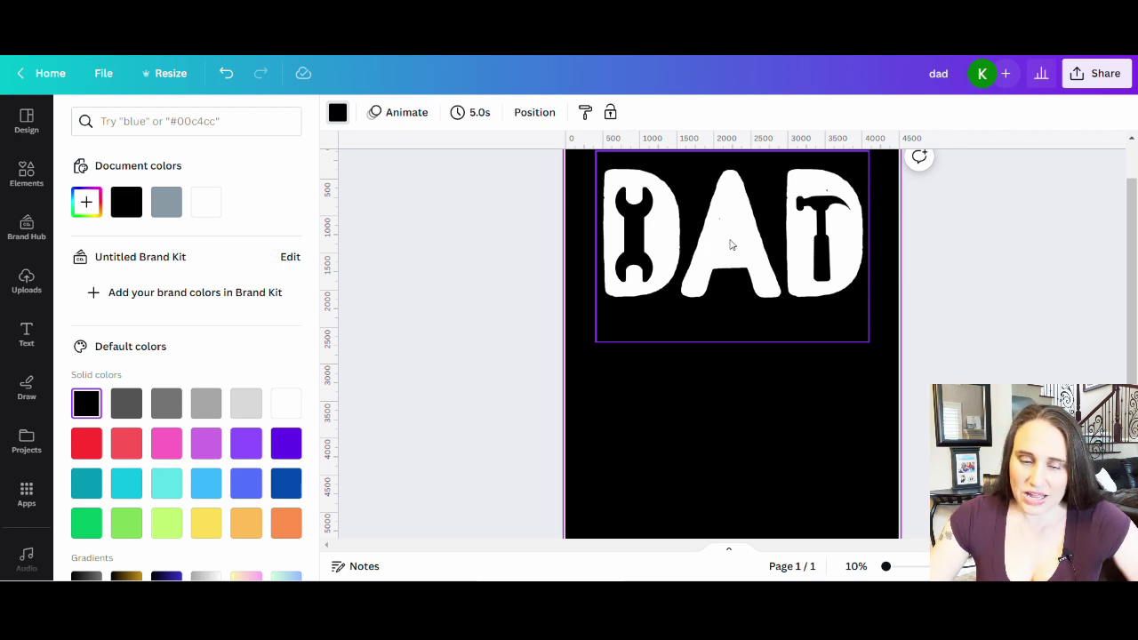
Step: Search the elements for "pliers" and show all matching graphics
left_click(39, 187)
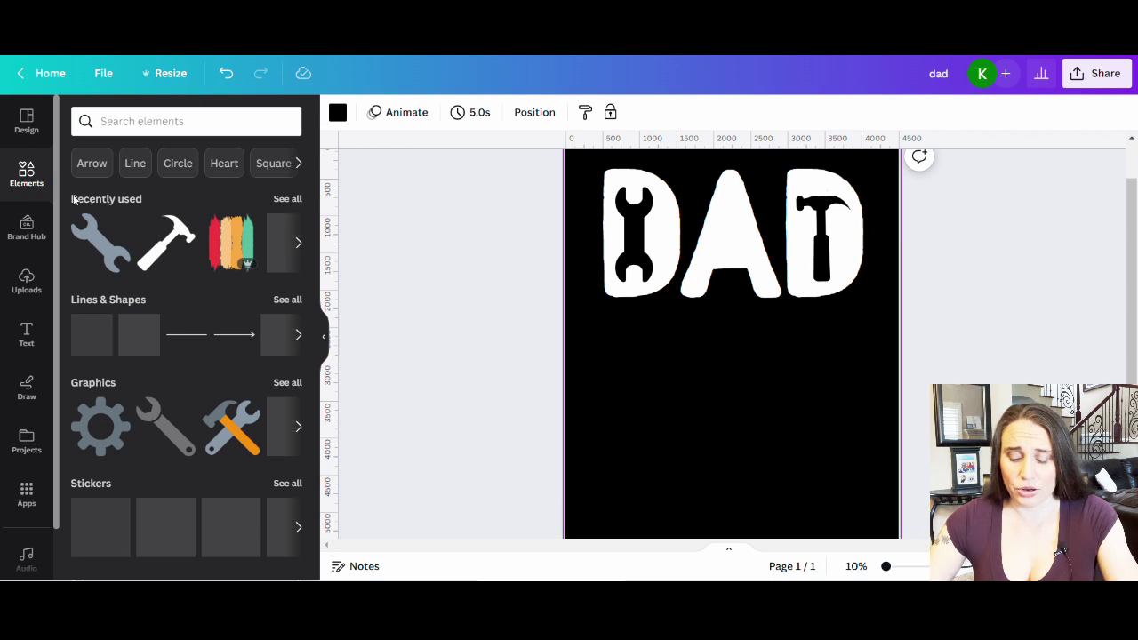
left_click(227, 122)
type("pliers")
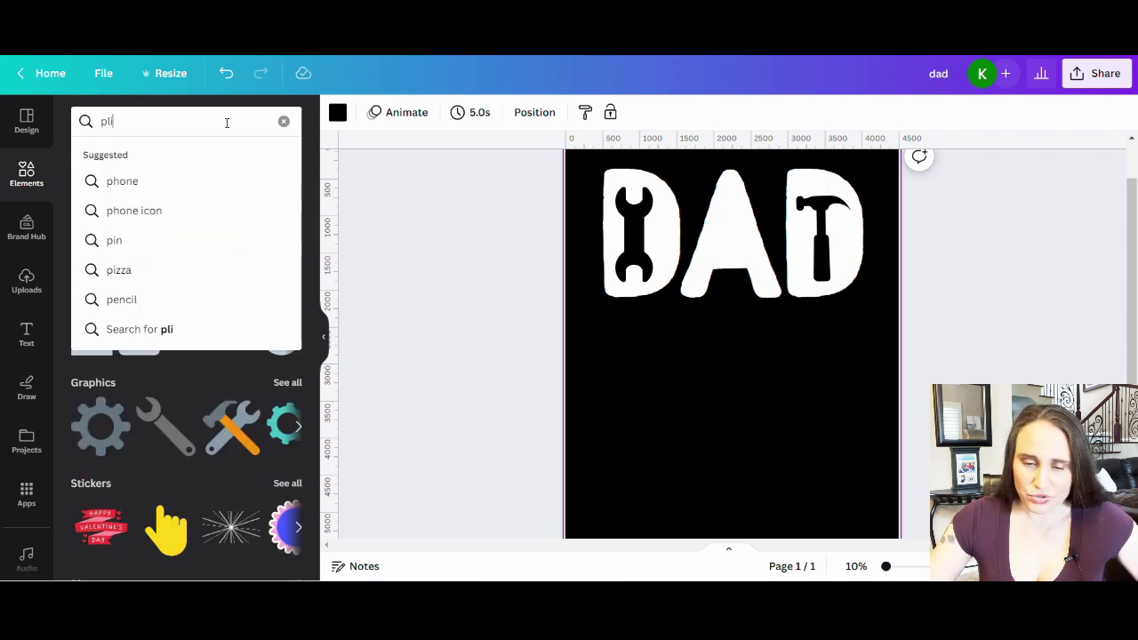
key("Return")
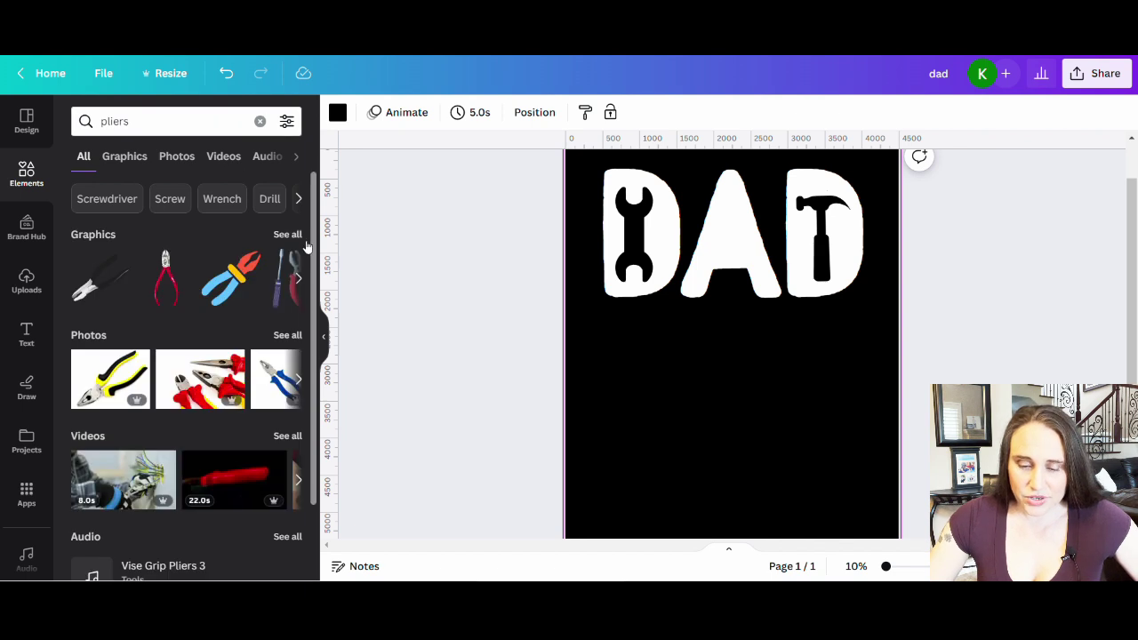
left_click(283, 234)
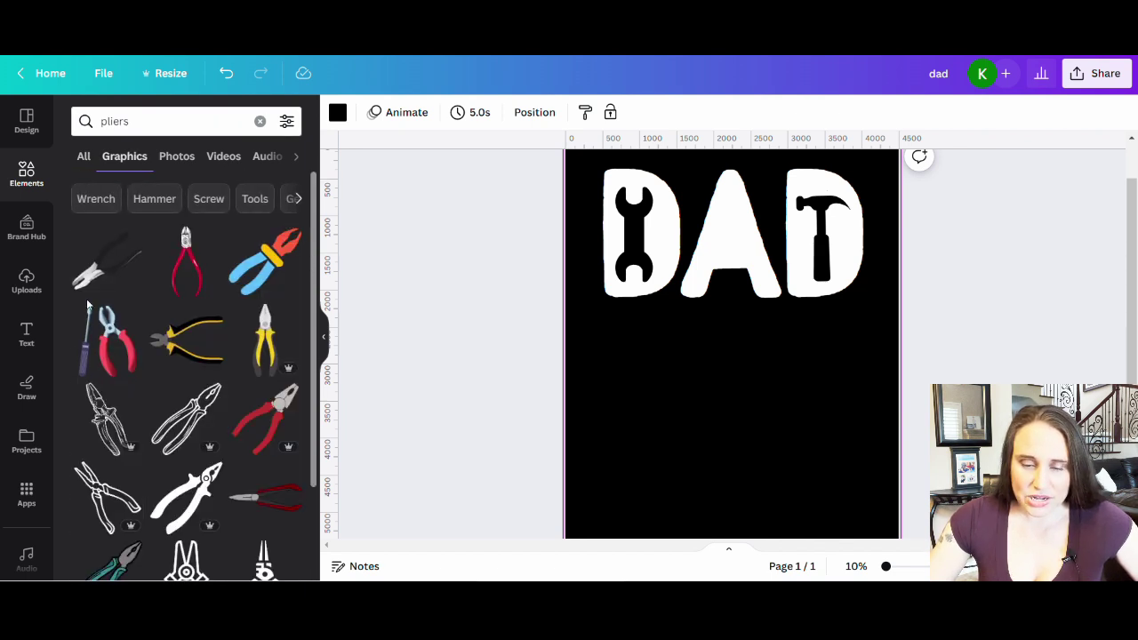
Step: Browse the pliers graphics and add the red-handled pliers to the design
scroll(93, 303, "down", 1)
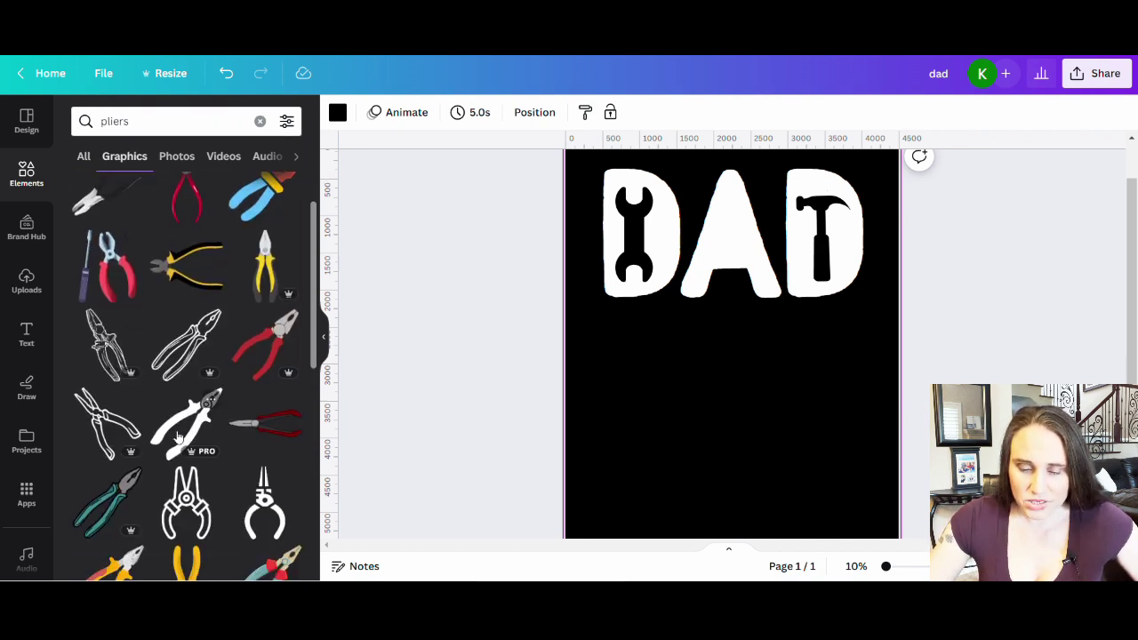
scroll(188, 425, "down", 2)
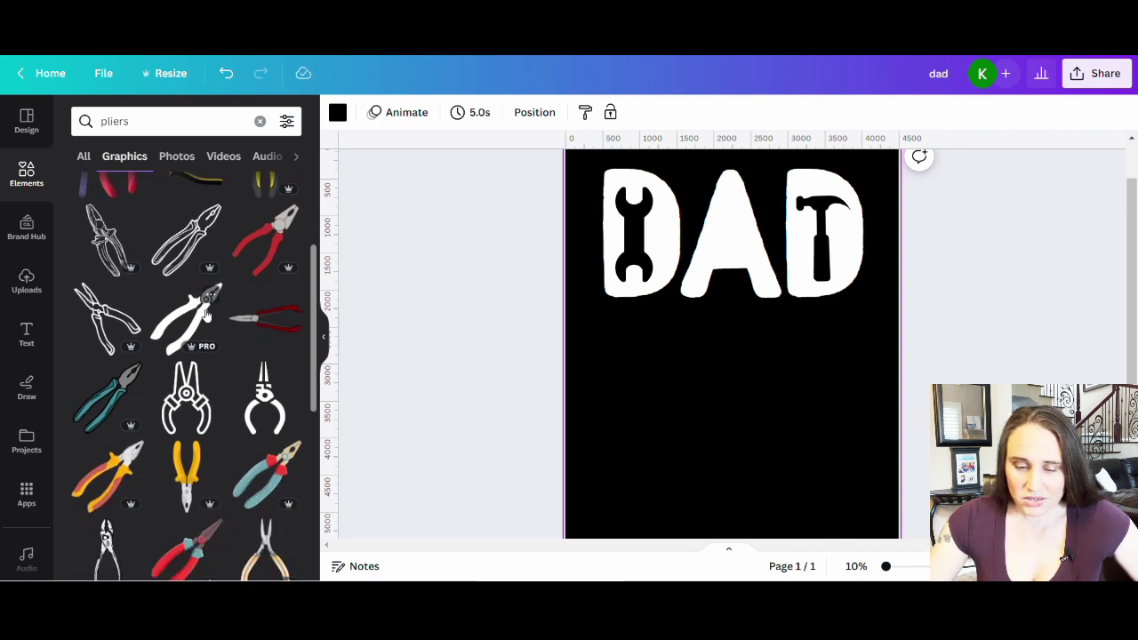
scroll(196, 240, "down", 2)
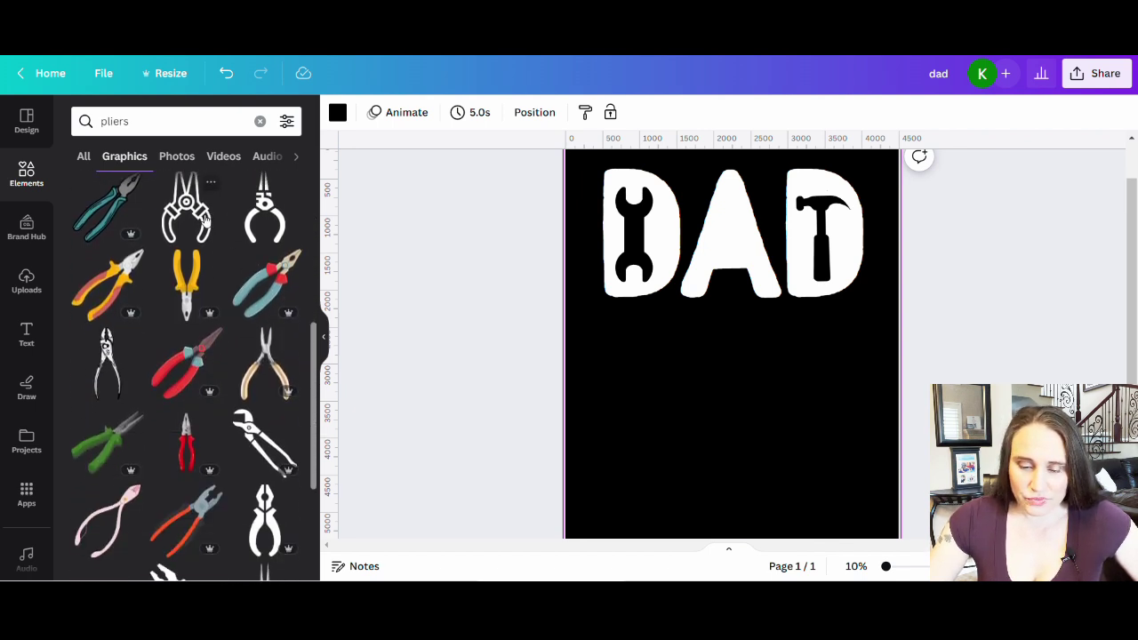
scroll(204, 217, "down", 1)
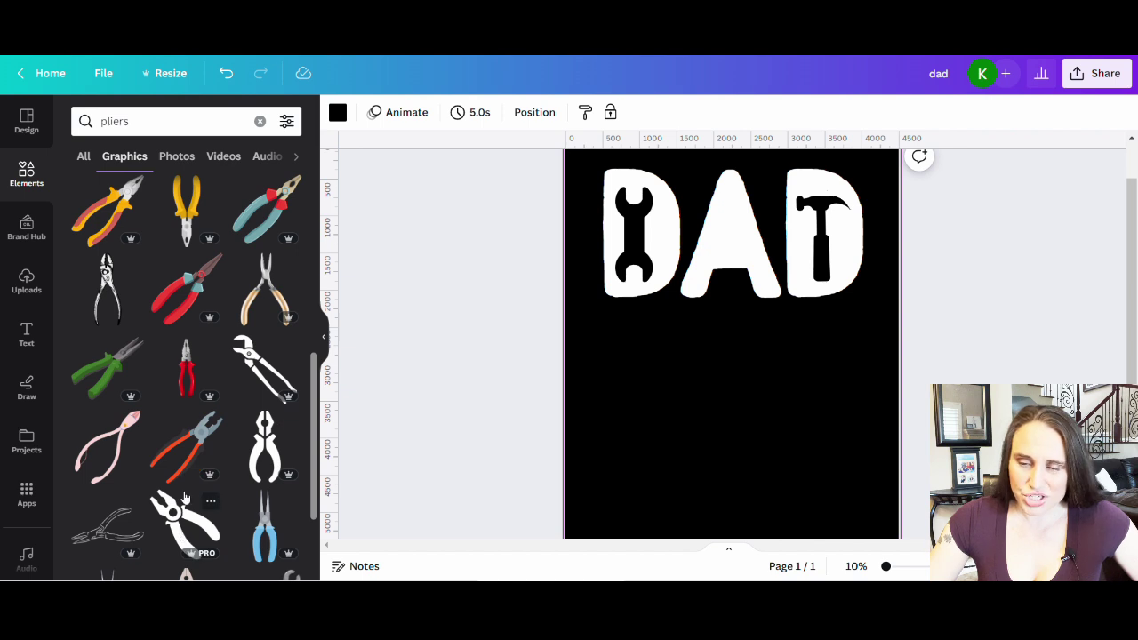
scroll(185, 497, "down", 2)
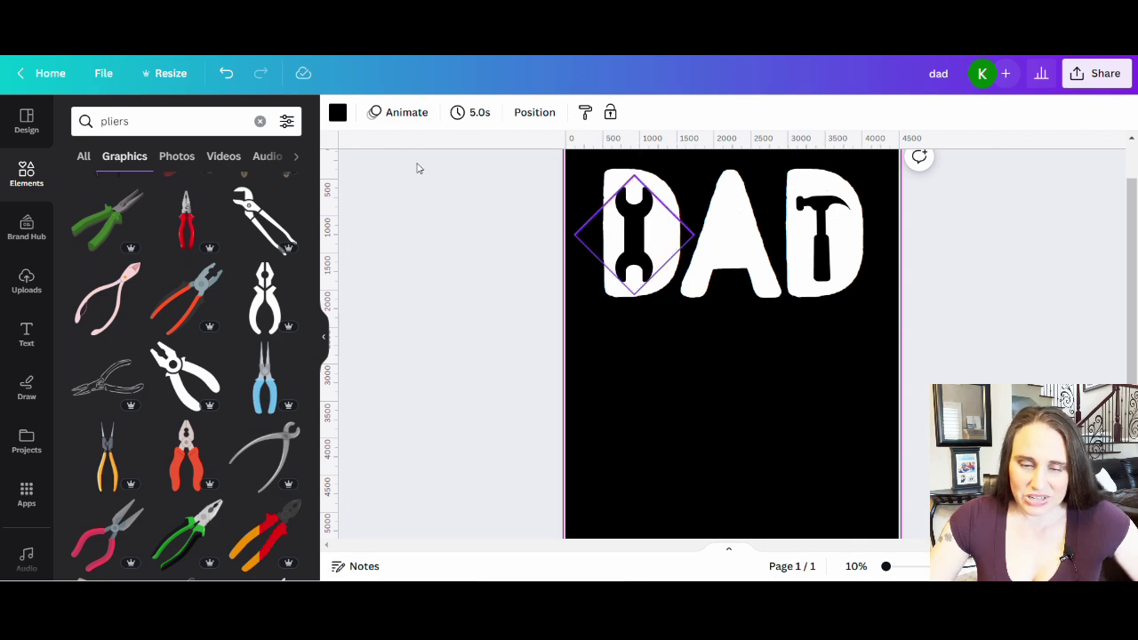
scroll(180, 309, "down", 4)
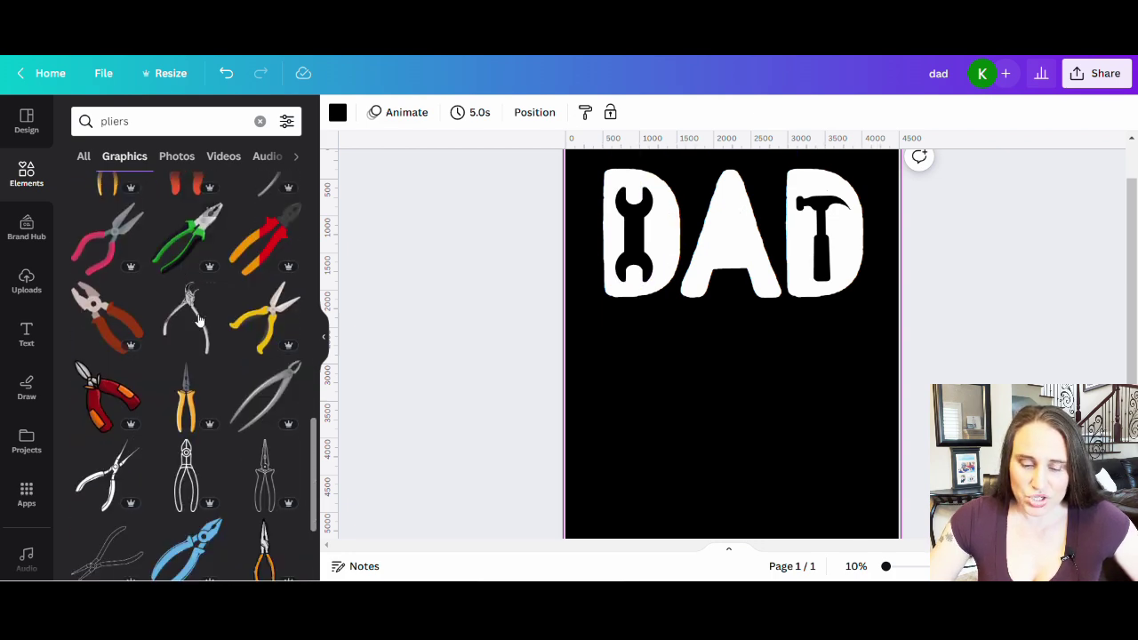
scroll(204, 480, "down", 5)
left_click(220, 500)
Step: Replace the red-handled pliers with the solid open pliers silhouette, sized and positioned to fit inside the A
scroll(222, 507, "down", 5)
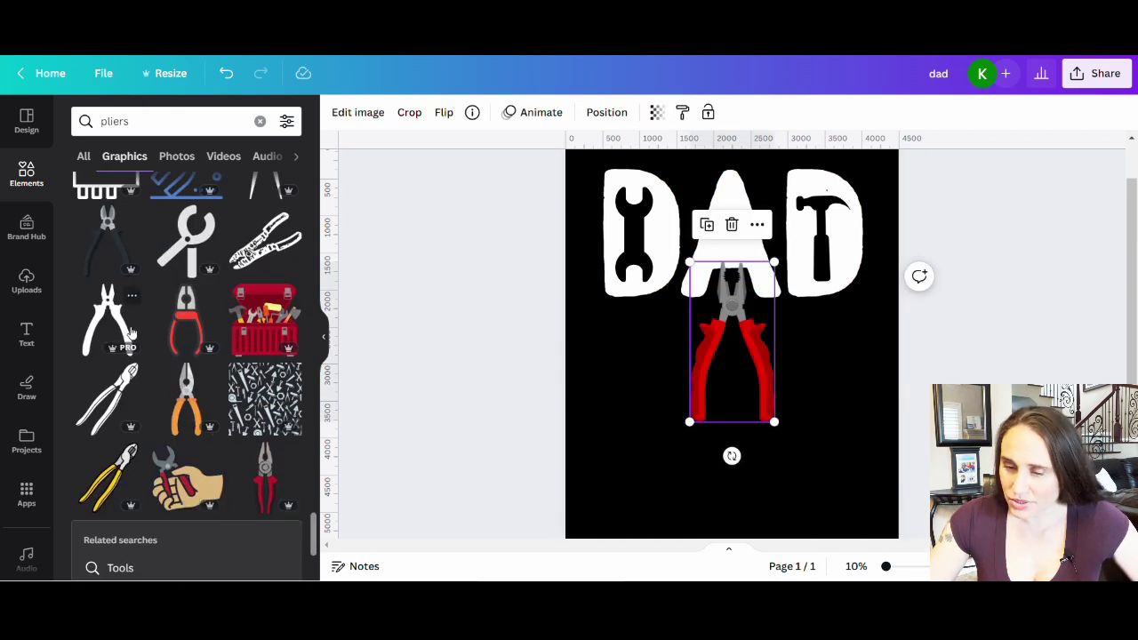
left_click_drag(794, 432, 743, 258)
left_click(739, 394)
key("Delete")
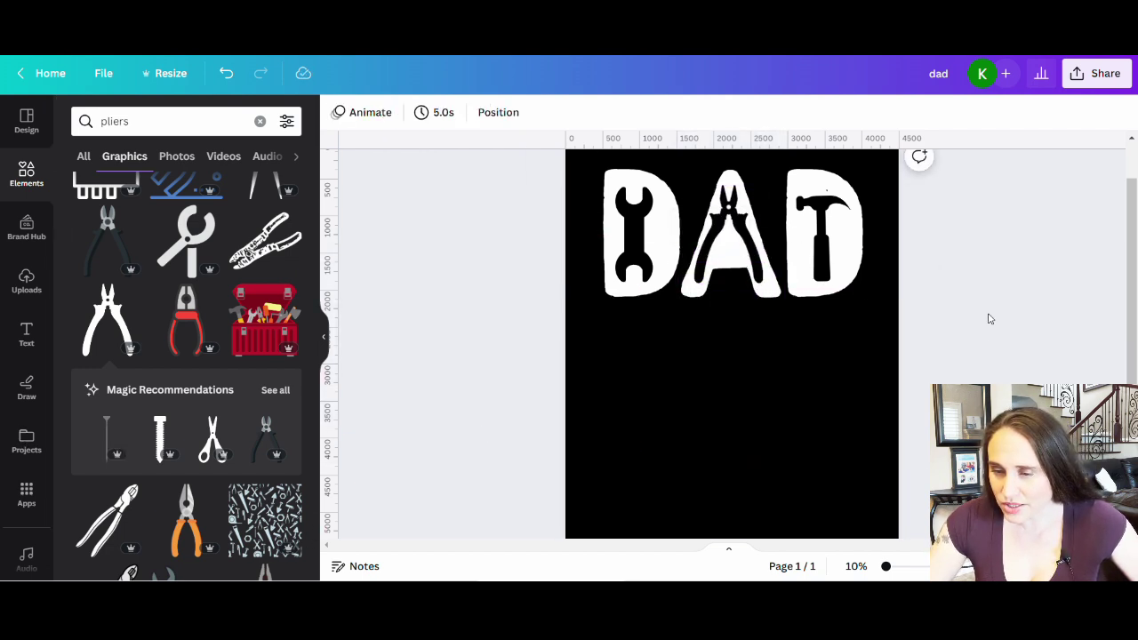
left_click(756, 245)
left_click_drag(758, 245, 764, 246)
left_click(827, 503)
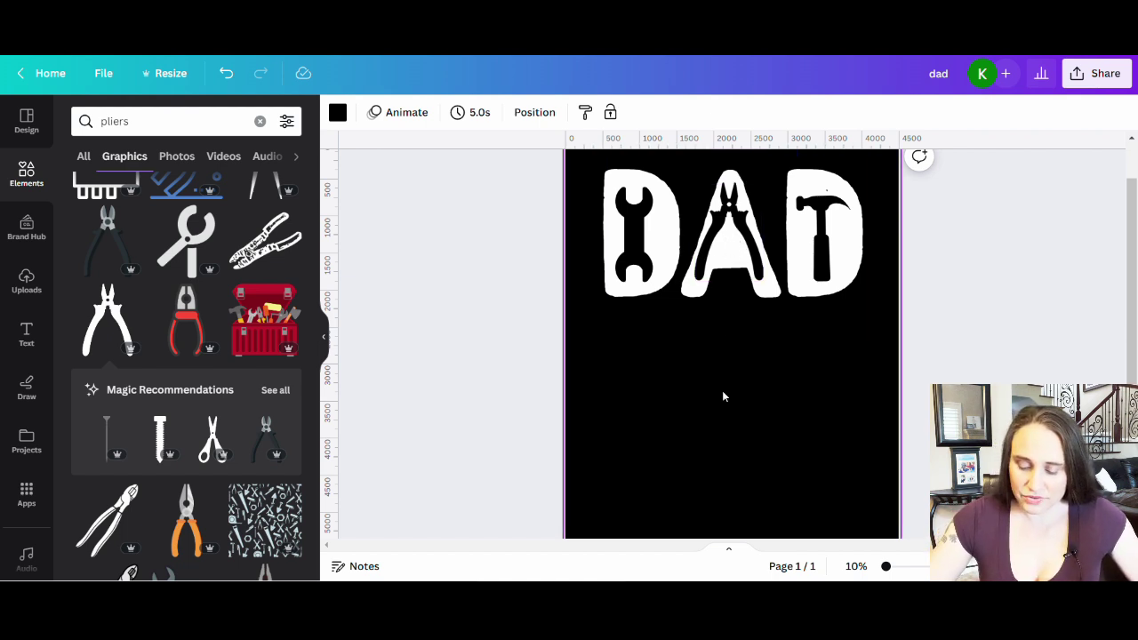
Step: Search the graphics for "nut" and refine the search to "nut tool"
left_click(134, 121)
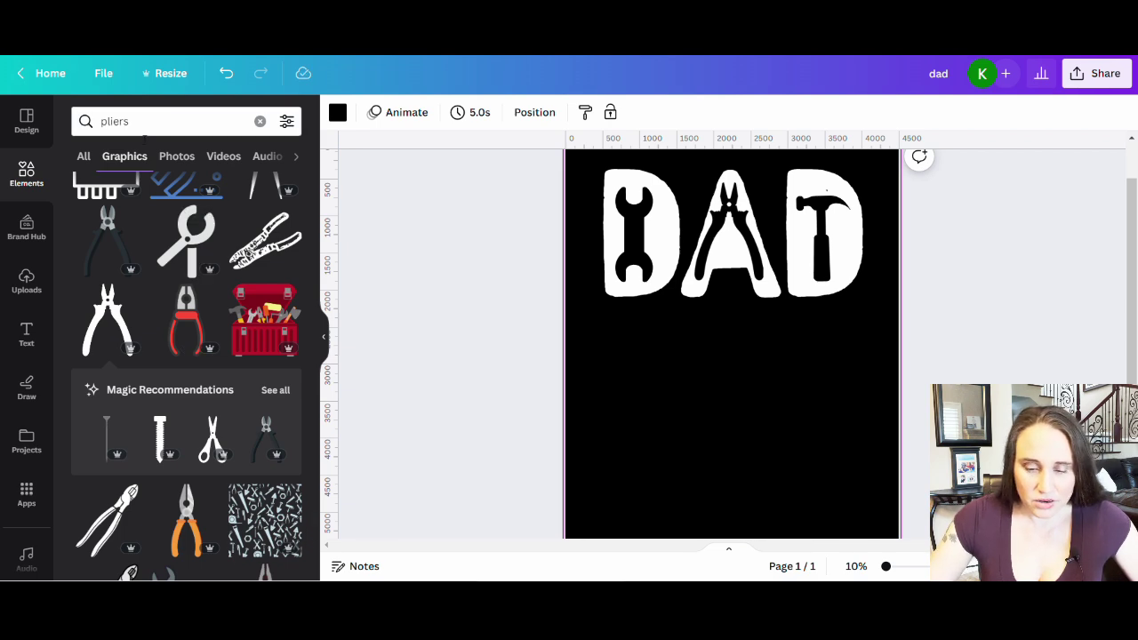
type("nut")
key("Return")
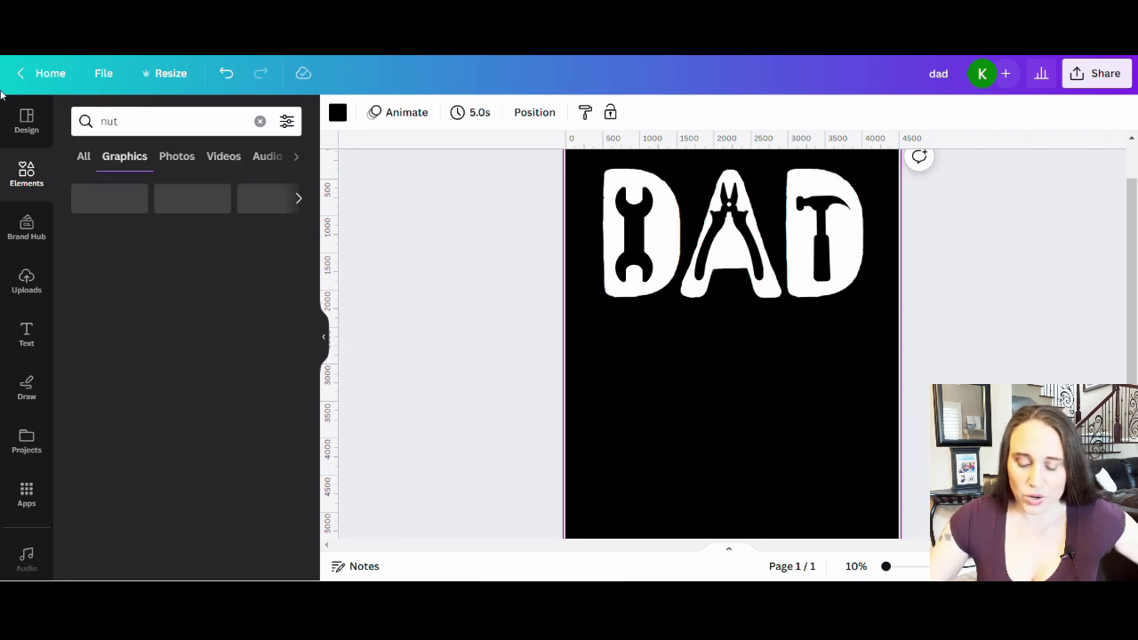
scroll(136, 382, "down", 3)
left_click(191, 126)
type("tool")
key("Return")
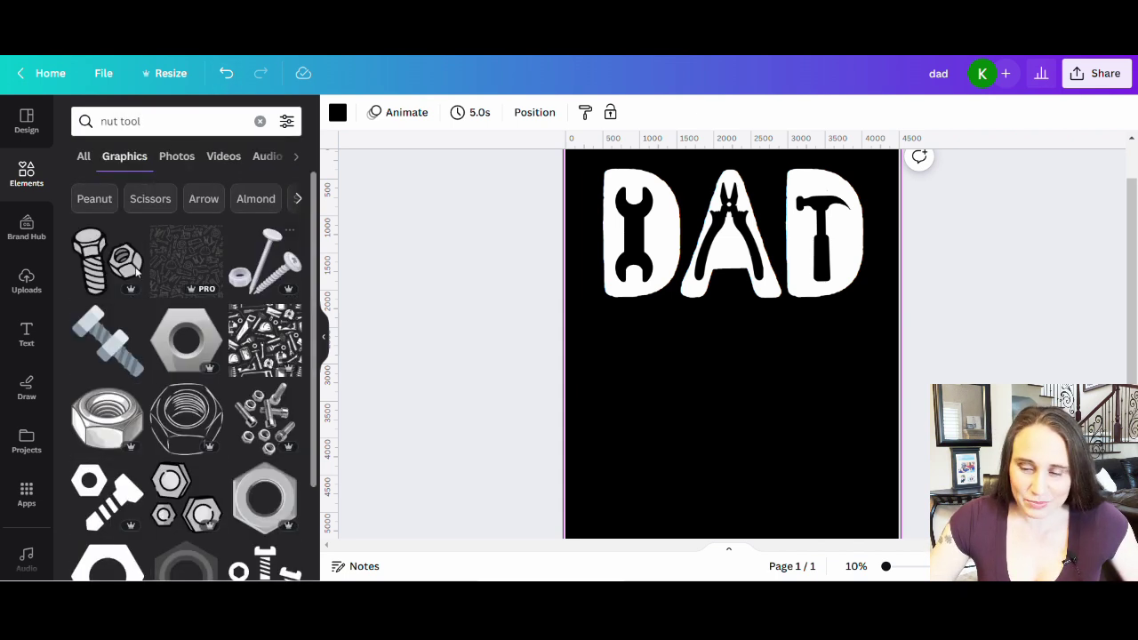
Step: Add the solid hexagonal nut graphic and shrink it to fit between the pliers' handles inside the A
scroll(203, 533, "down", 2)
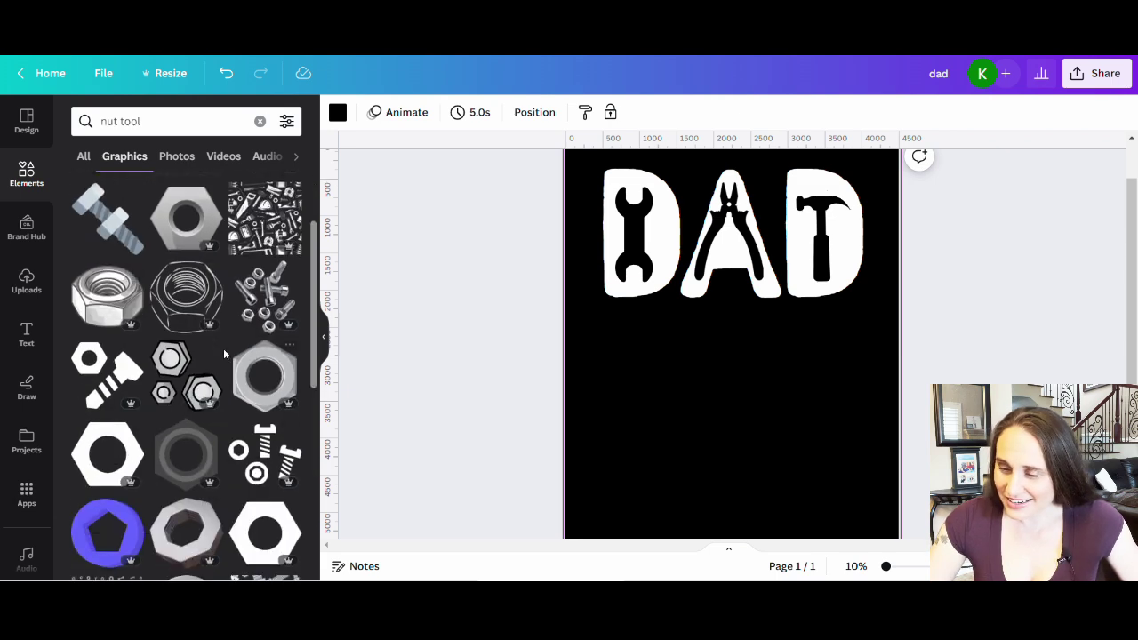
scroll(224, 354, "down", 2)
left_click(115, 301)
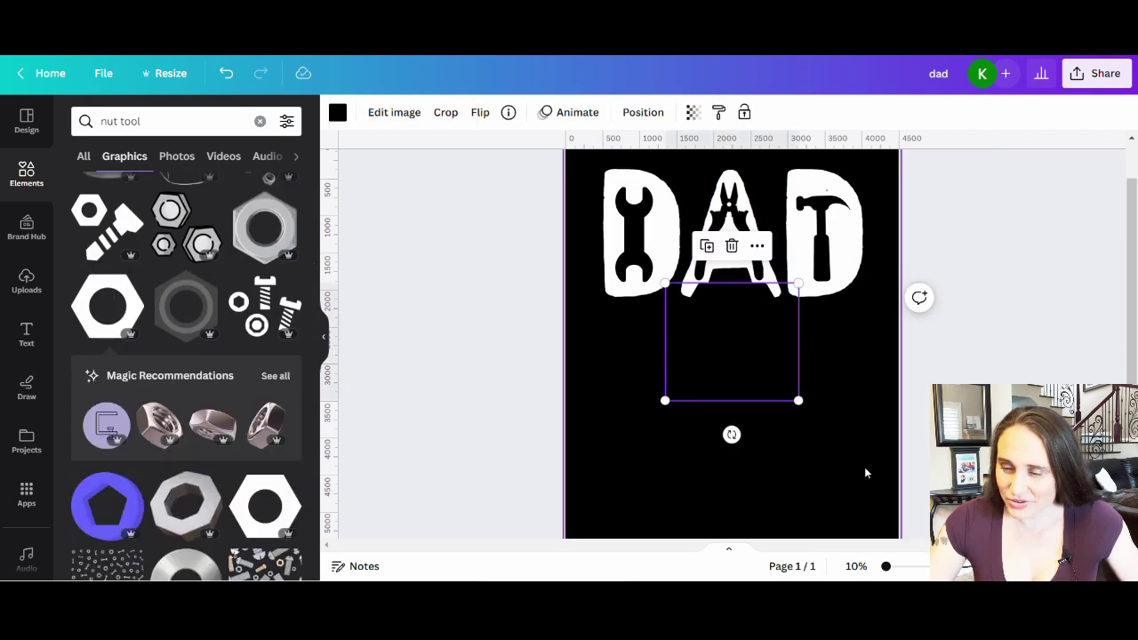
left_click_drag(798, 401, 738, 263)
left_click_drag(761, 223, 734, 254)
left_click(703, 391)
left_click(728, 266)
left_click(721, 413)
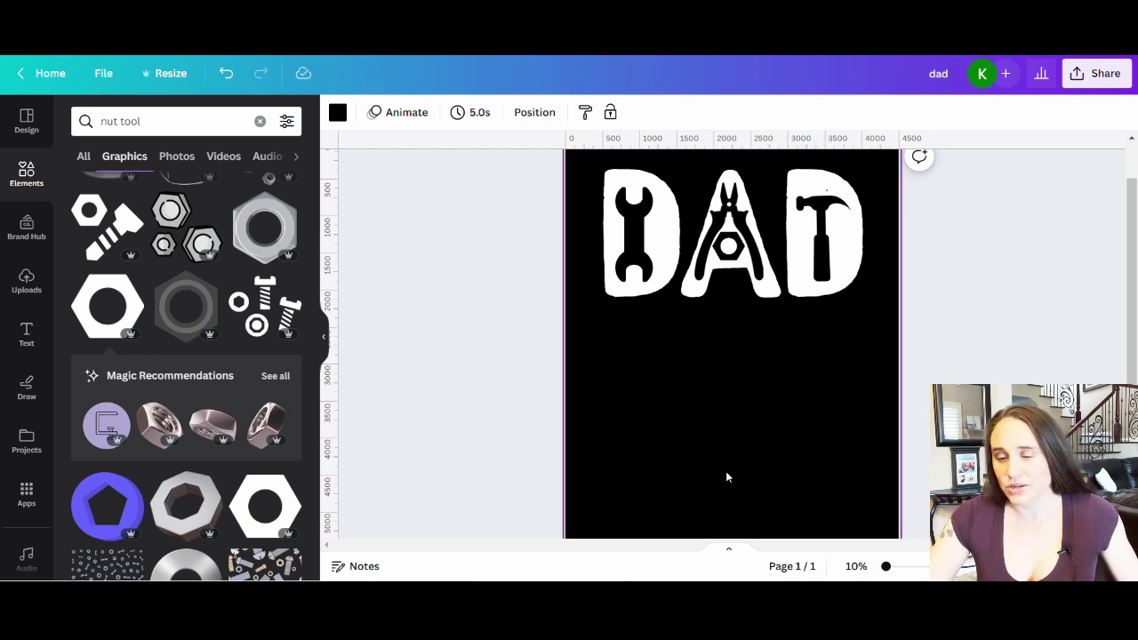
Step: Try a dark grey page background behind the DAD lettering and set it back to black
scroll(1067, 325, "up", 1)
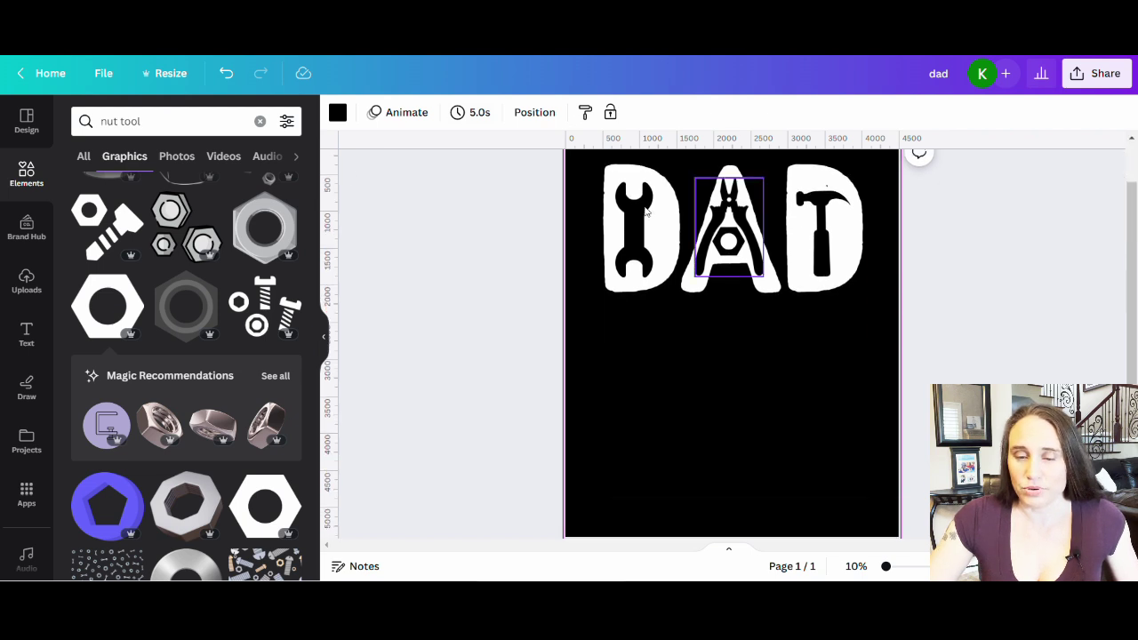
scroll(711, 293, "down", 2)
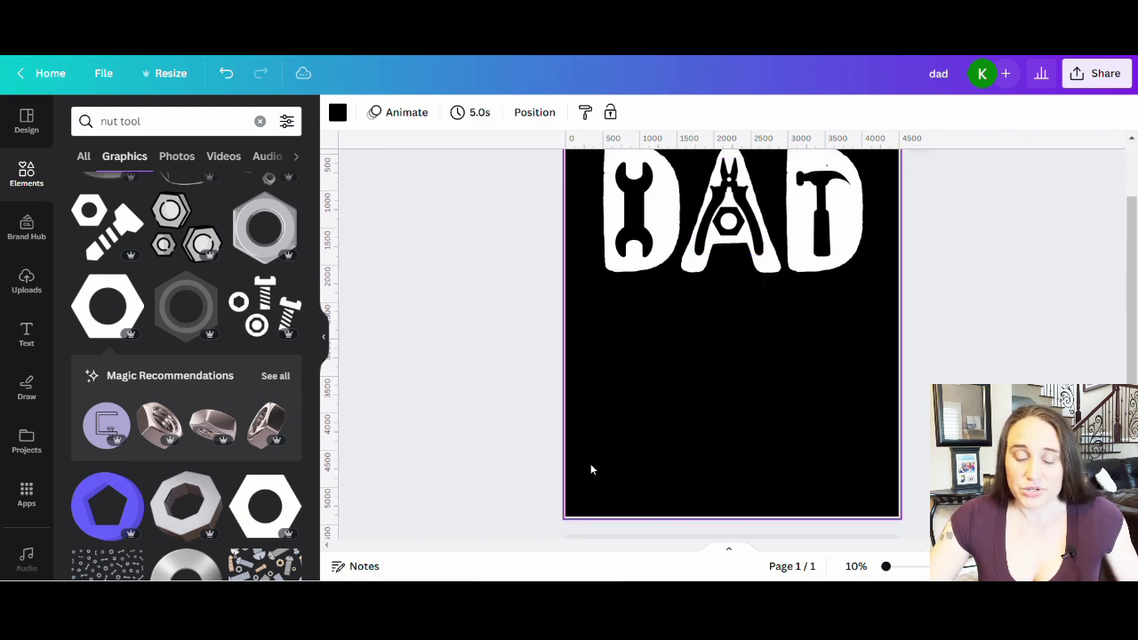
left_click(338, 113)
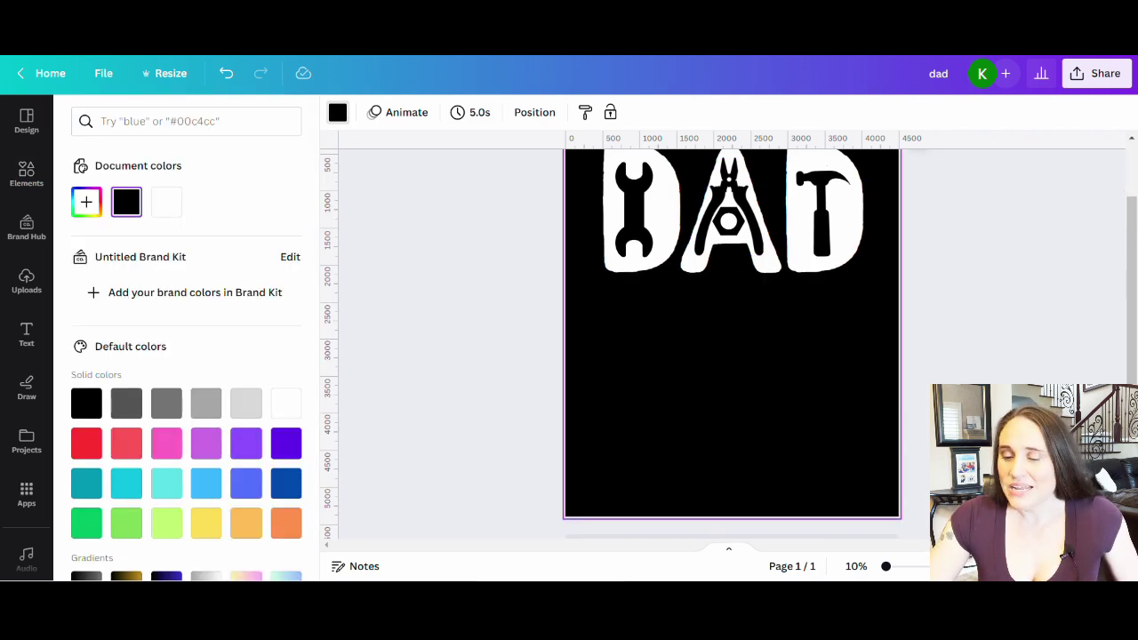
left_click(128, 407)
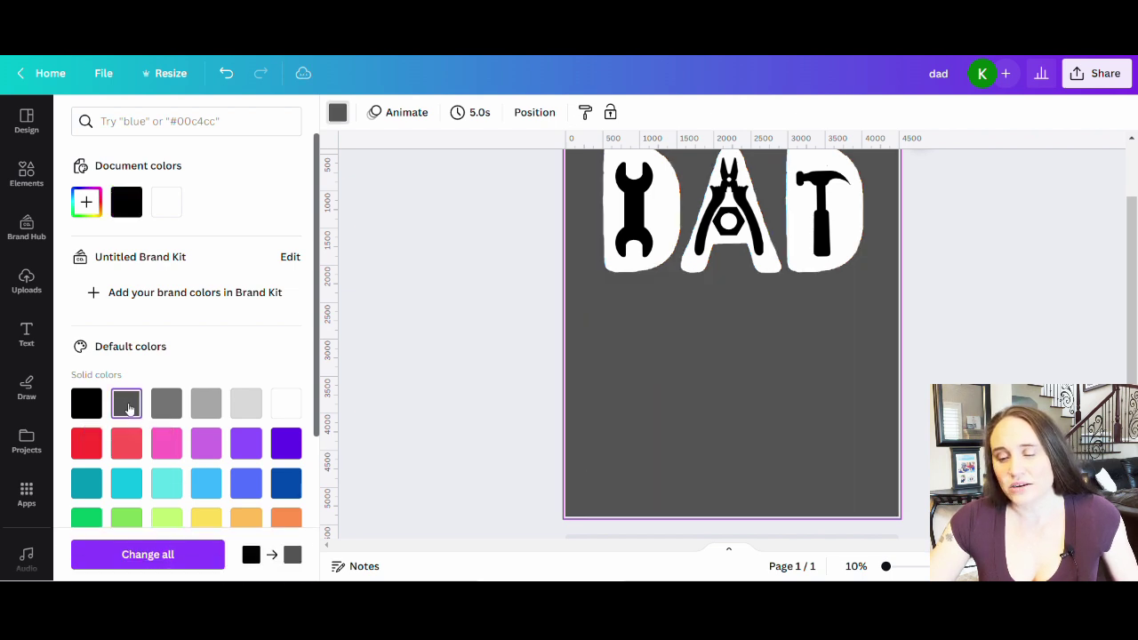
scroll(775, 481, "up", 2)
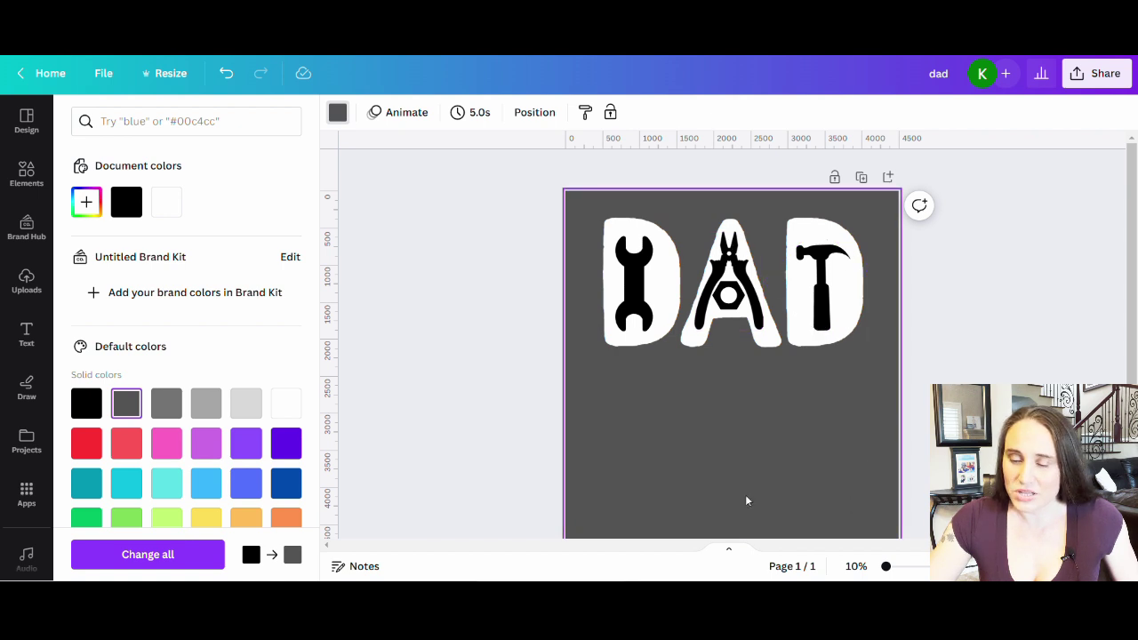
left_click(80, 411)
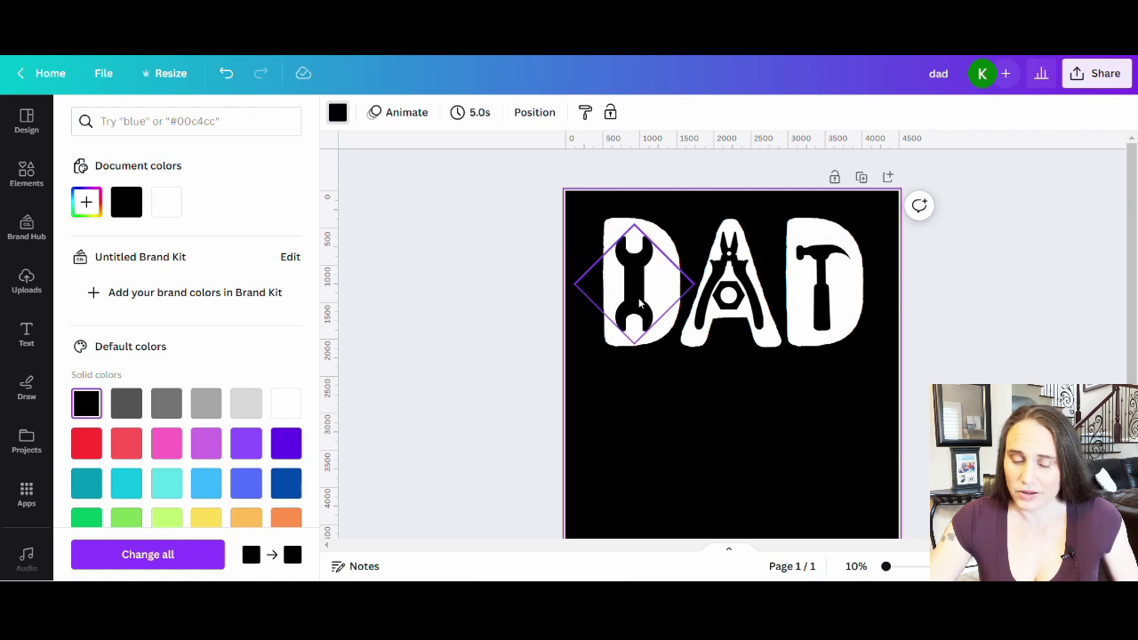
left_click(736, 416)
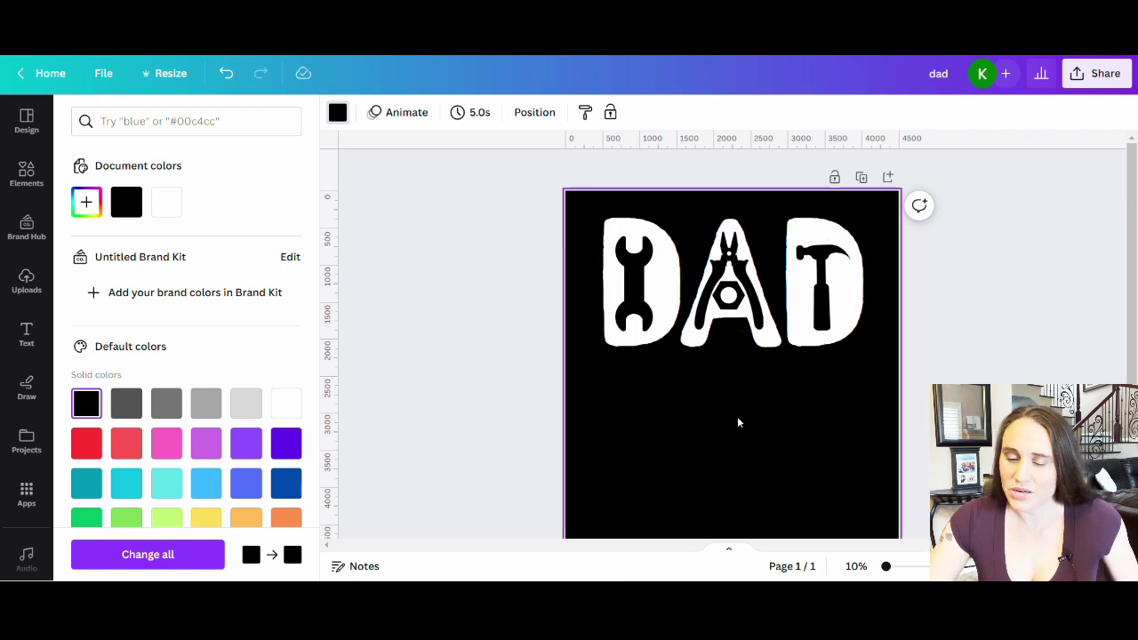
Step: Rename the design "dad blk" and download it as a 4,500 × 5,400 px PNG without a transparent background
left_click(530, 430)
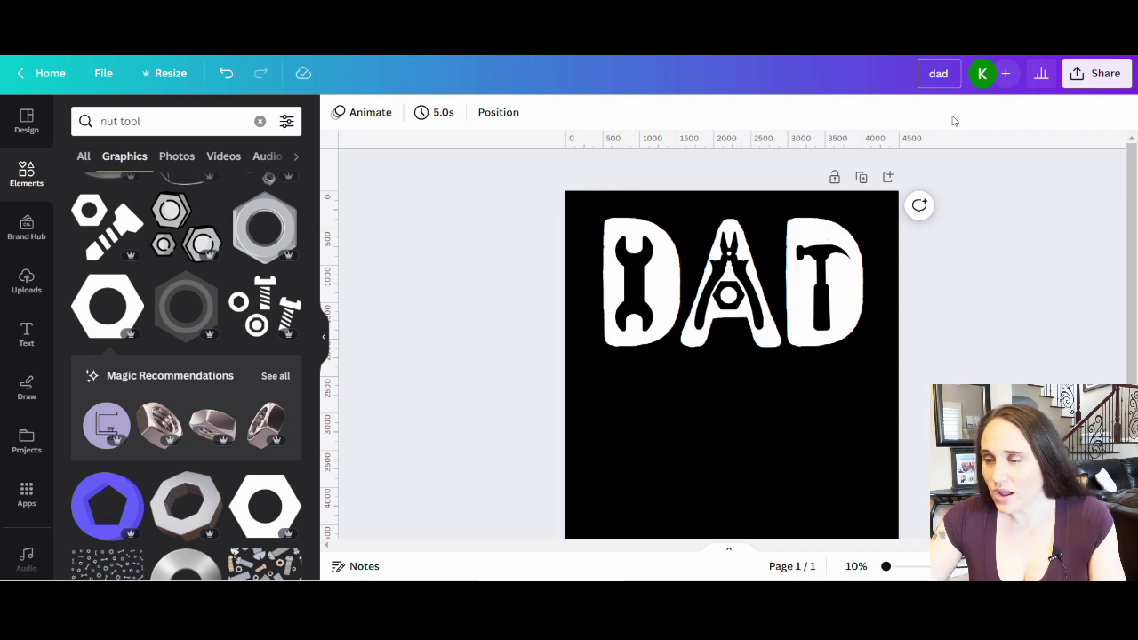
type("blk")
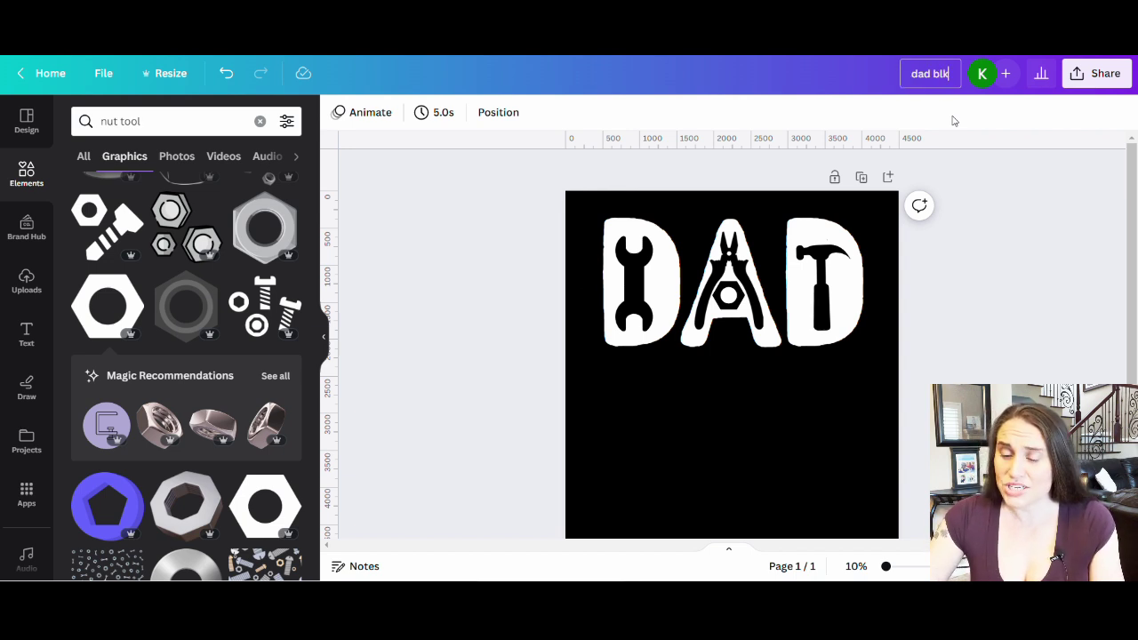
left_click(1090, 78)
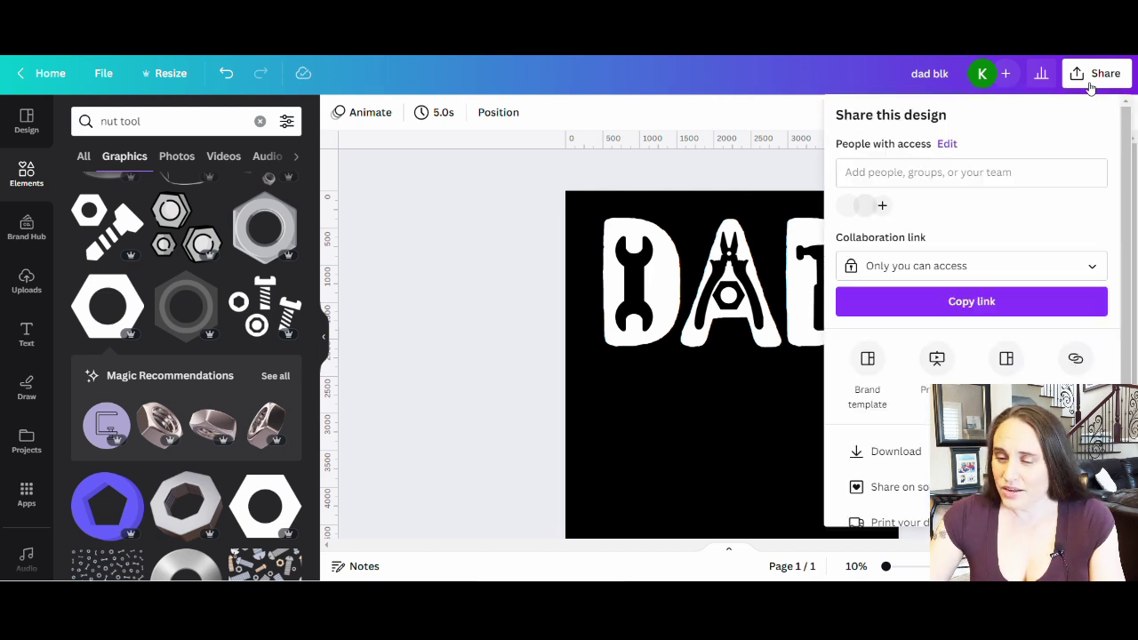
scroll(1035, 171, "down", 1)
left_click(893, 394)
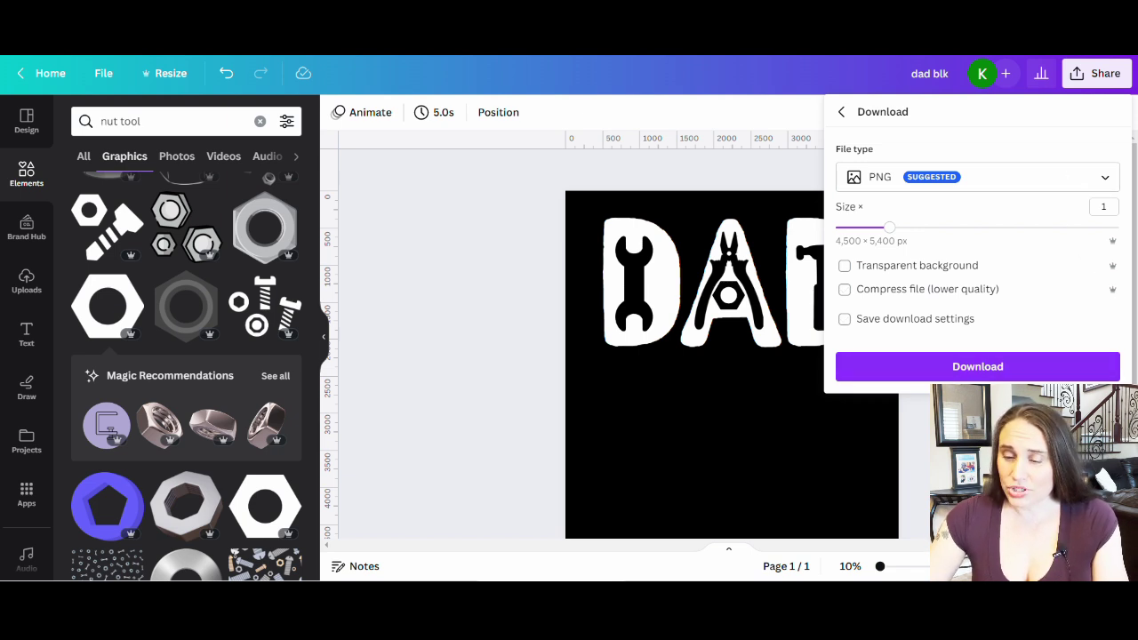
left_click(986, 366)
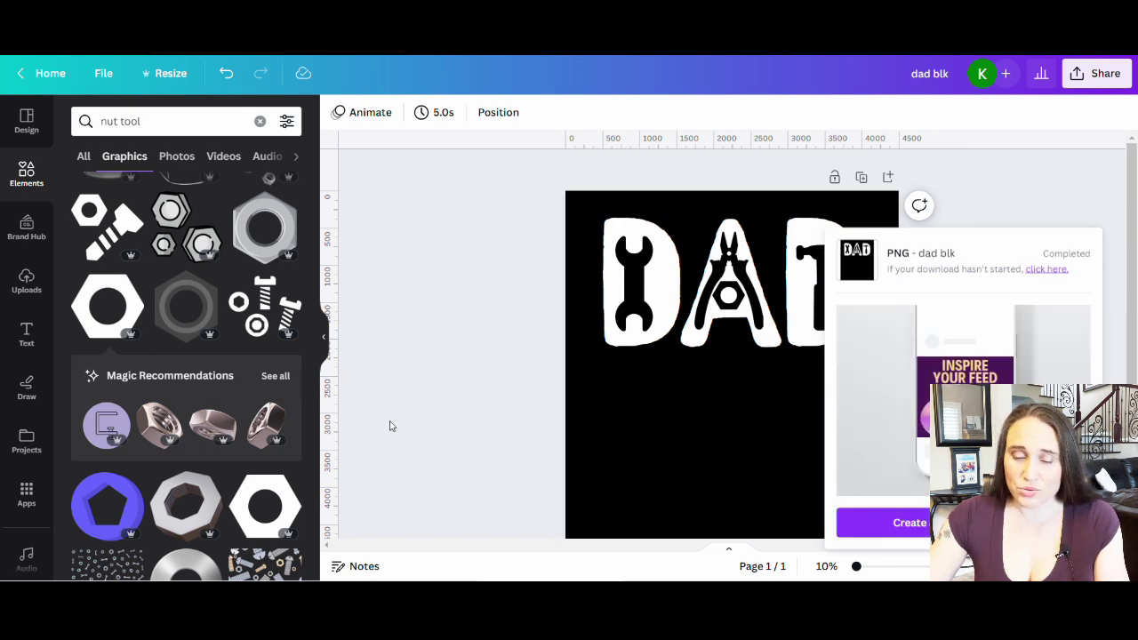
left_click(455, 444)
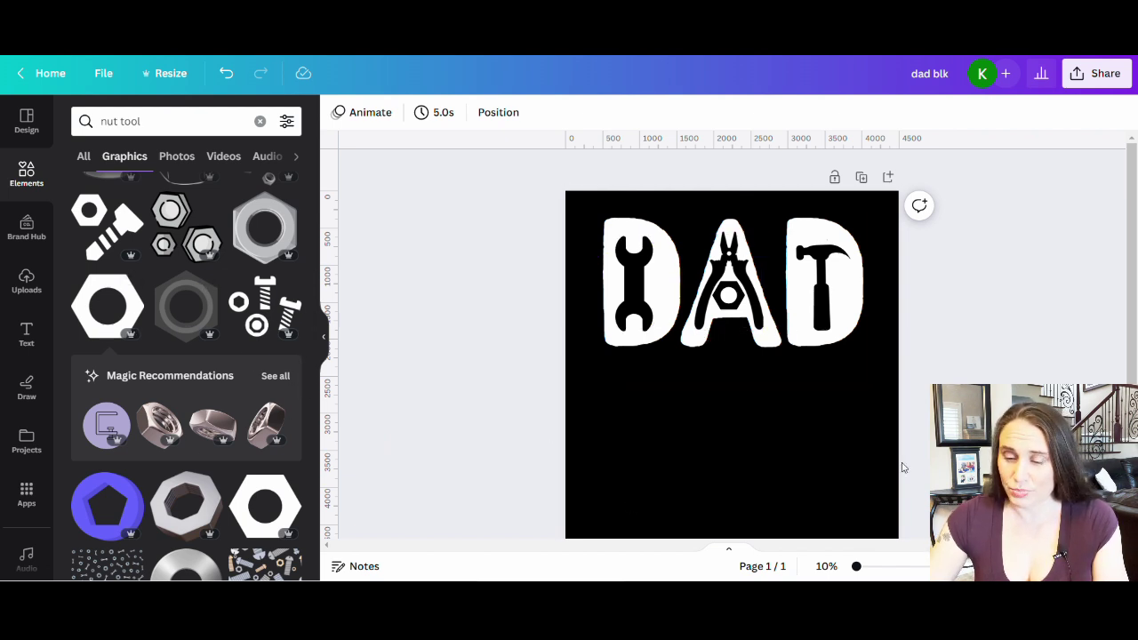
Step: Add a second page below the DAD design and set its background to dark grey
scroll(790, 316, "down", 3)
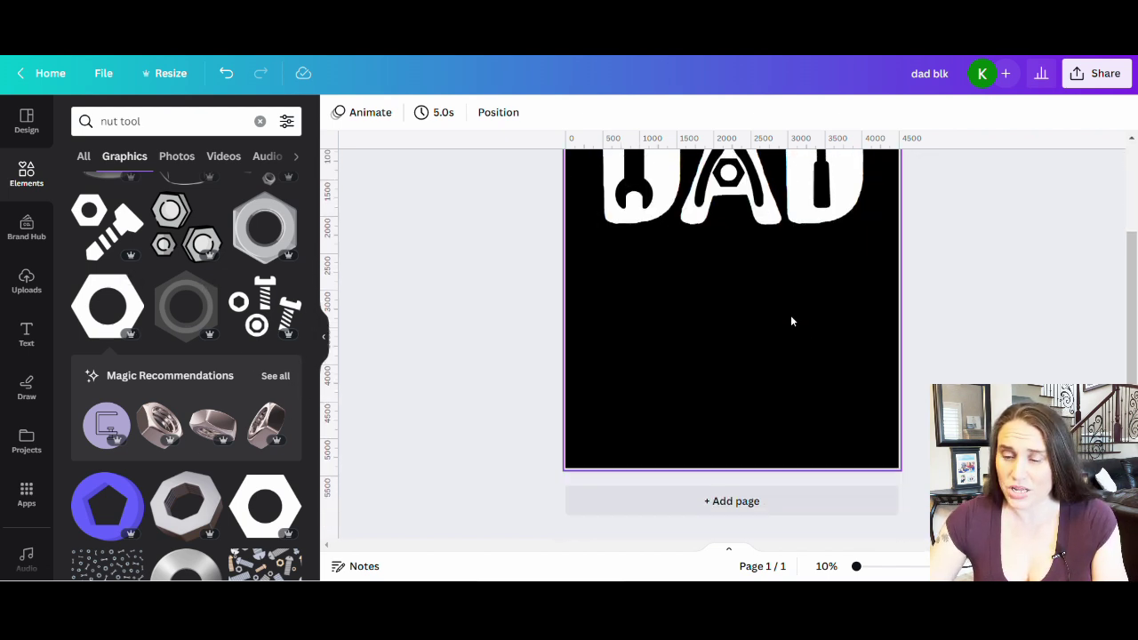
left_click(742, 498)
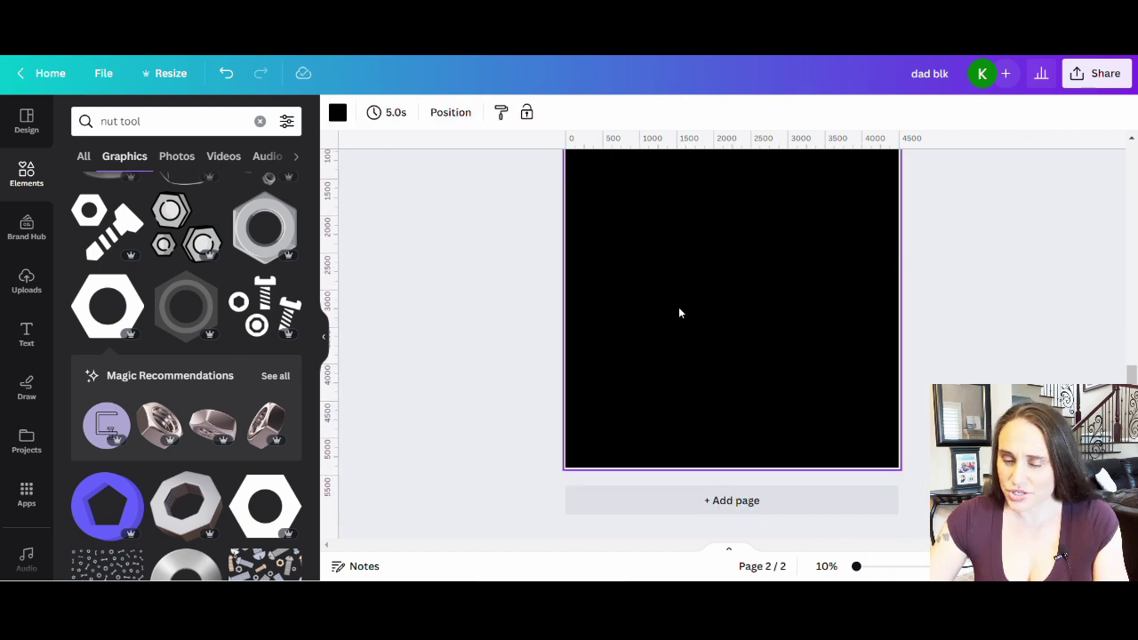
left_click(338, 112)
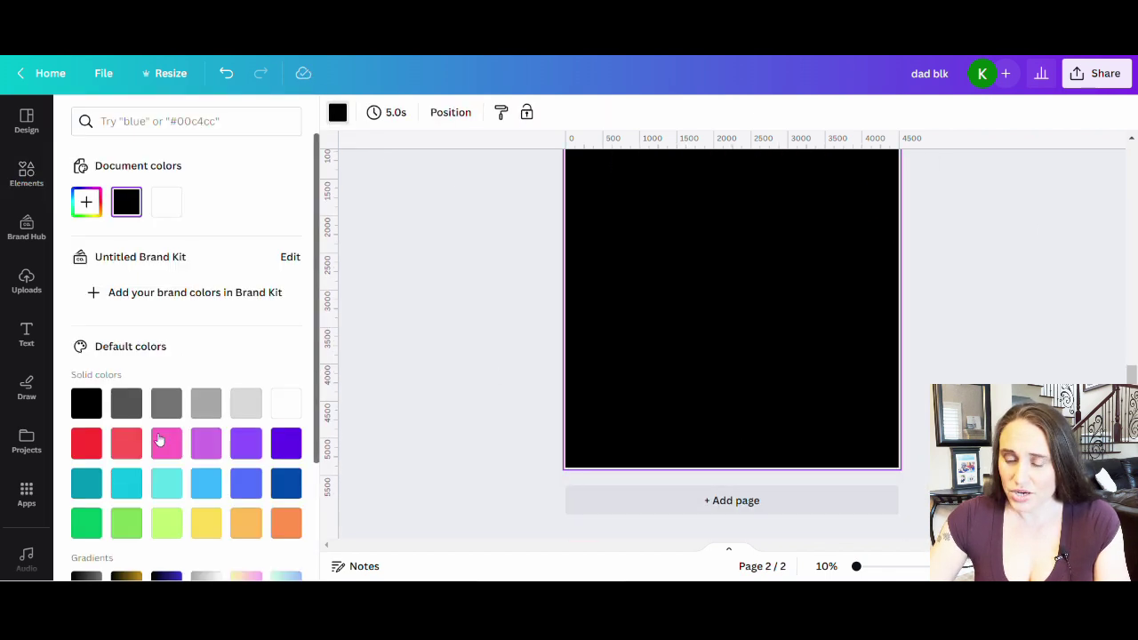
left_click(127, 401)
left_click(697, 420)
scroll(702, 418, "up", 4)
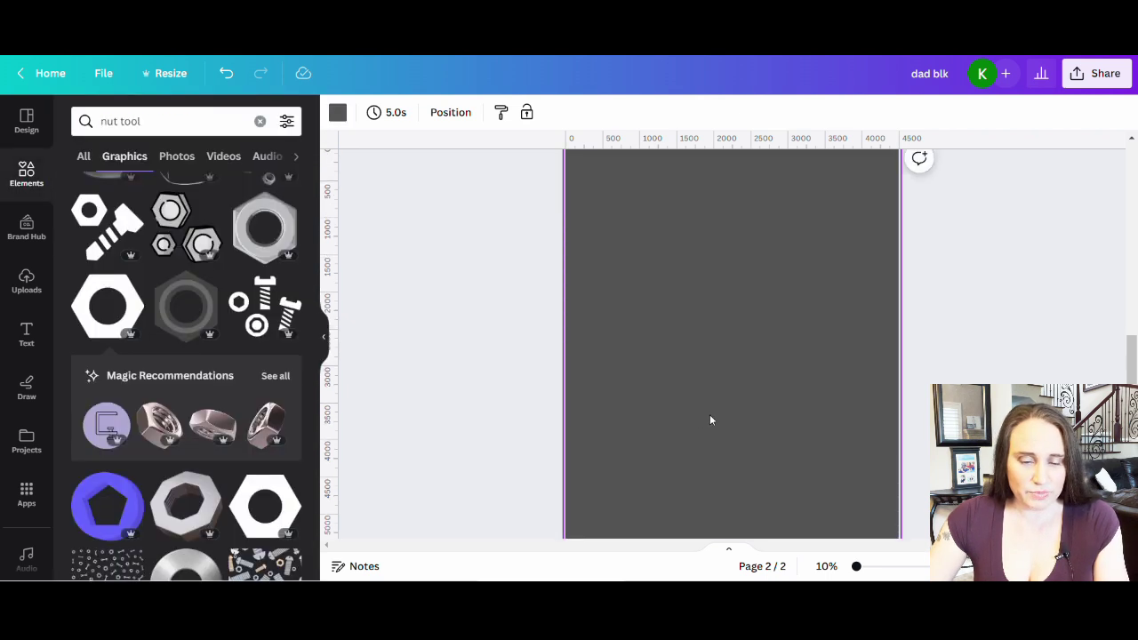
scroll(720, 421, "down", 1)
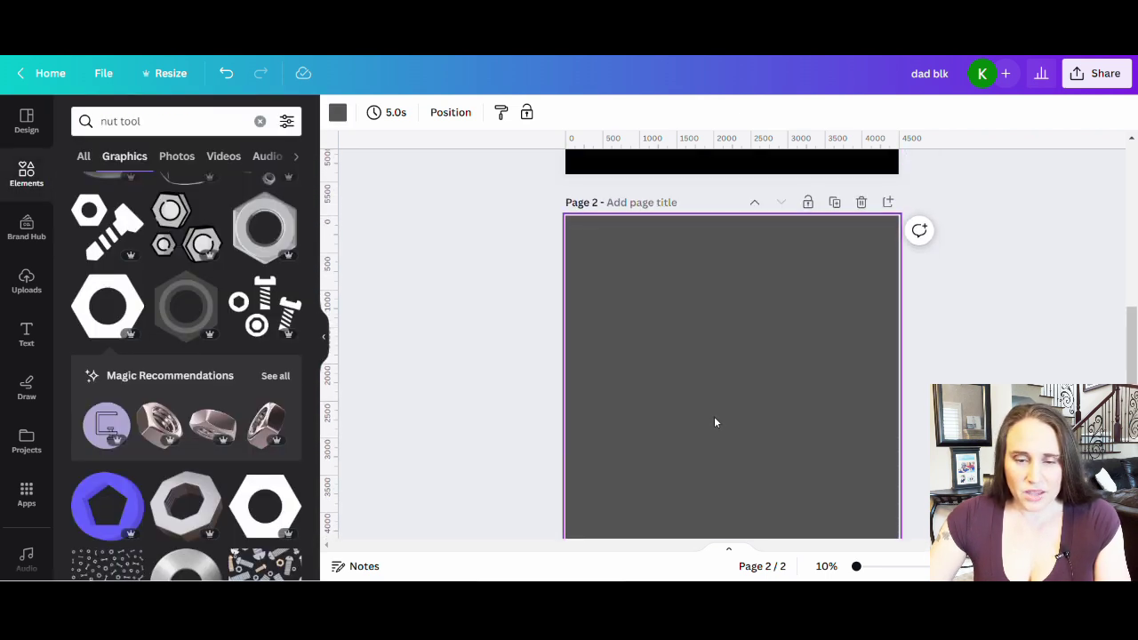
Step: Upload the exported DAD PNG, place it on page 2 and position it near the middle of the grey page
left_click(26, 280)
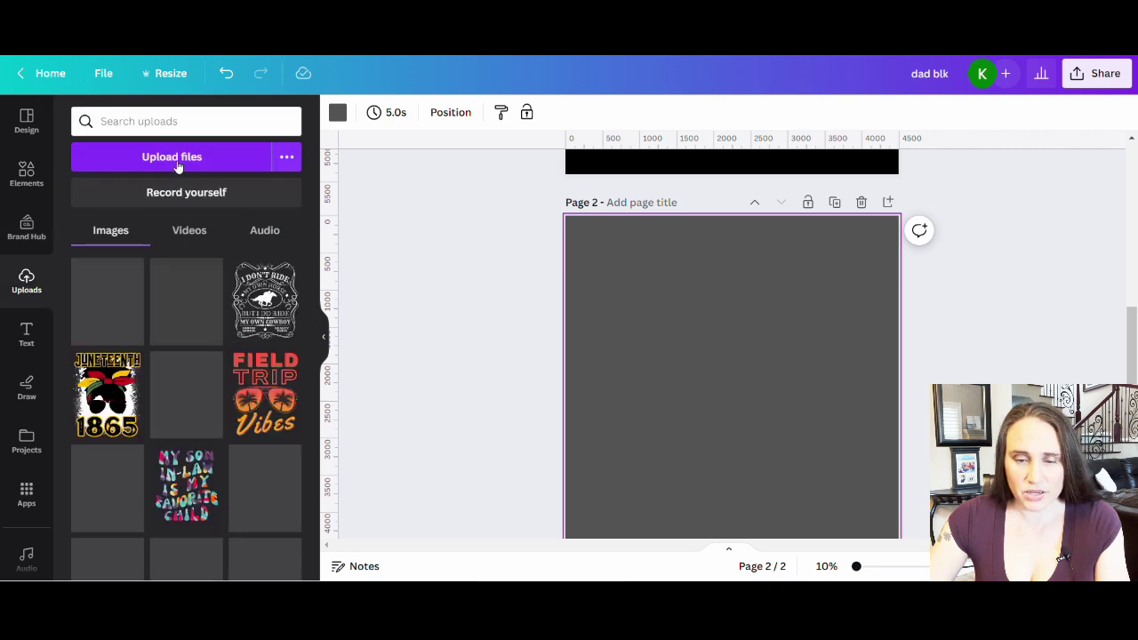
left_click(176, 157)
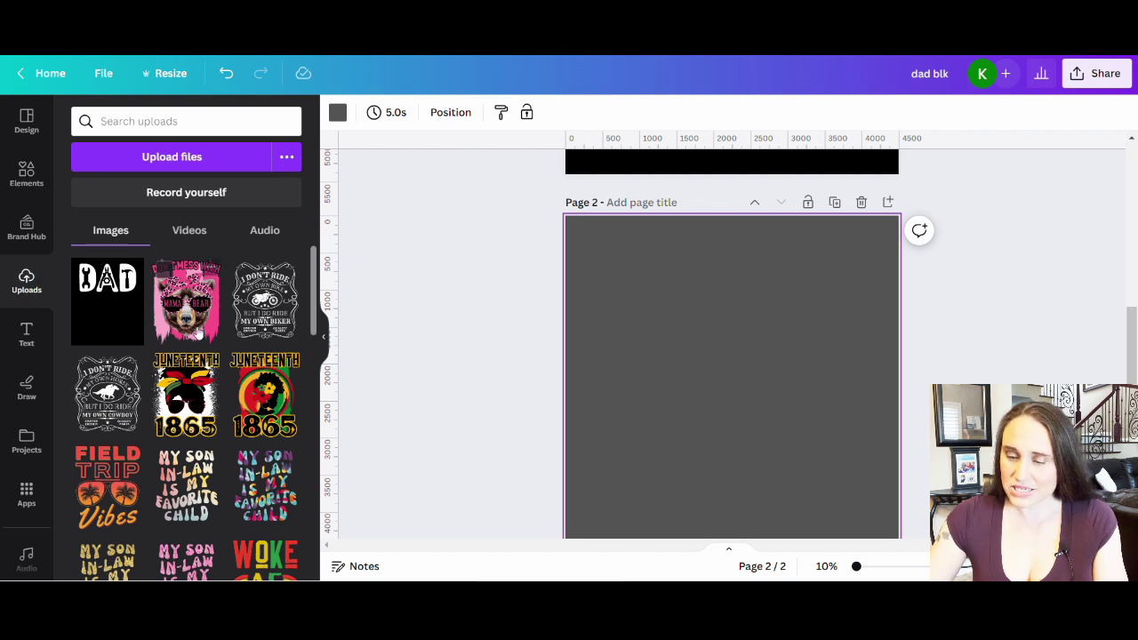
left_click(118, 322)
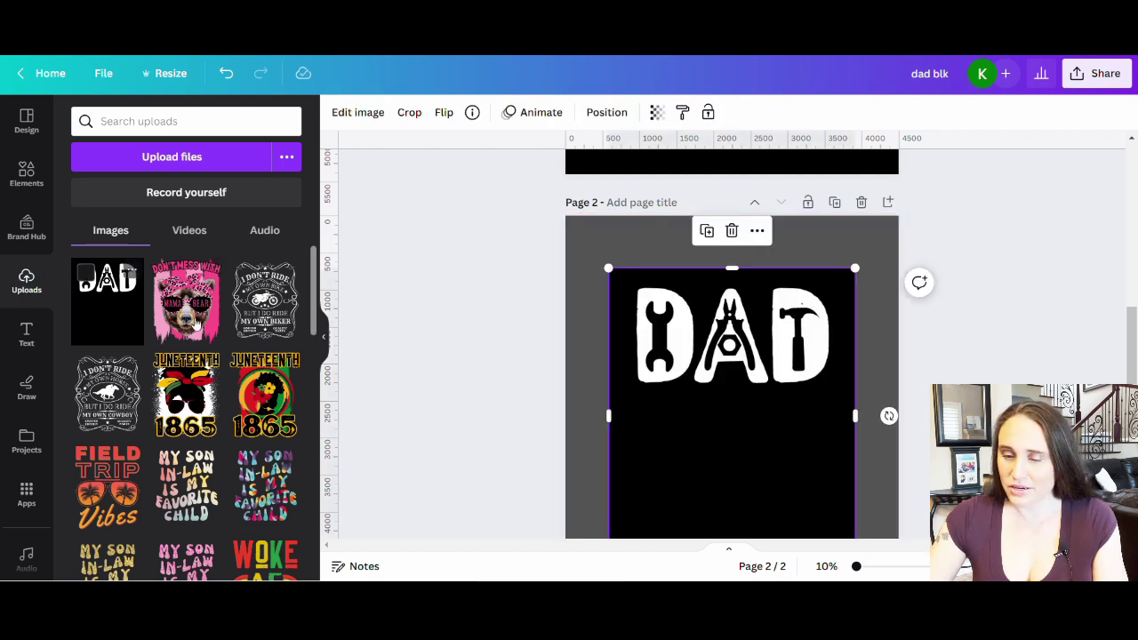
left_click(325, 345)
scroll(826, 326, "down", 1)
left_click_drag(663, 407, 673, 384)
left_click_drag(589, 286, 608, 326)
left_click_drag(614, 388, 626, 374)
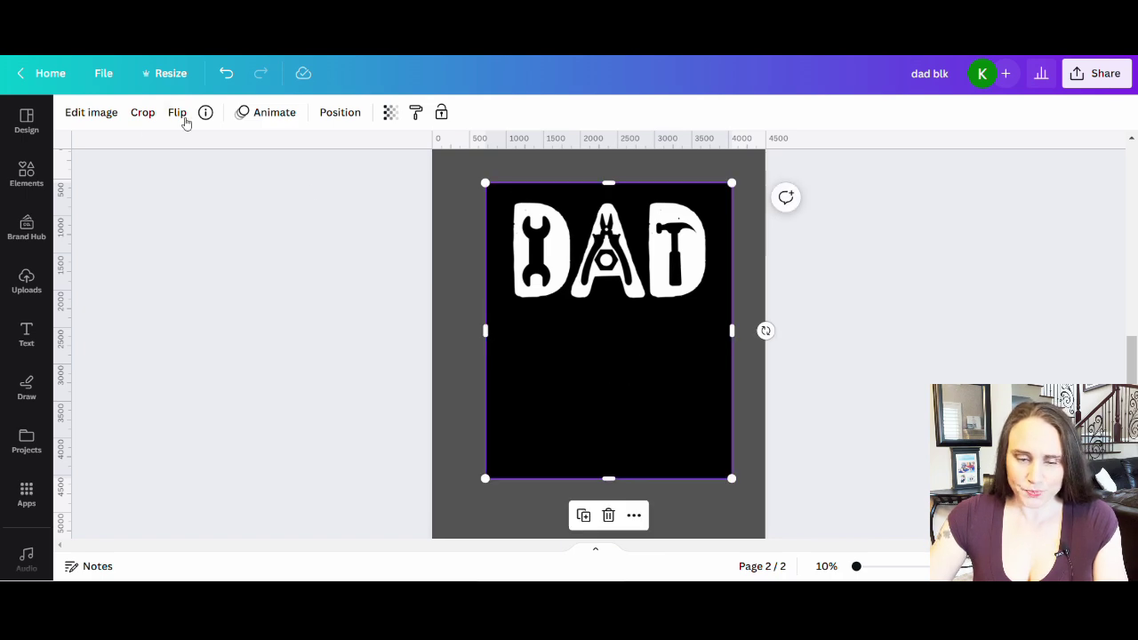
Step: Remove the black background from the DAD image on page 2 with Background Remover and apply the result
left_click(87, 112)
scroll(177, 287, "down", 3)
scroll(173, 320, "up", 10)
scroll(201, 291, "up", 5)
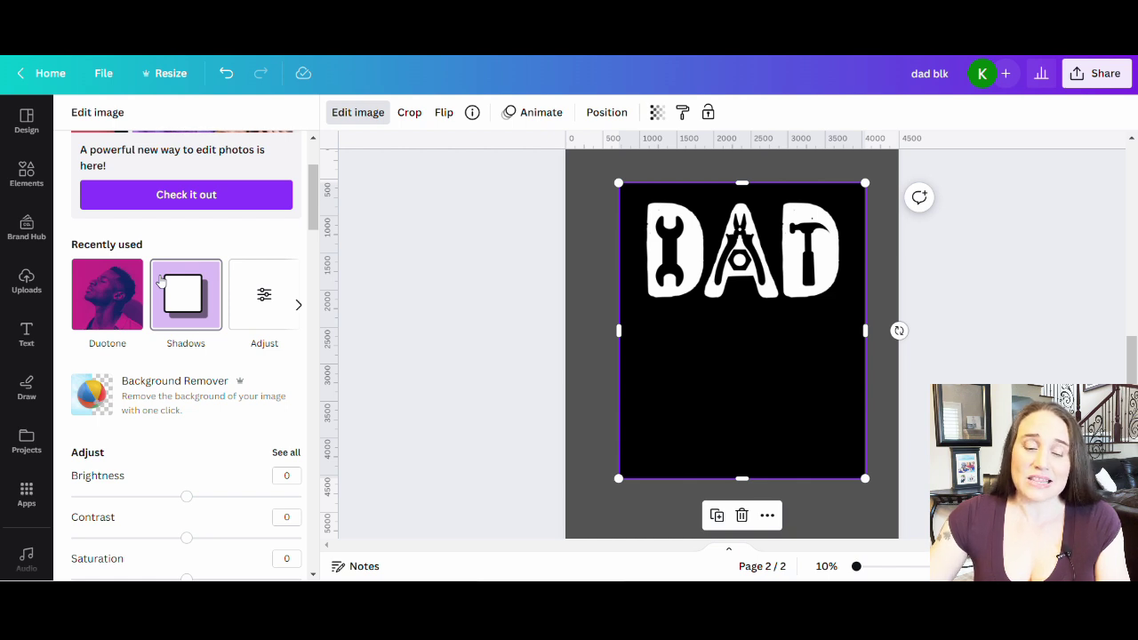
scroll(133, 276, "down", 1)
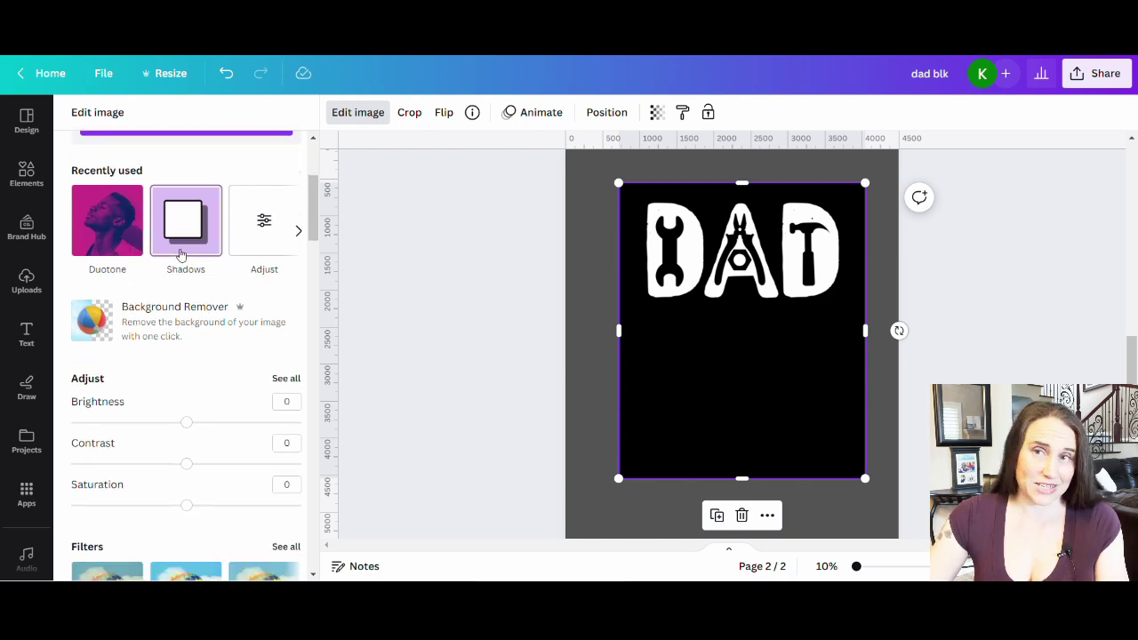
scroll(184, 267, "down", 2)
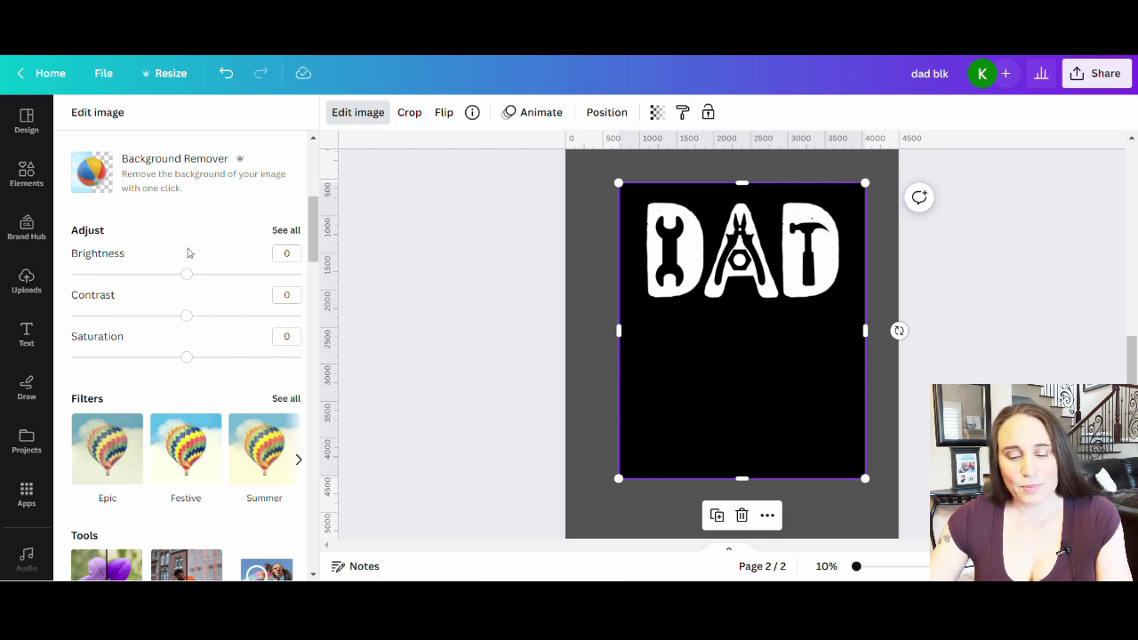
scroll(187, 254, "up", 3)
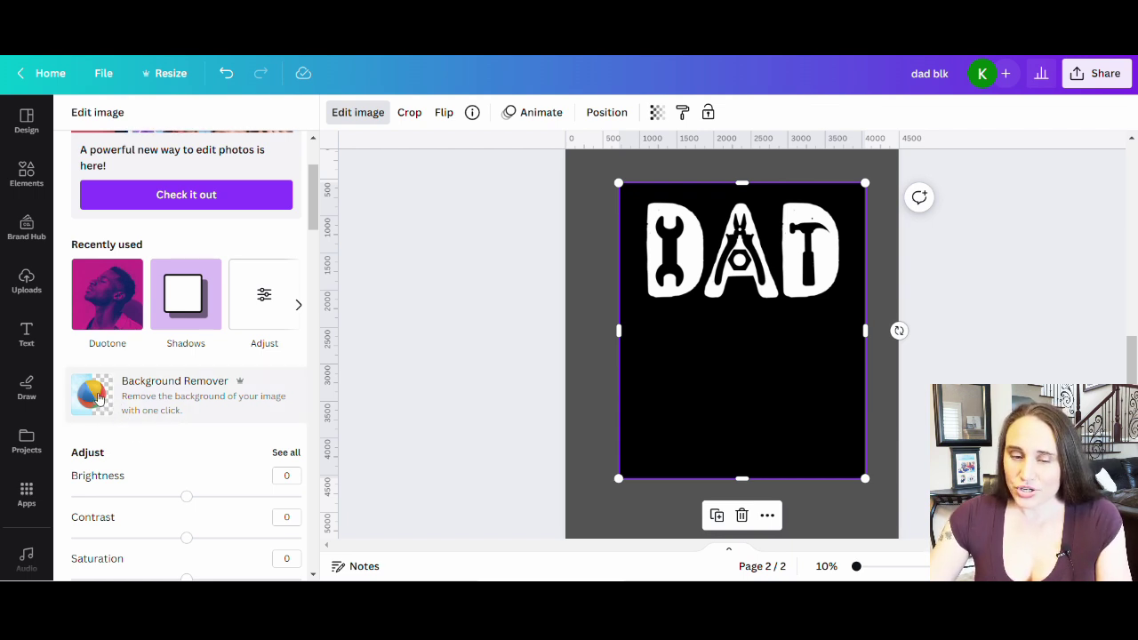
left_click(108, 399)
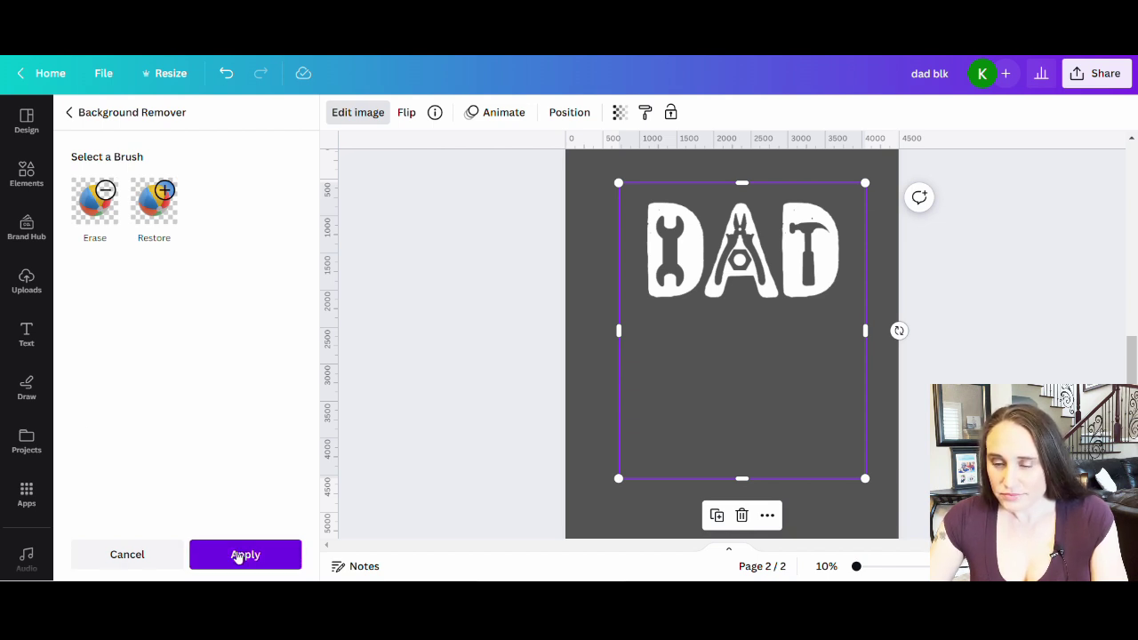
left_click(238, 555)
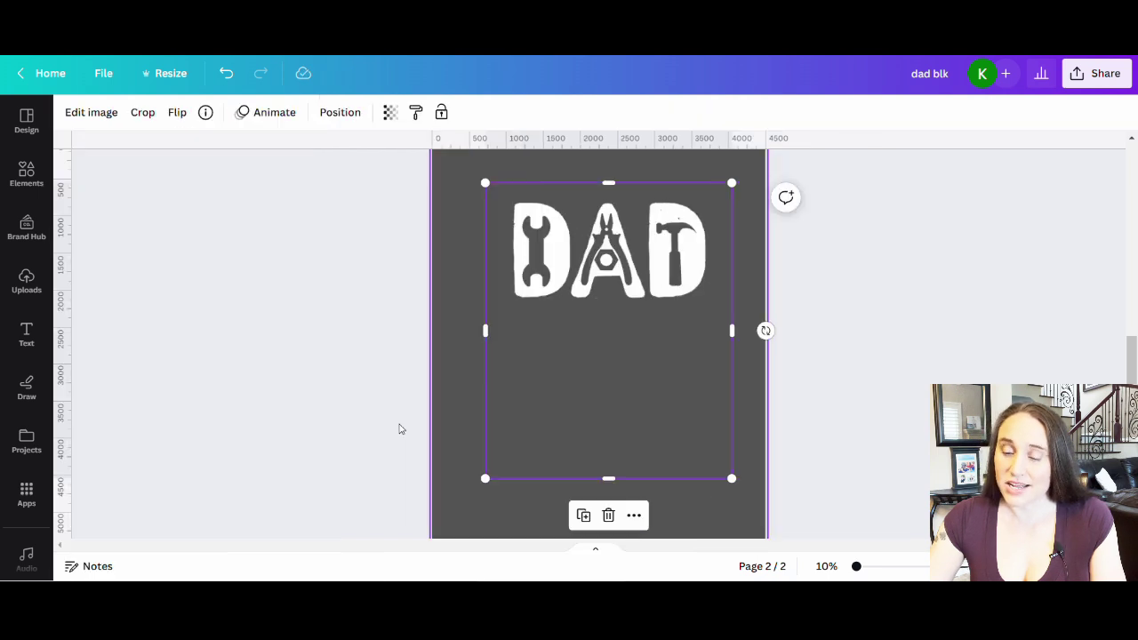
left_click(291, 424)
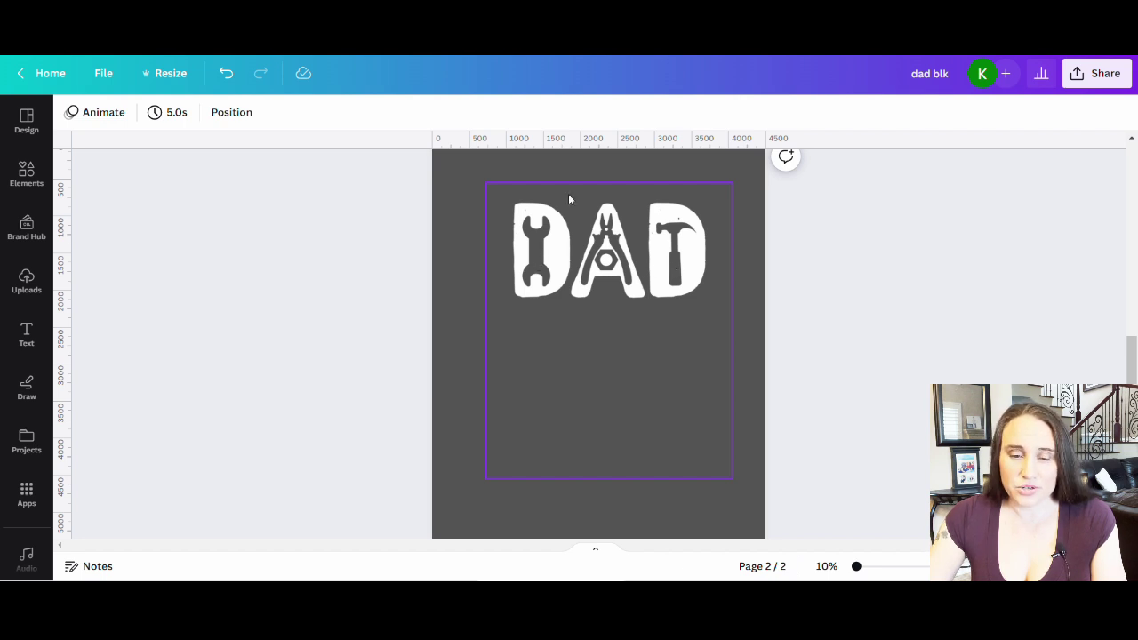
Step: Test light and dark purple backgrounds behind the cut-out DAD lettering on page 2, and set the page to black
left_click(456, 373)
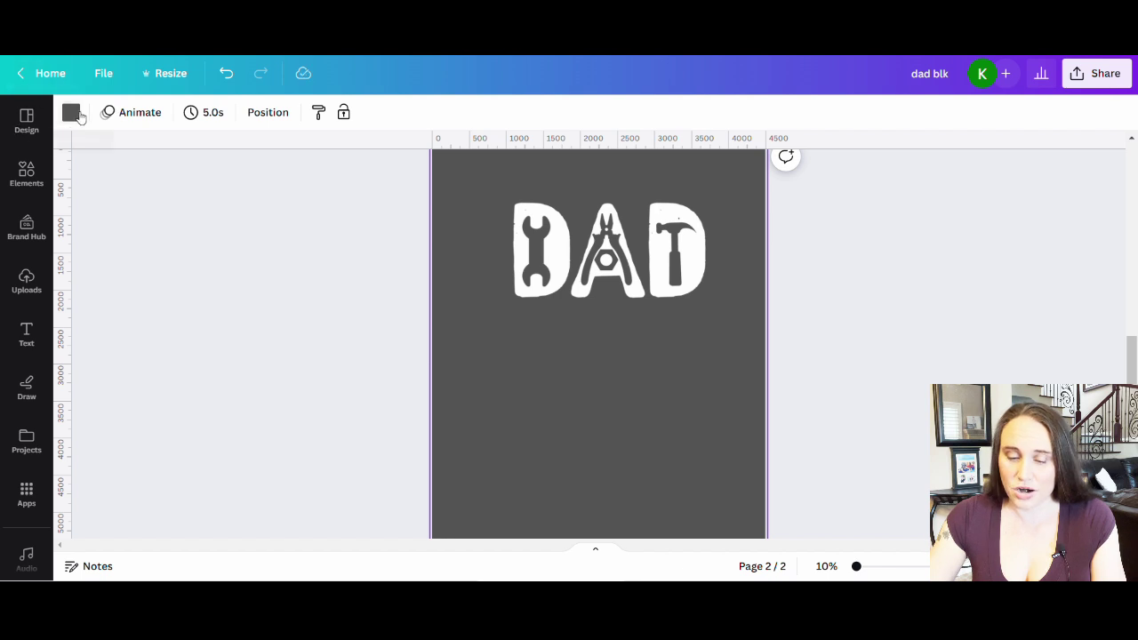
left_click(73, 113)
left_click(96, 538)
left_click(246, 534)
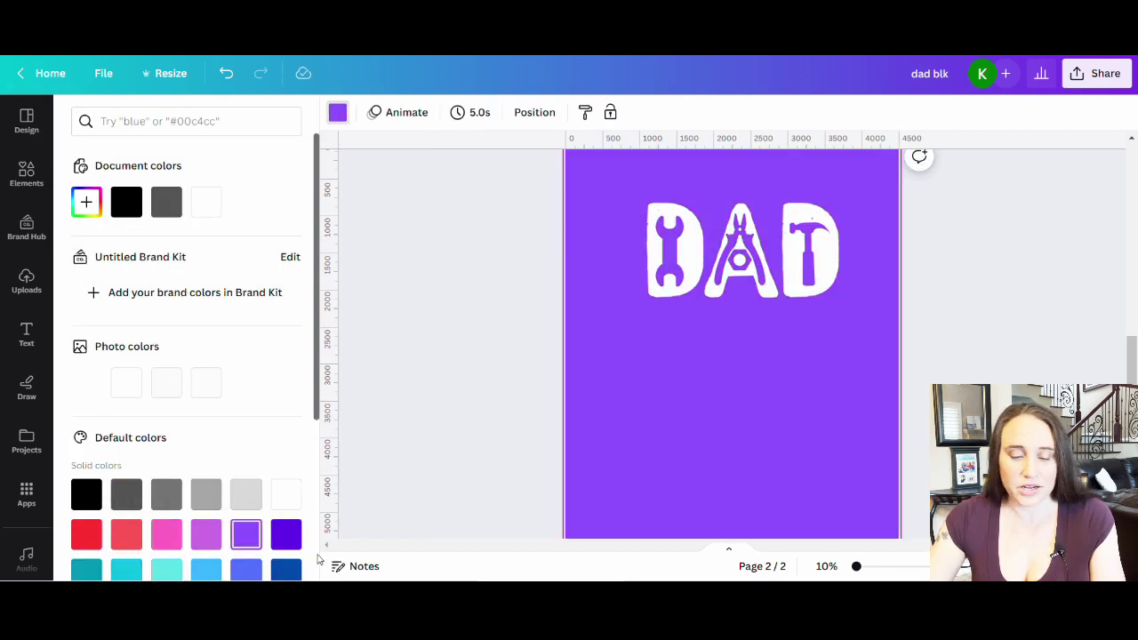
left_click(288, 544)
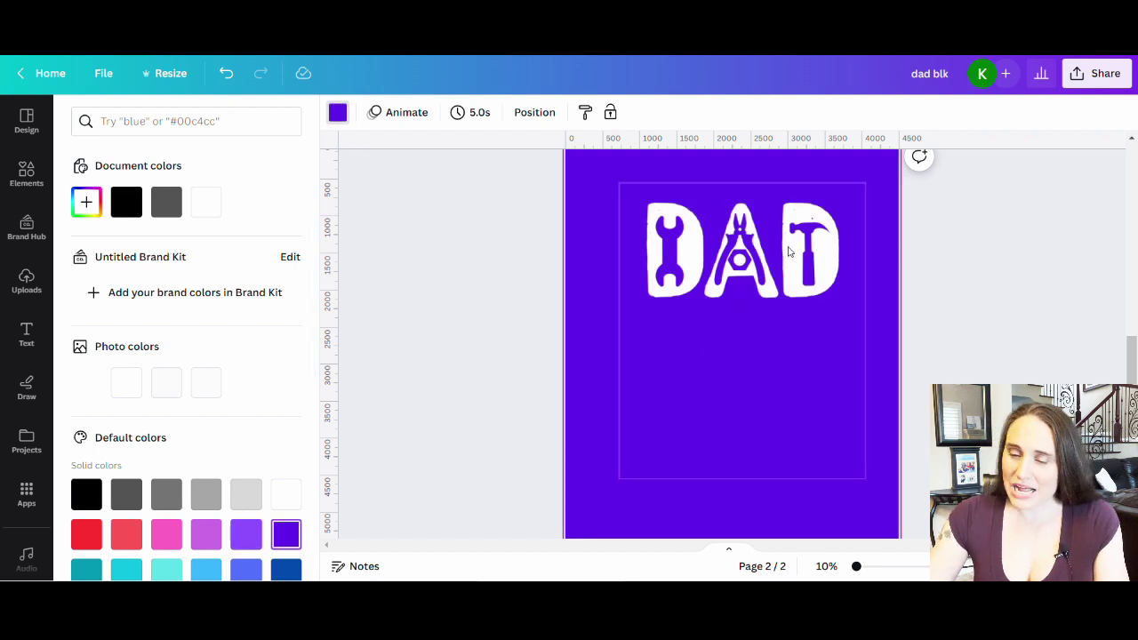
left_click(88, 496)
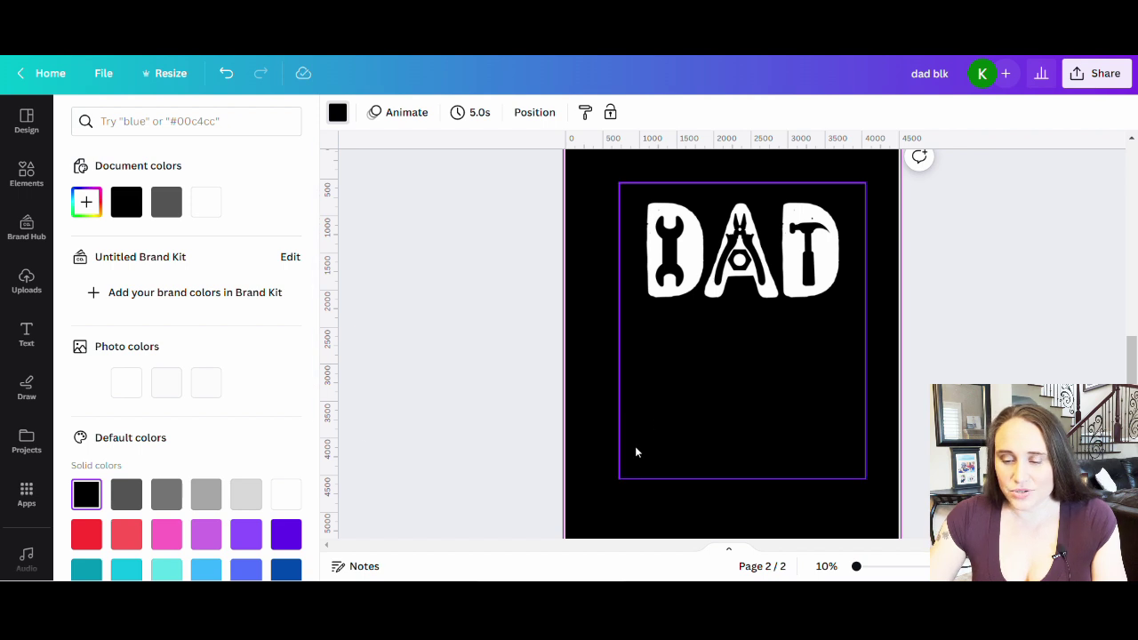
Step: Crop away the empty lower part of the DAD image so its frame ends just below the lettering
left_click(704, 356)
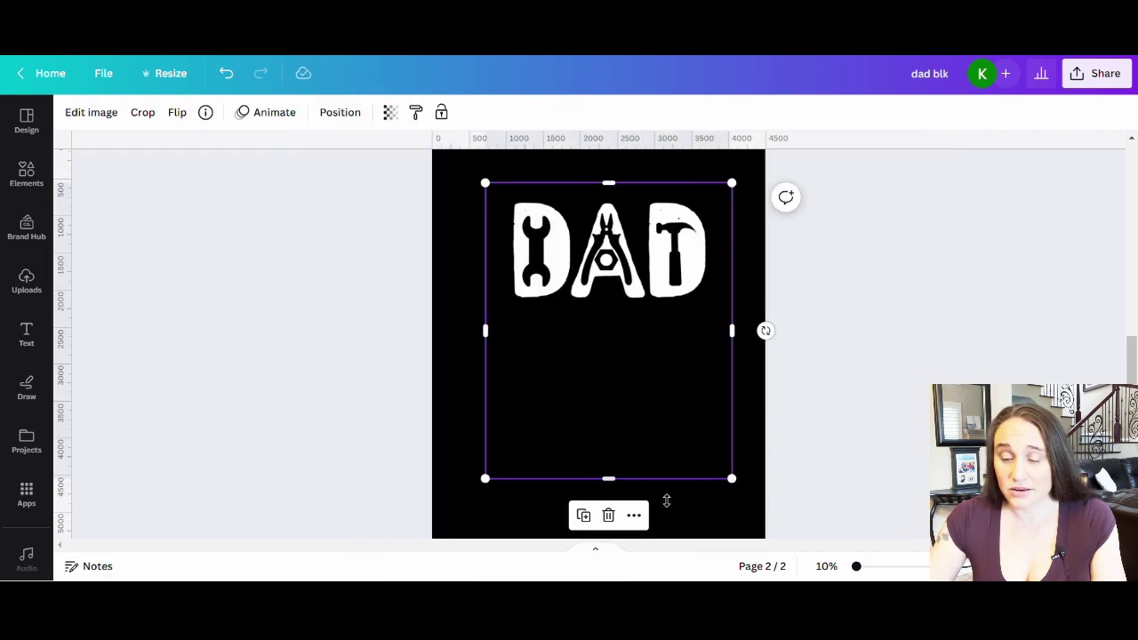
left_click_drag(626, 491, 638, 331)
left_click(658, 438)
scroll(658, 438, "up", 2)
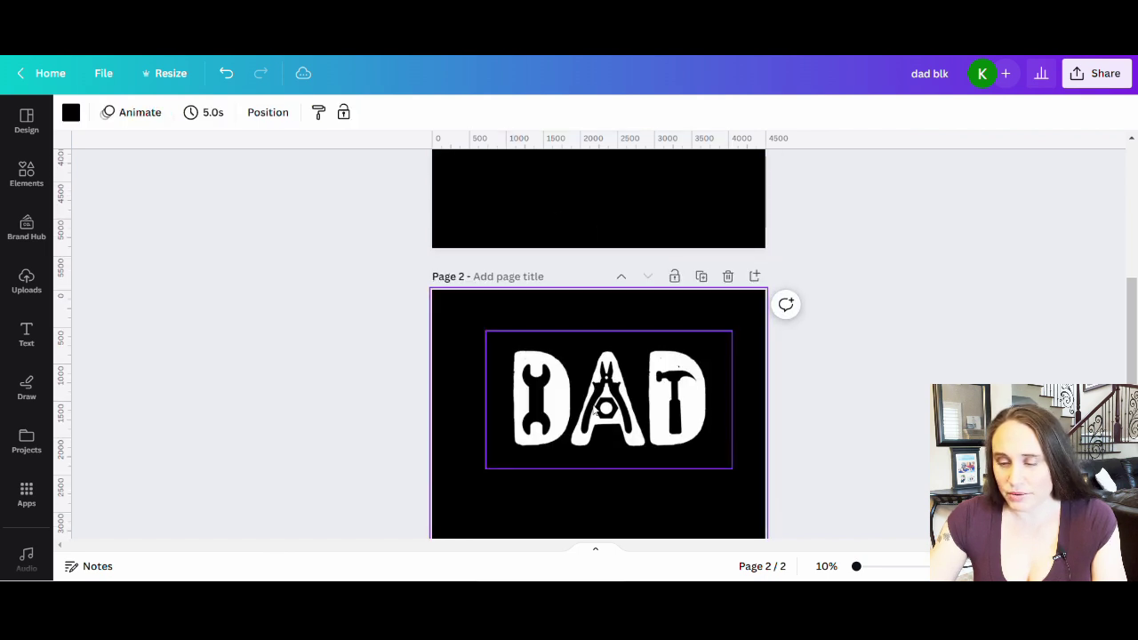
Step: Move the cropped DAD image to the page's upper-left corner and enlarge it to span the full page width
left_click(558, 384)
left_click_drag(558, 384, 546, 367)
left_click_drag(679, 431, 757, 505)
left_click(698, 484)
scroll(699, 483, "down", 1)
left_click(684, 453)
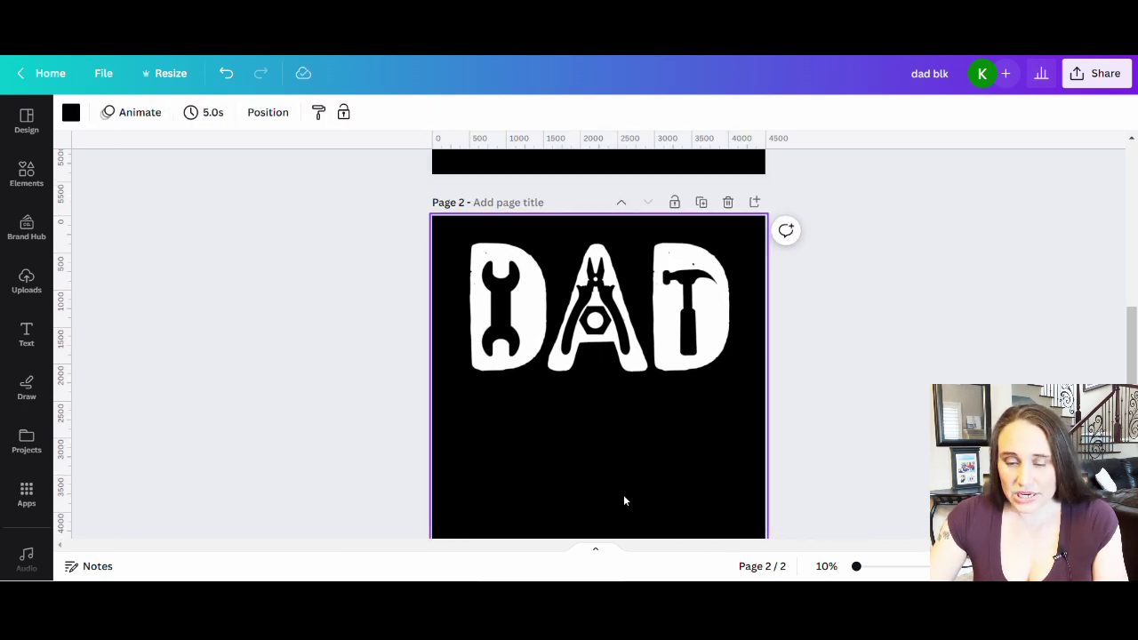
Step: Enlarge the DAD image slightly beyond both page edges and move it up a little, keeping the lettering centred
left_click(504, 374)
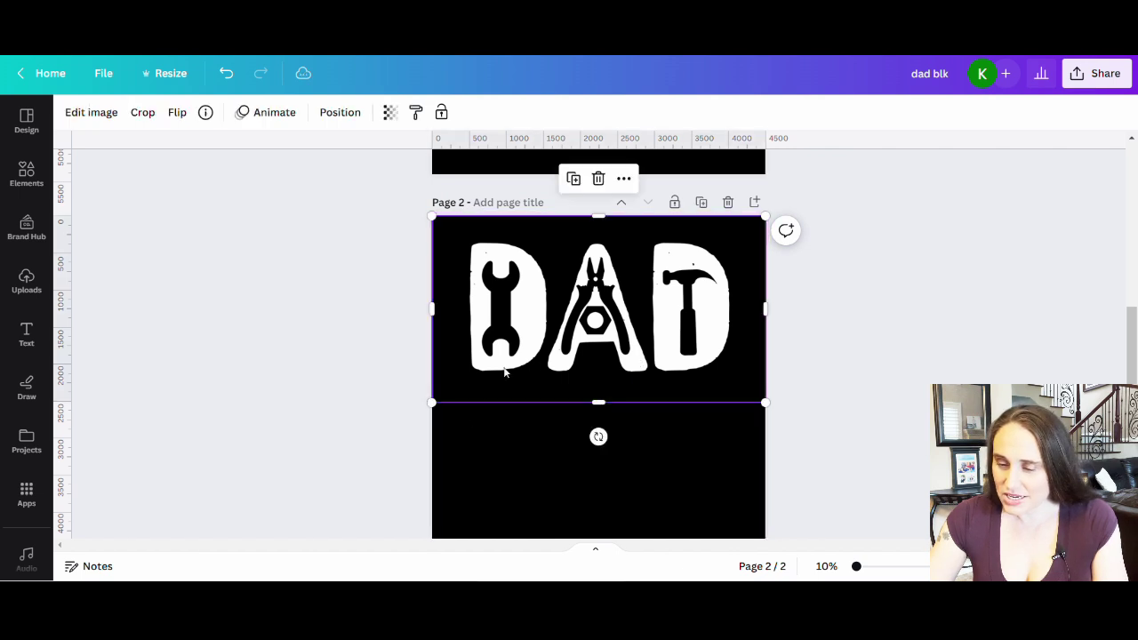
left_click_drag(433, 405, 421, 409)
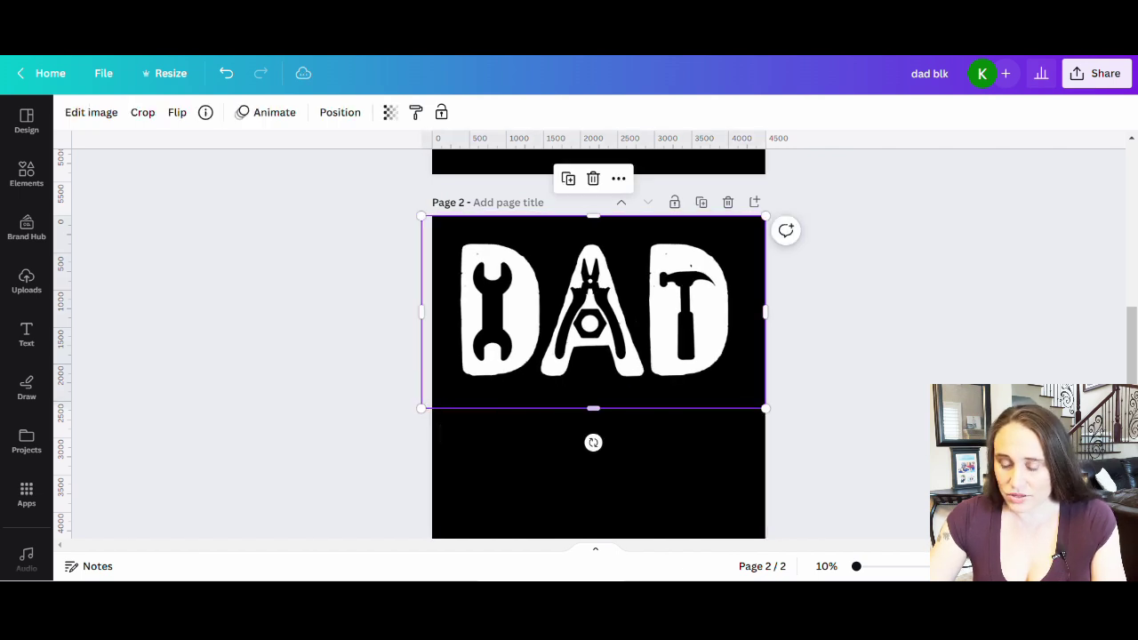
left_click_drag(775, 418, 784, 430)
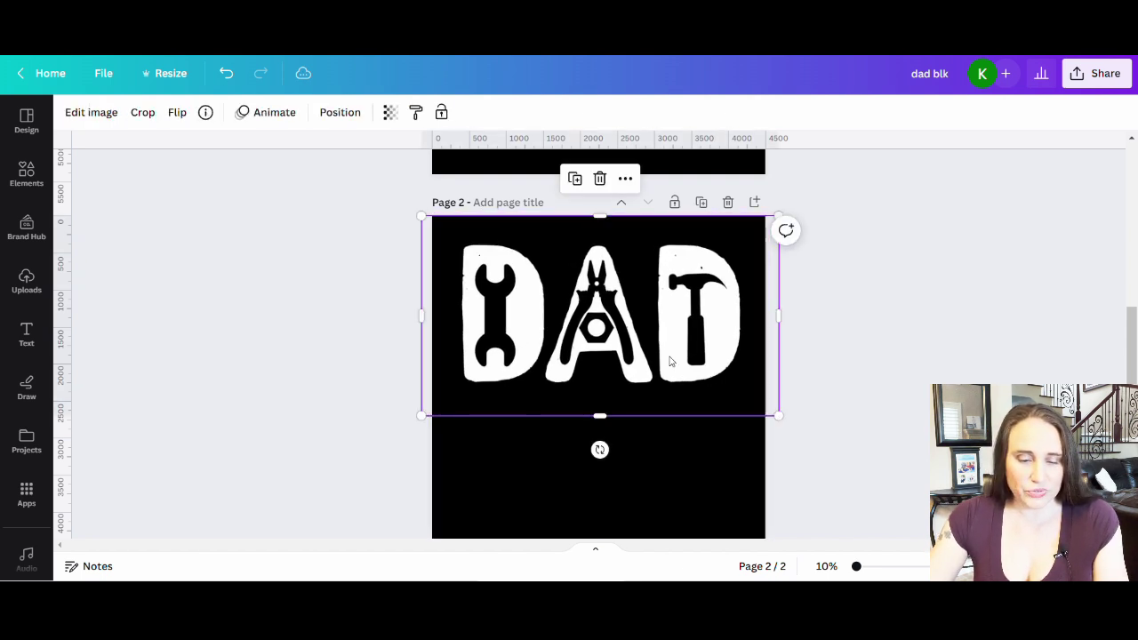
left_click_drag(675, 361, 674, 350)
left_click(711, 516)
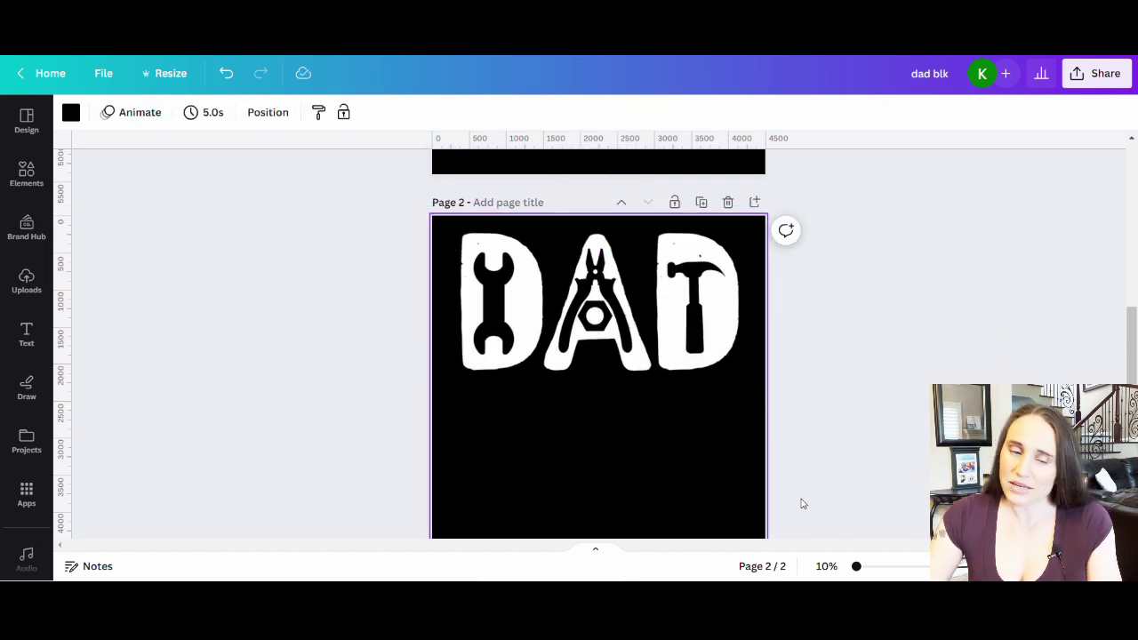
Step: Search the graphics library for "ruler" and browse the results for a white ruler that suits the DAD lettering
left_click(26, 174)
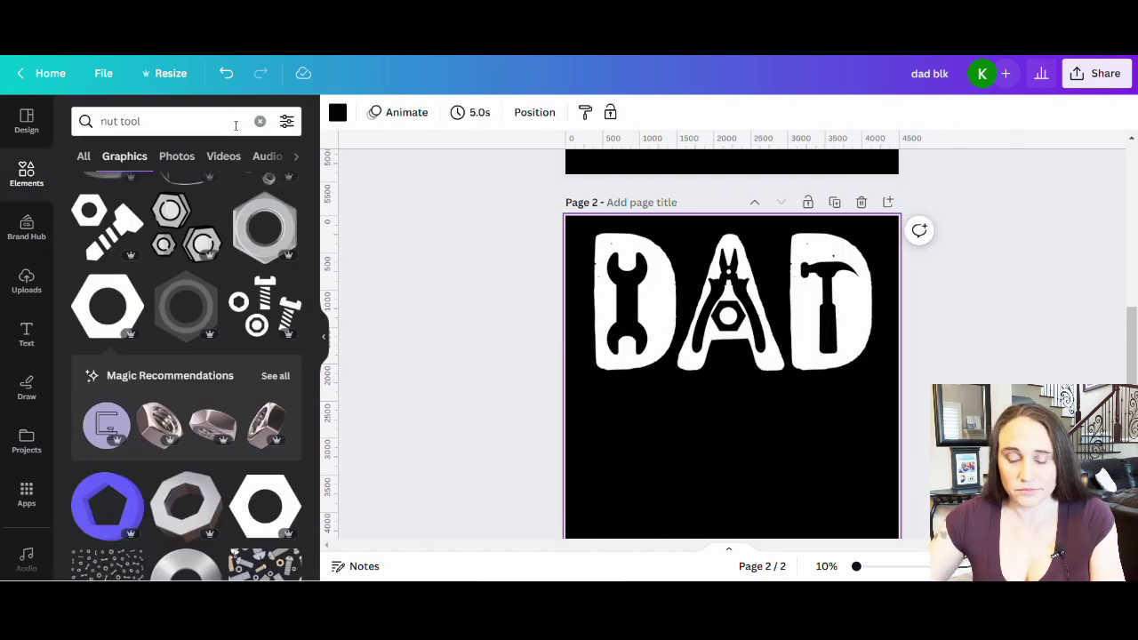
key("BackSpace")
type("ruler")
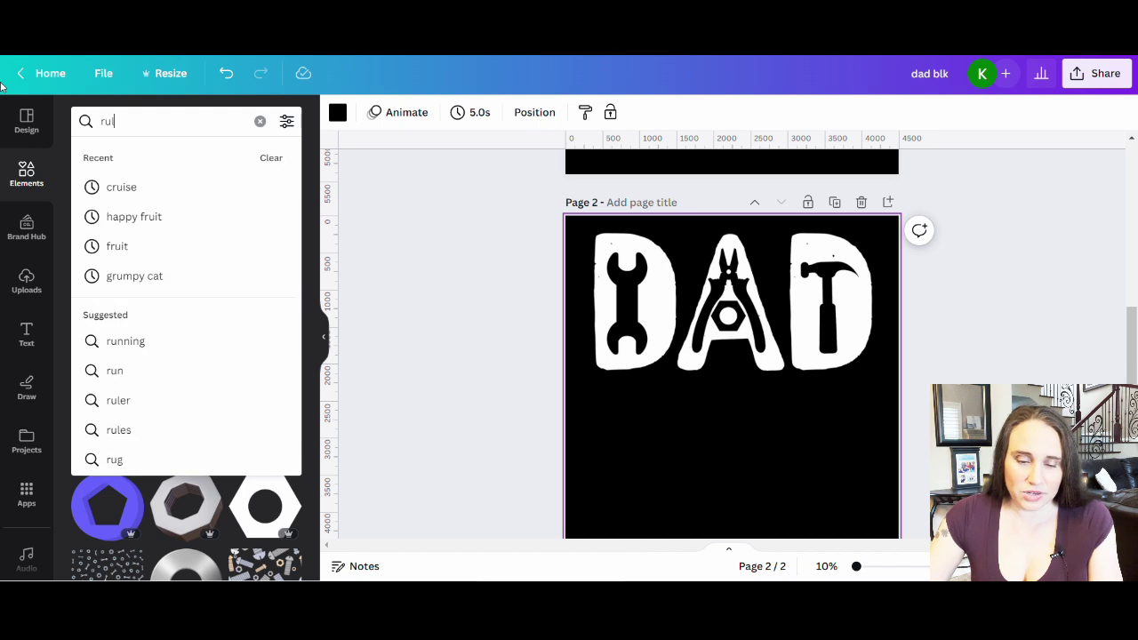
key("Return")
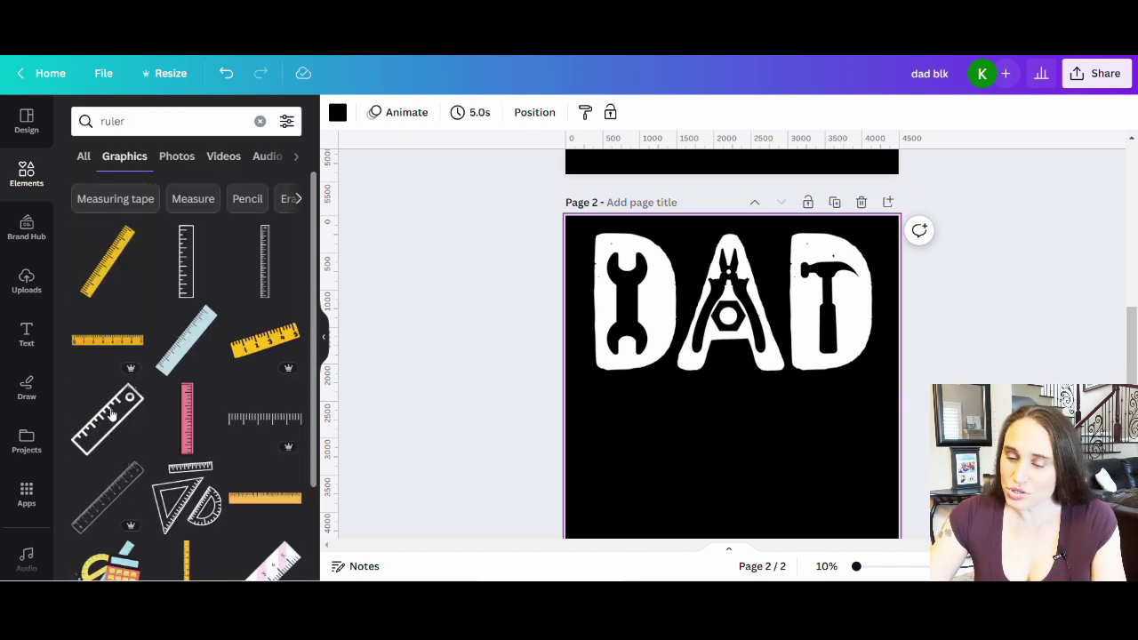
scroll(119, 373, "down", 2)
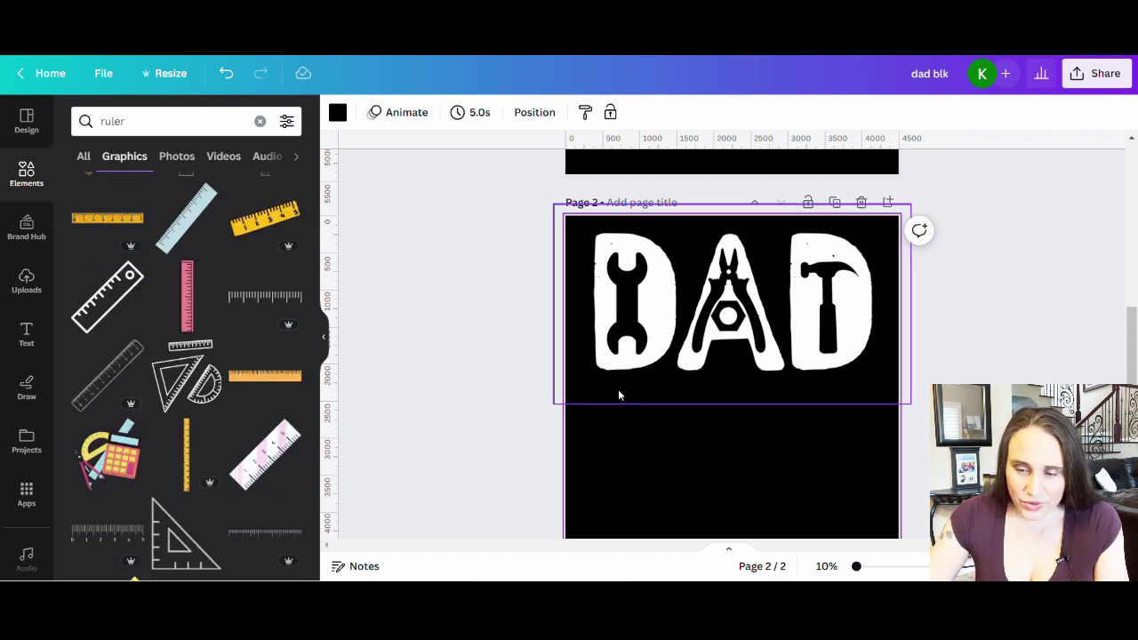
scroll(133, 391, "down", 1)
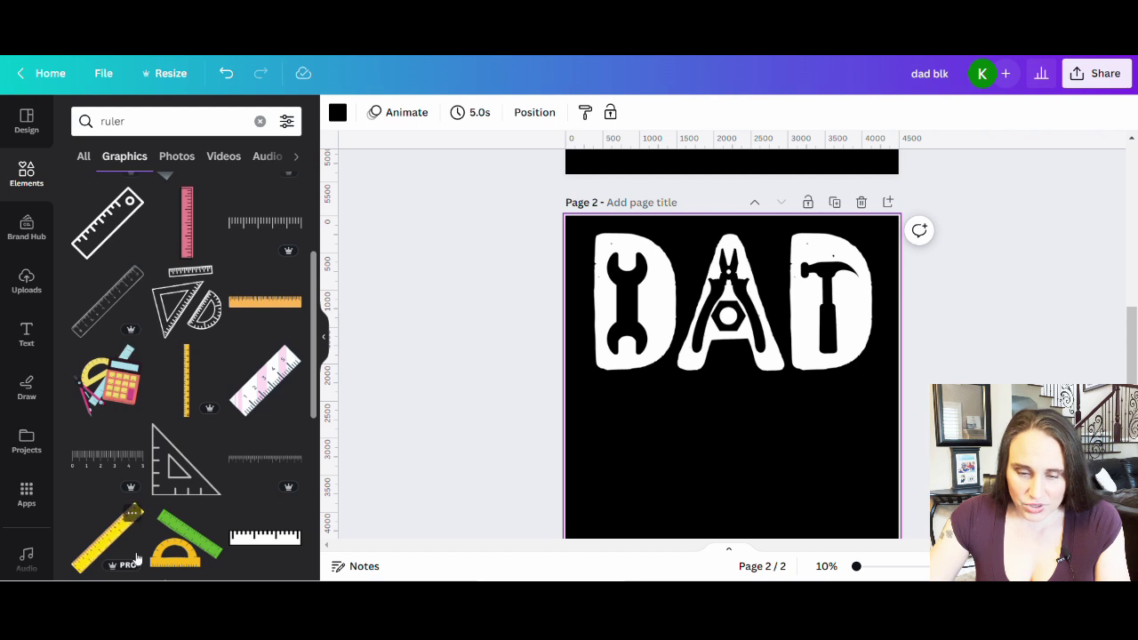
scroll(129, 355, "down", 2)
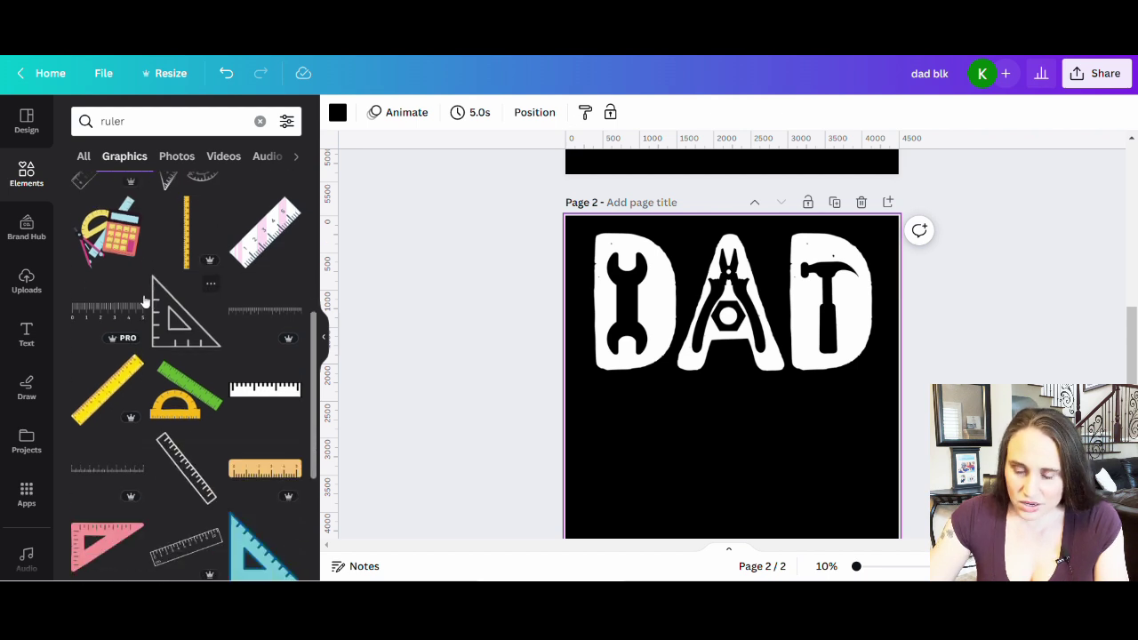
scroll(101, 269, "down", 2)
scroll(105, 275, "down", 1)
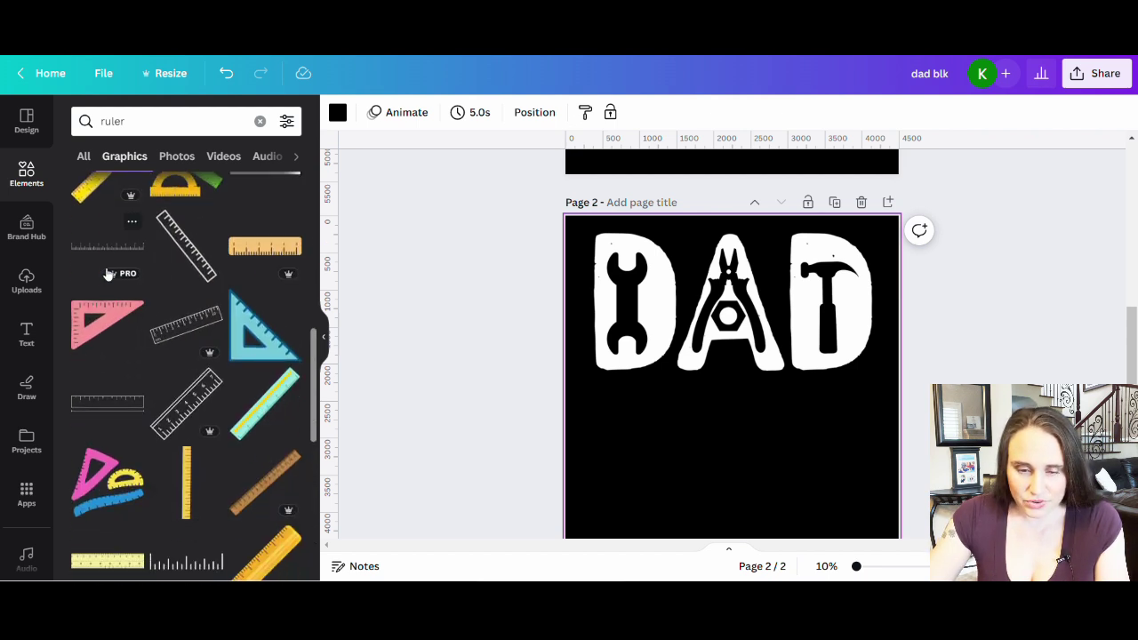
scroll(195, 265, "down", 5)
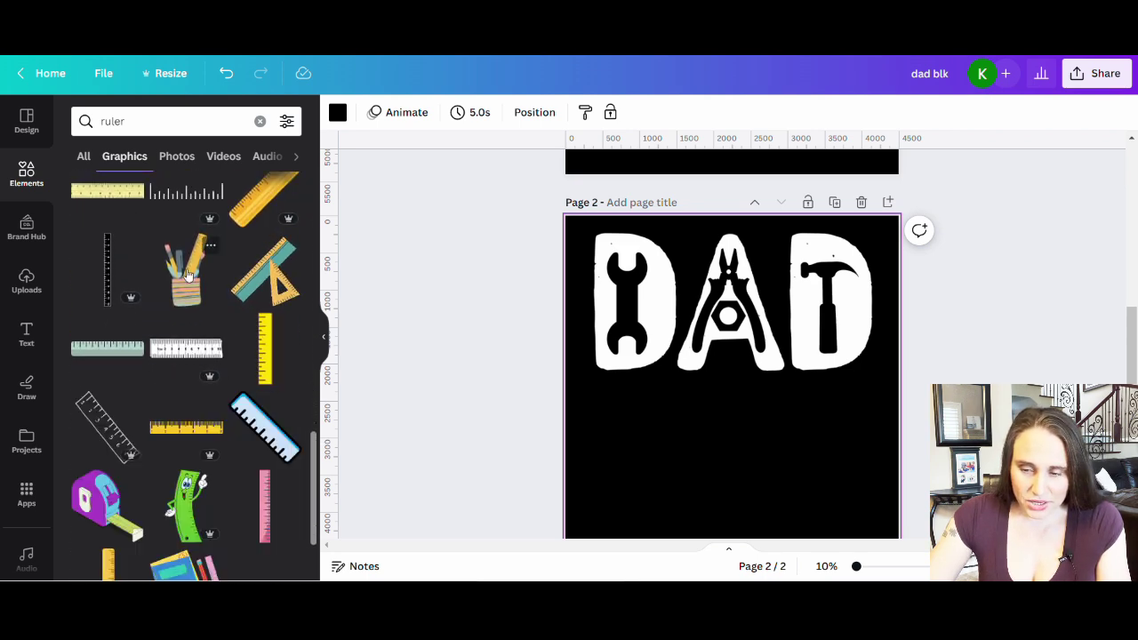
scroll(187, 285, "down", 4)
scroll(182, 295, "down", 4)
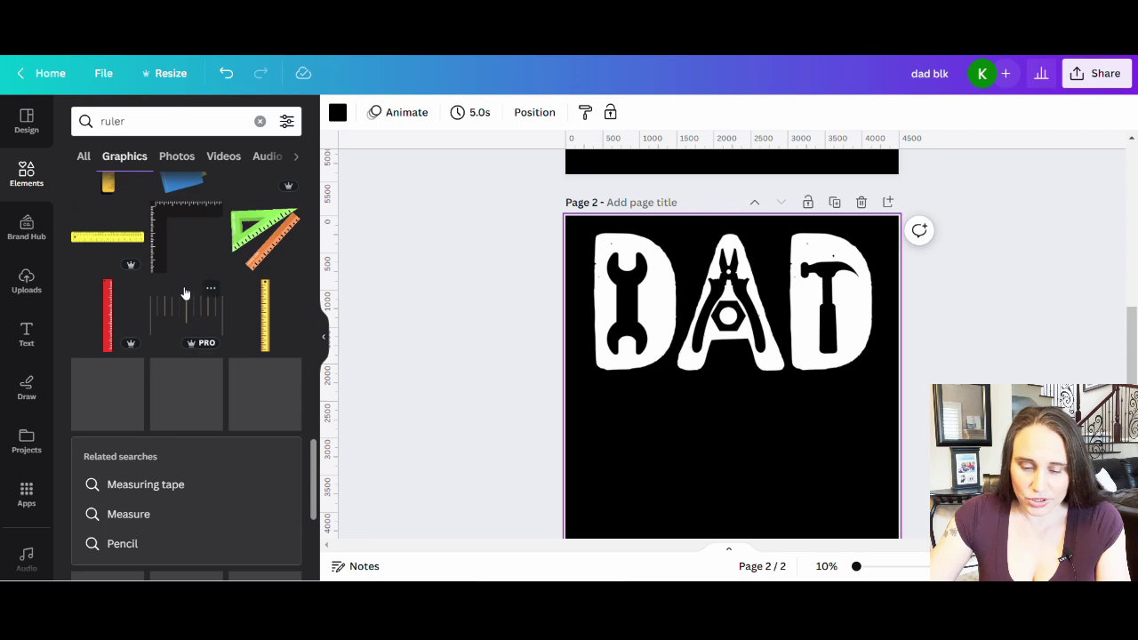
scroll(180, 289, "down", 2)
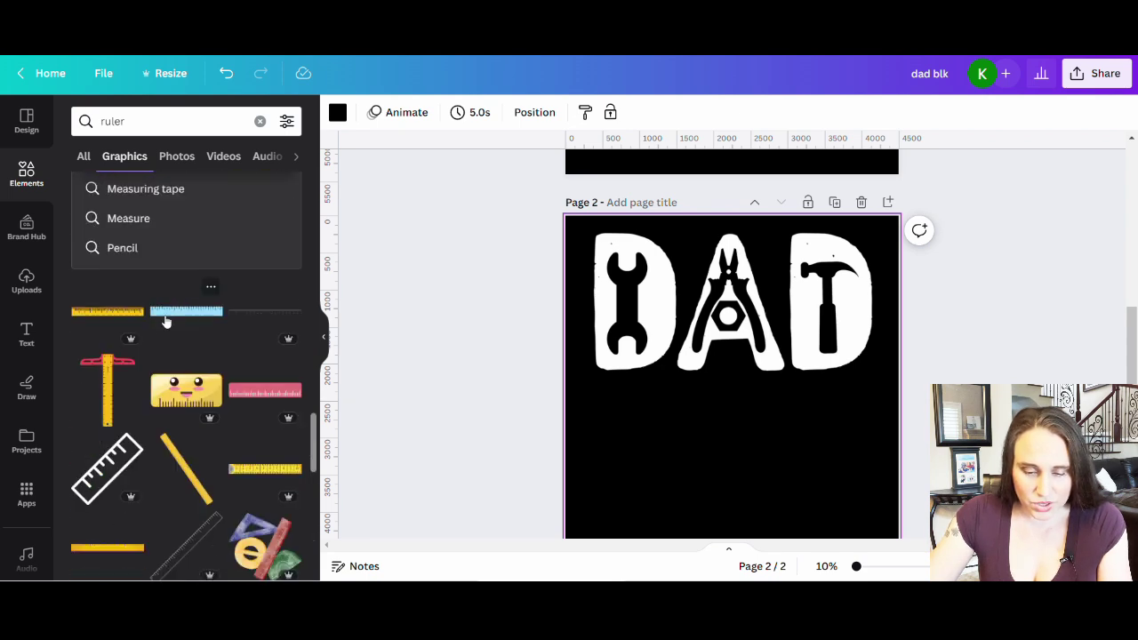
scroll(179, 289, "down", 3)
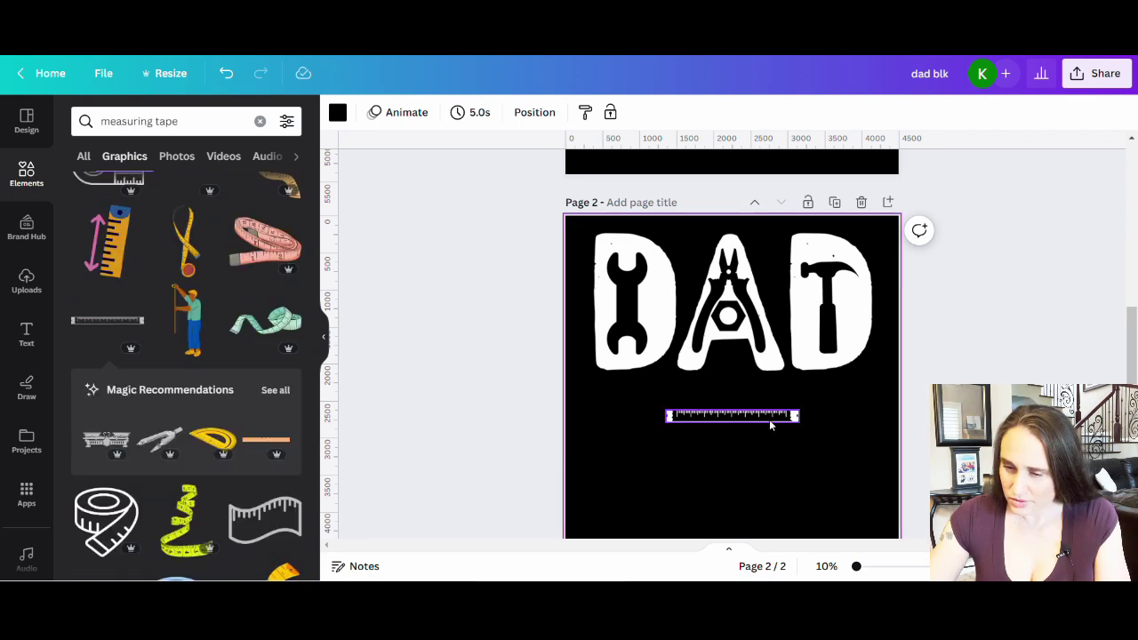
Step: Enlarge the white ruler below the DAD lettering until it spans nearly the full page width
left_click(769, 415)
left_click_drag(671, 426, 583, 432)
left_click_drag(802, 414, 905, 382)
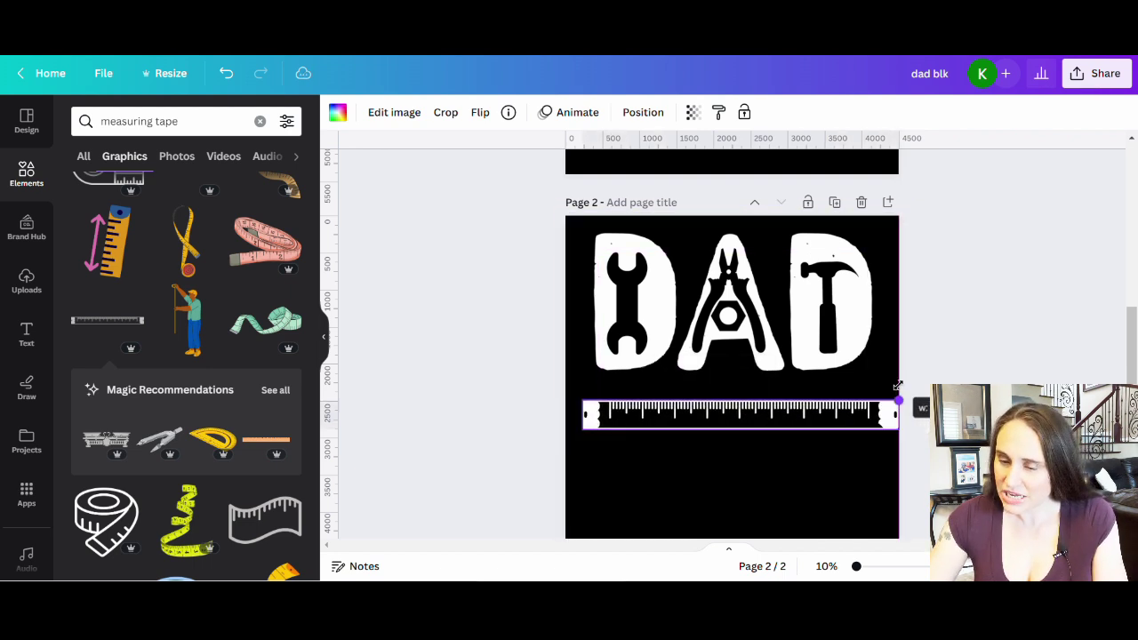
left_click(823, 516)
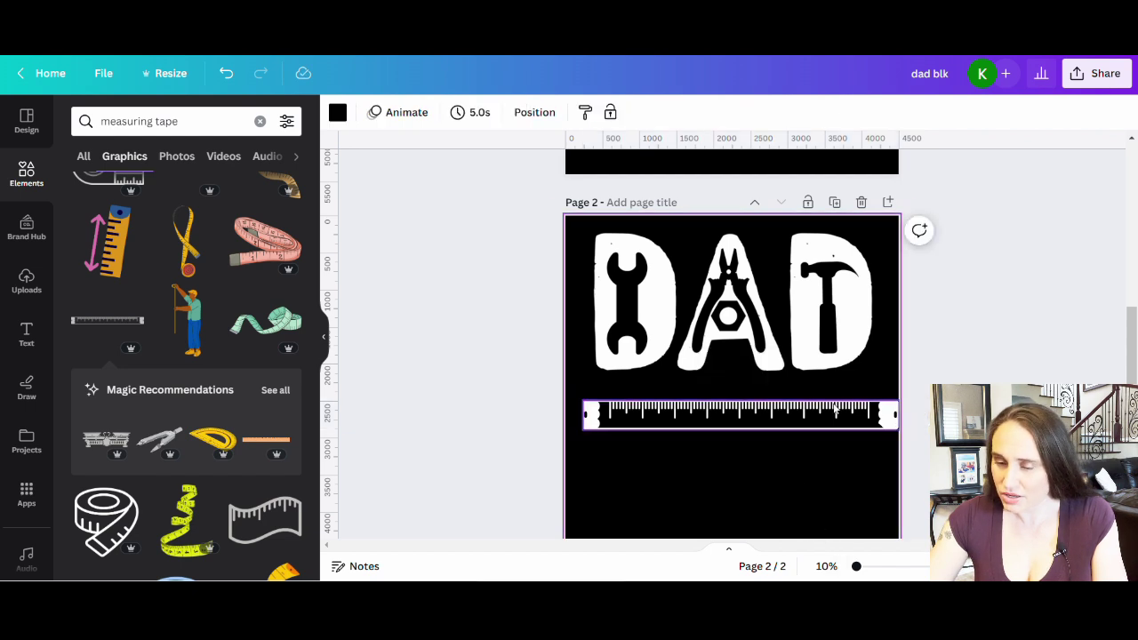
Step: Move the ruler up close beneath the DAD lettering and shrink it slightly to leave a margin on both sides
left_click_drag(753, 421, 746, 401)
left_click_drag(576, 409, 583, 409)
left_click_drag(897, 420, 891, 415)
left_click(837, 489)
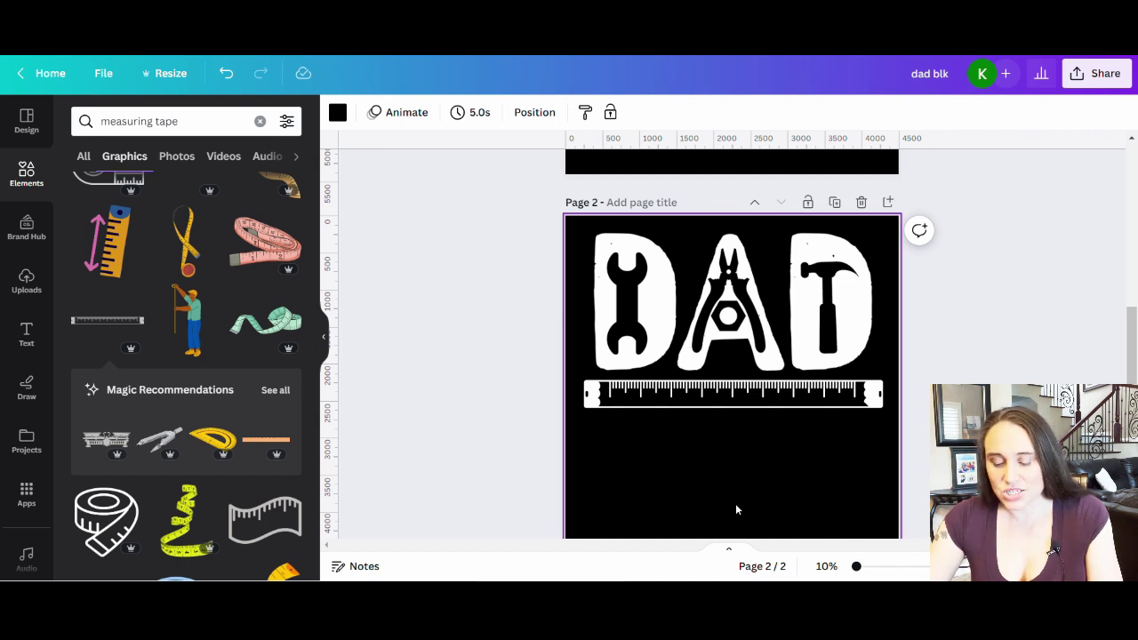
Step: Add a text box directly below the ruler and enlarge it to font size 271, nearly as wide as the ruler
scroll(819, 457, "down", 2)
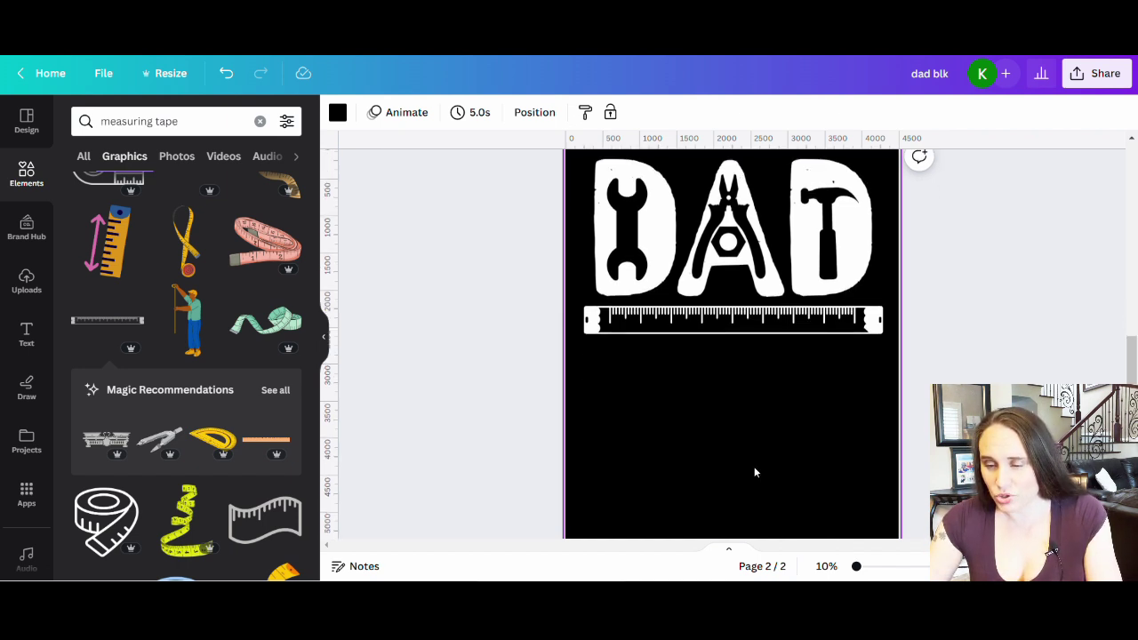
key("ctrl+v")
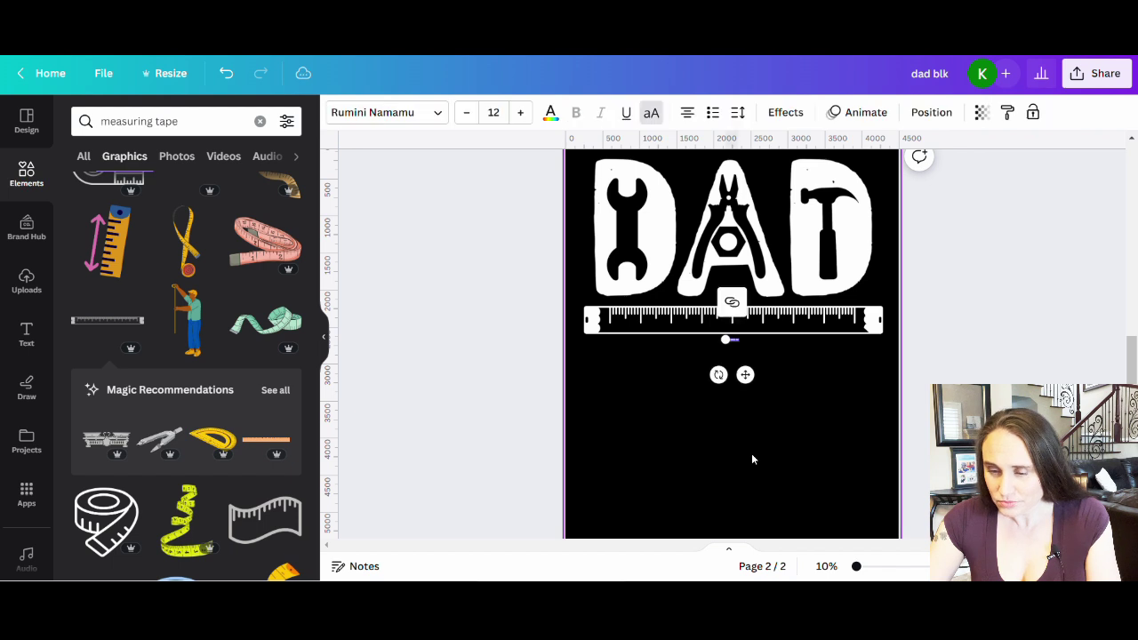
left_click_drag(735, 352, 592, 386)
left_click_drag(749, 367, 878, 415)
left_click(770, 514)
left_click_drag(751, 355, 743, 358)
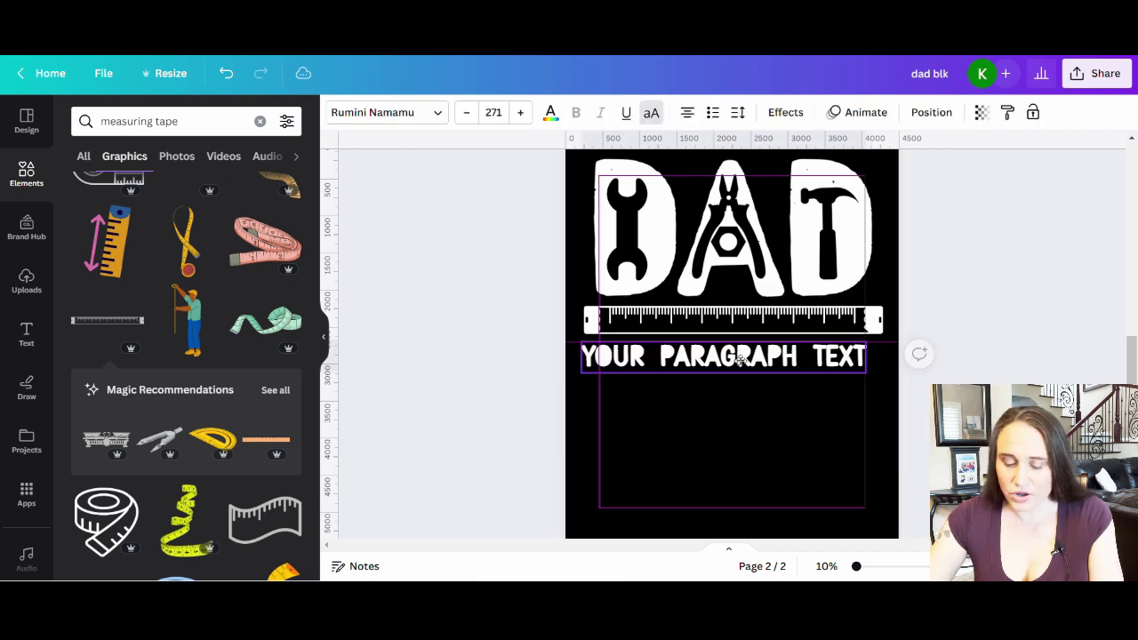
Step: Replace the placeholder text below the ruler with "YOU BREAK IT, I FIX IT"
double_click(849, 364)
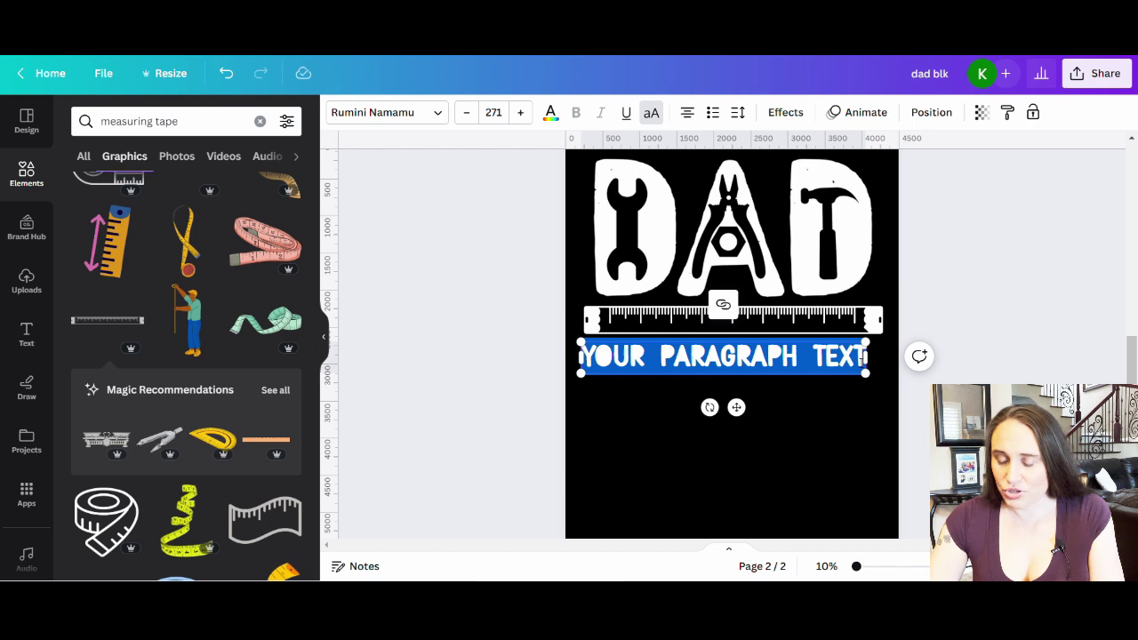
type("YOU")
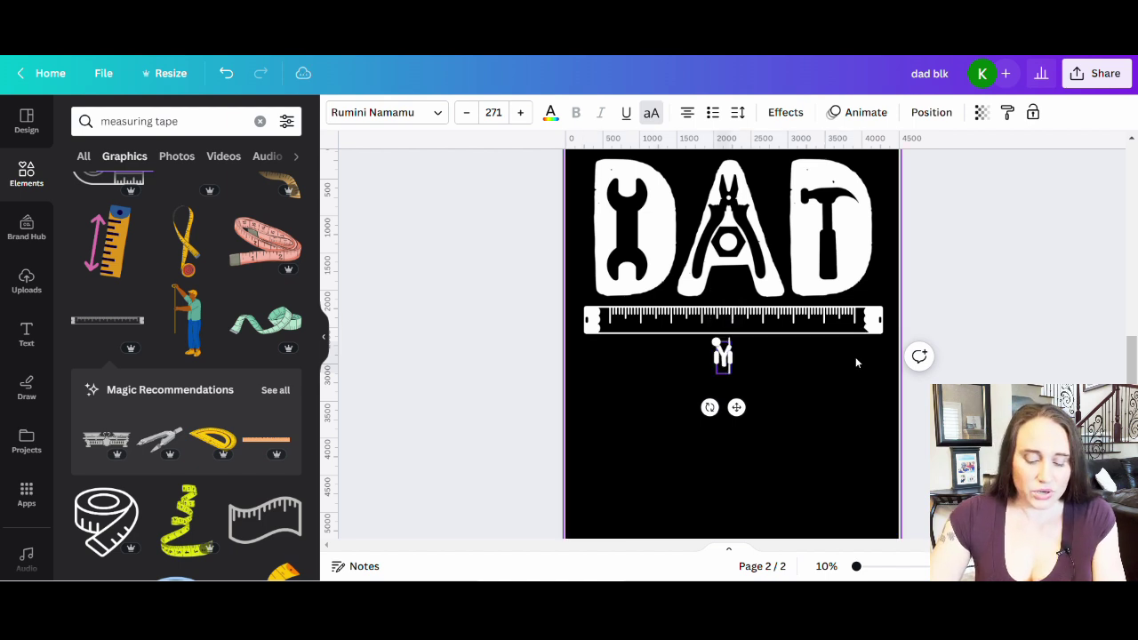
key("BackSpace")
key("BackSpace")
key("BackSpace")
key("BackSpace")
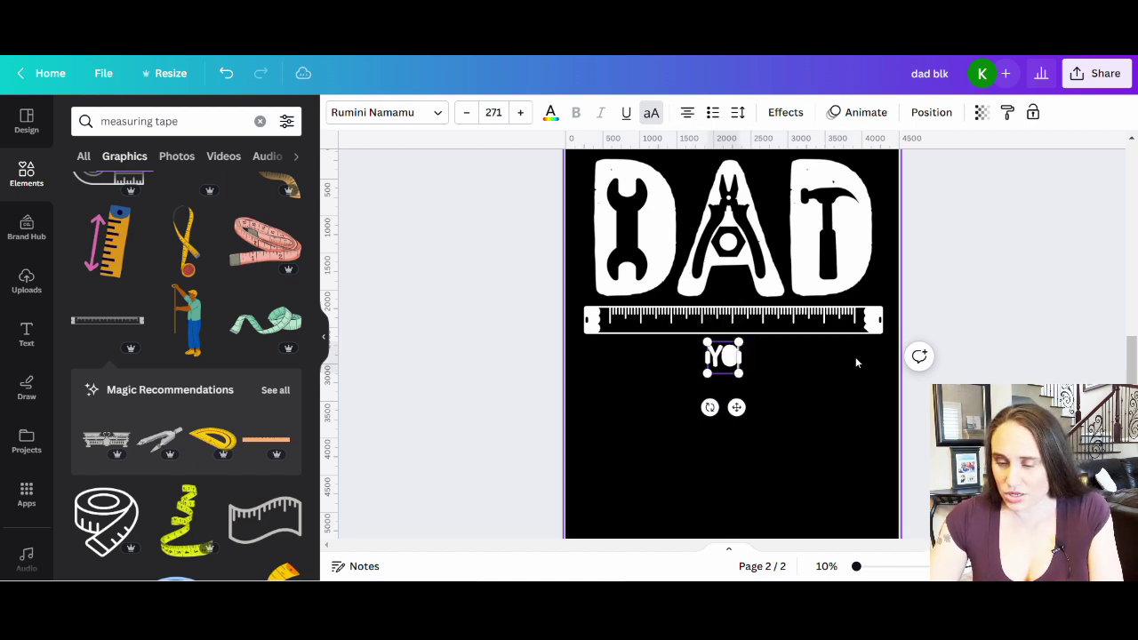
type("YOU BREA")
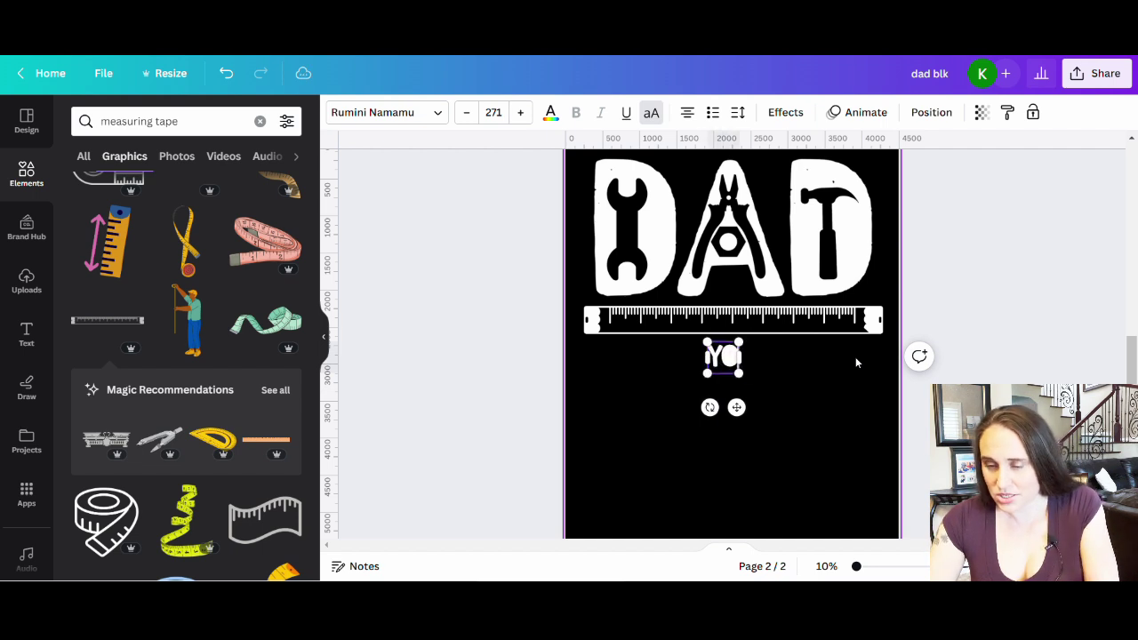
type("K ")
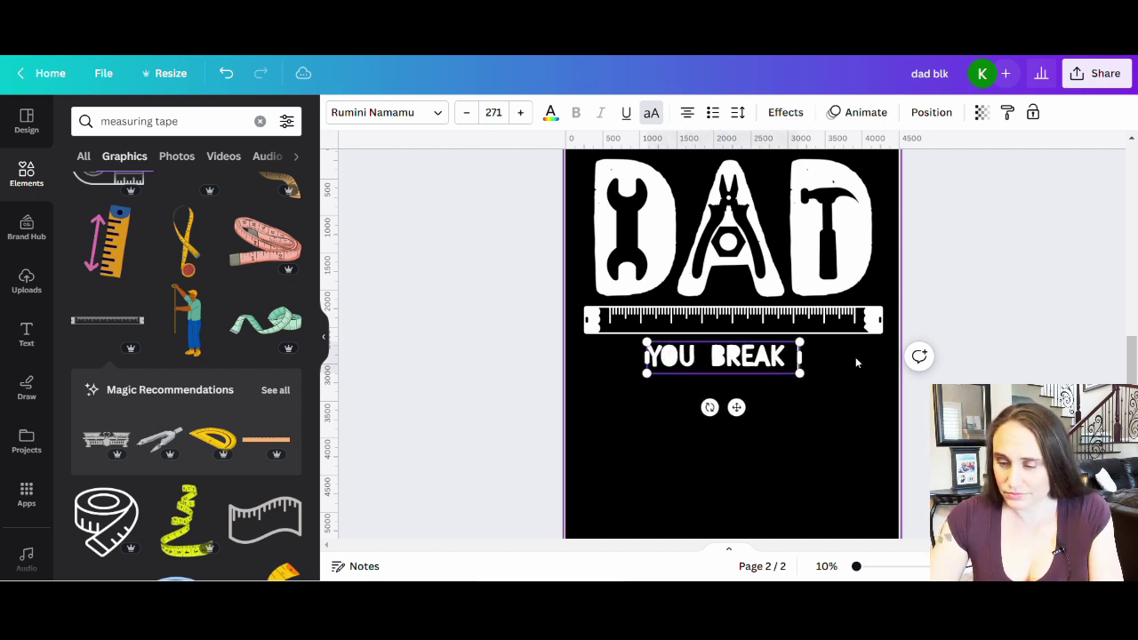
type("IT, I FIX IGT")
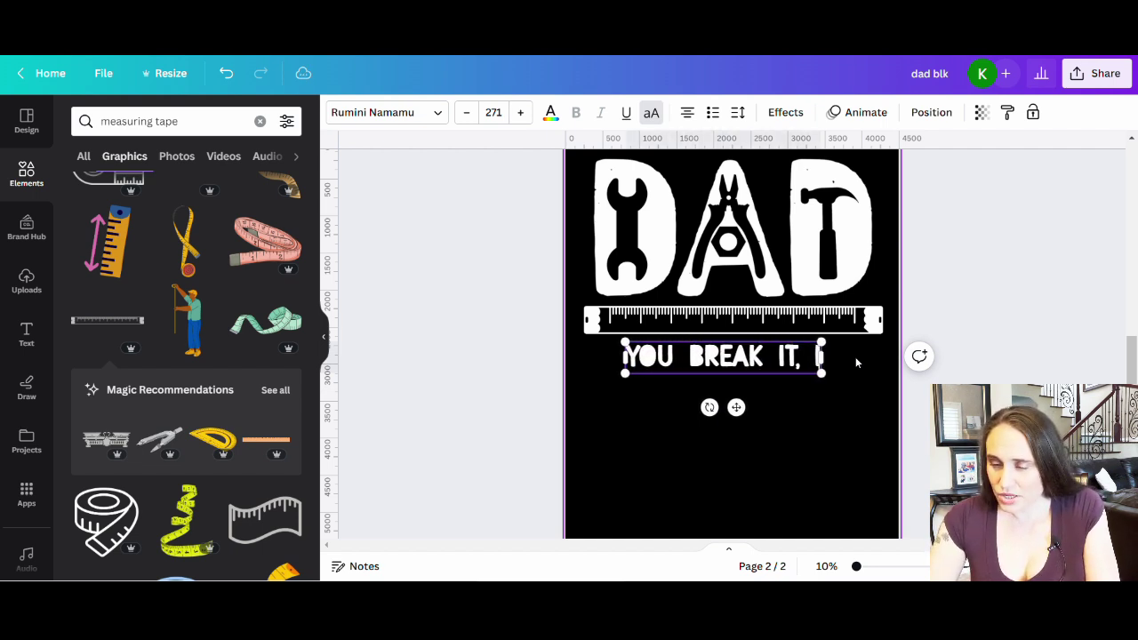
key("BackSpace")
key("BackSpace")
type("T")
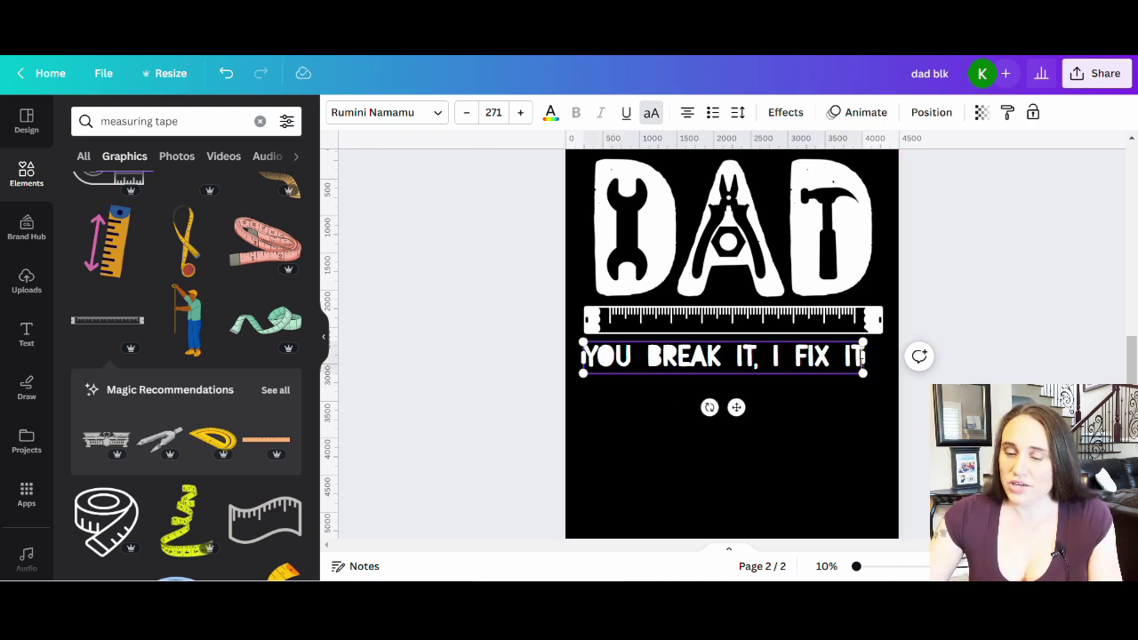
left_click(813, 434)
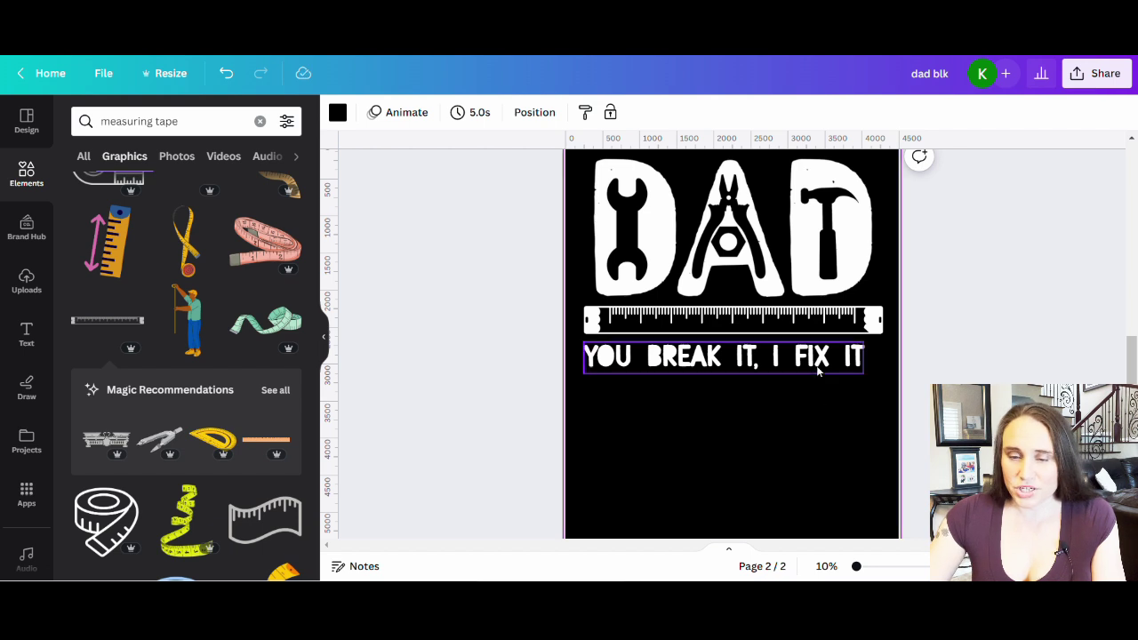
Step: Set the slogan's font to Intro Rust and shift the line sideways so it lines up with the ruler above
left_click(751, 360)
left_click(395, 114)
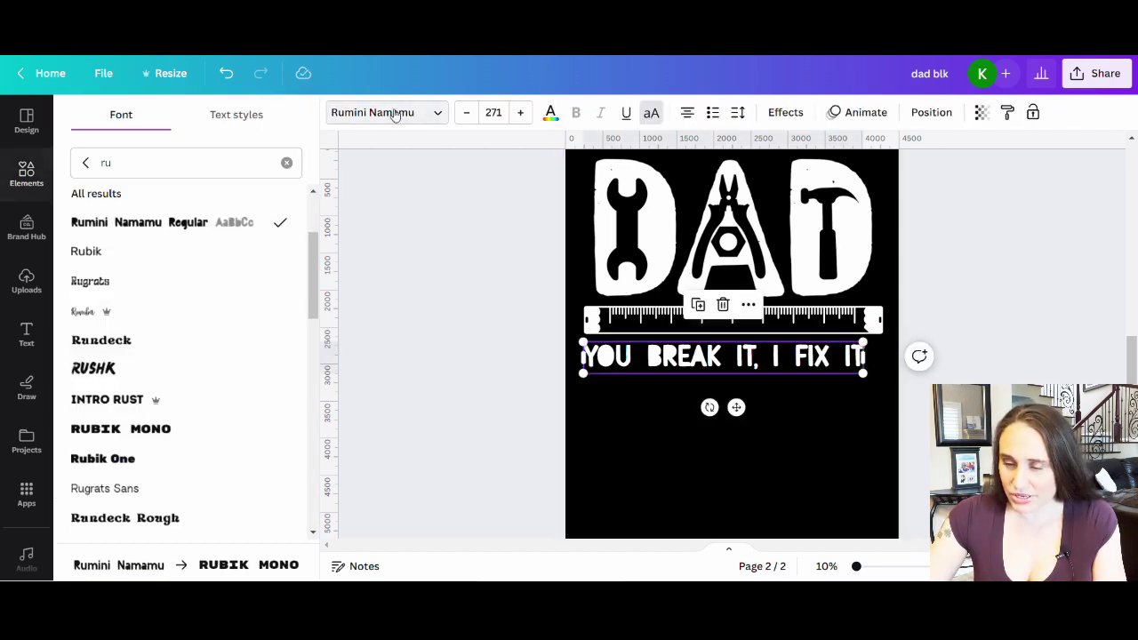
left_click(100, 409)
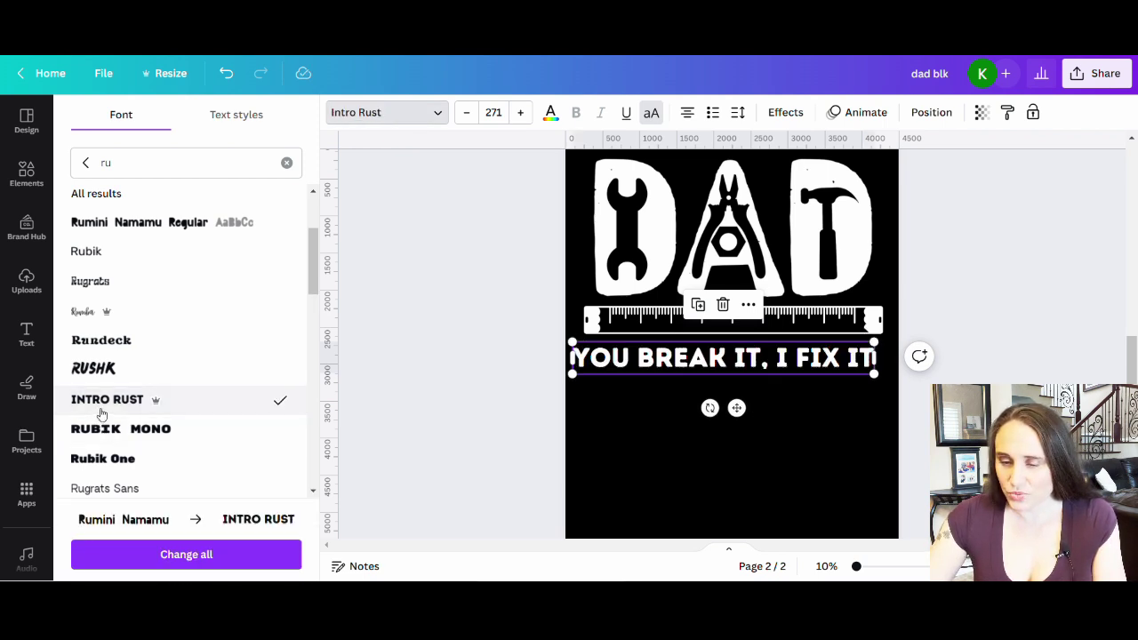
left_click(771, 486)
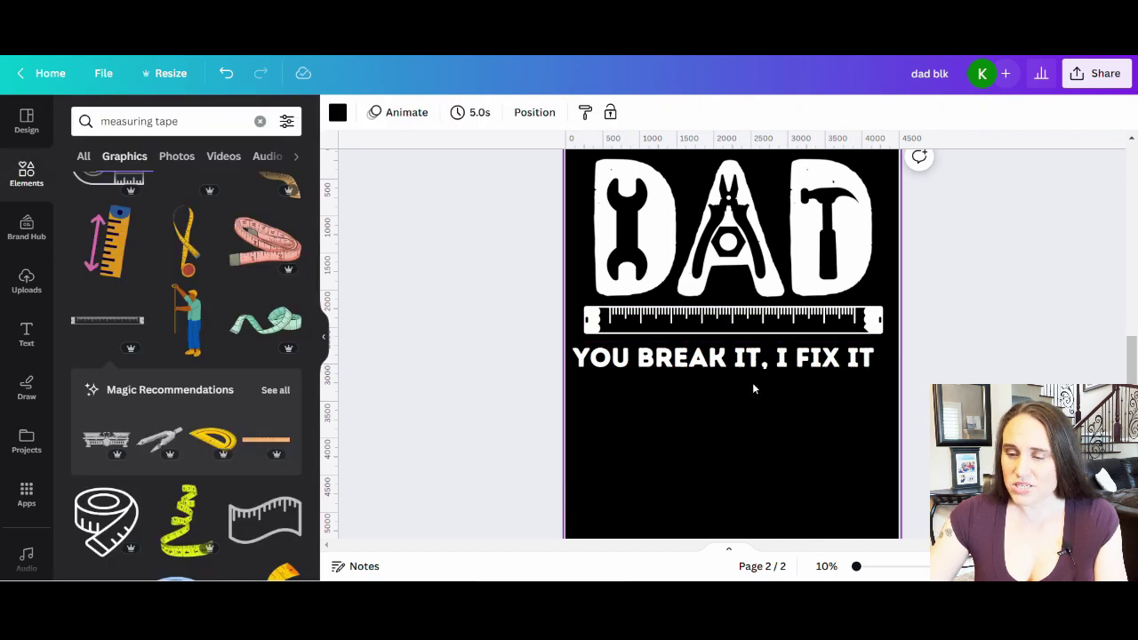
left_click_drag(753, 359, 762, 360)
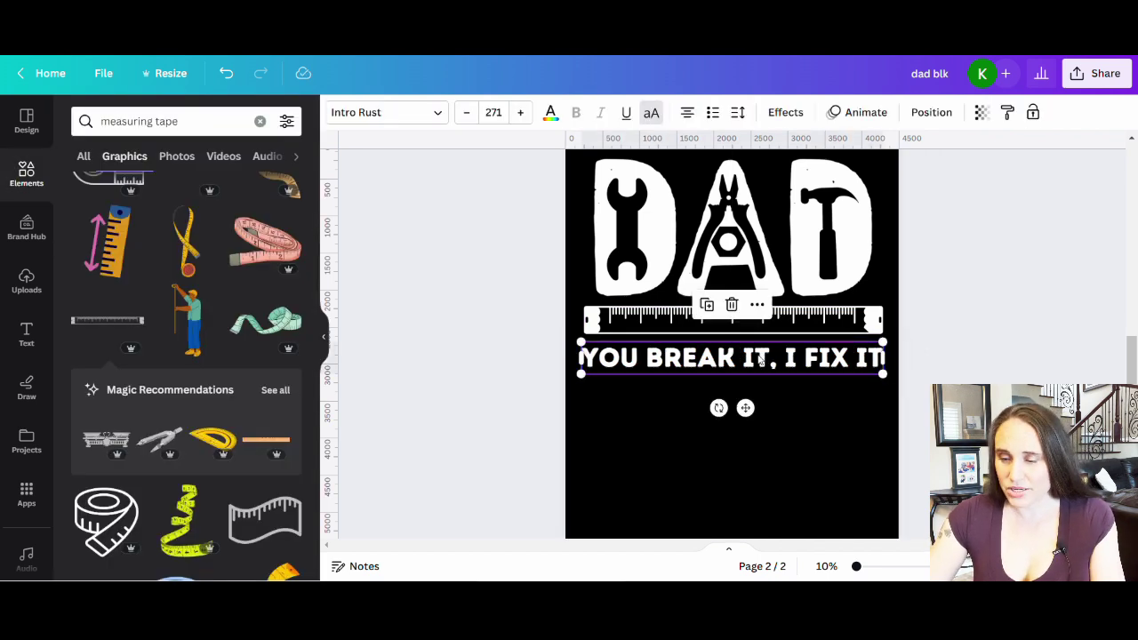
left_click(821, 443)
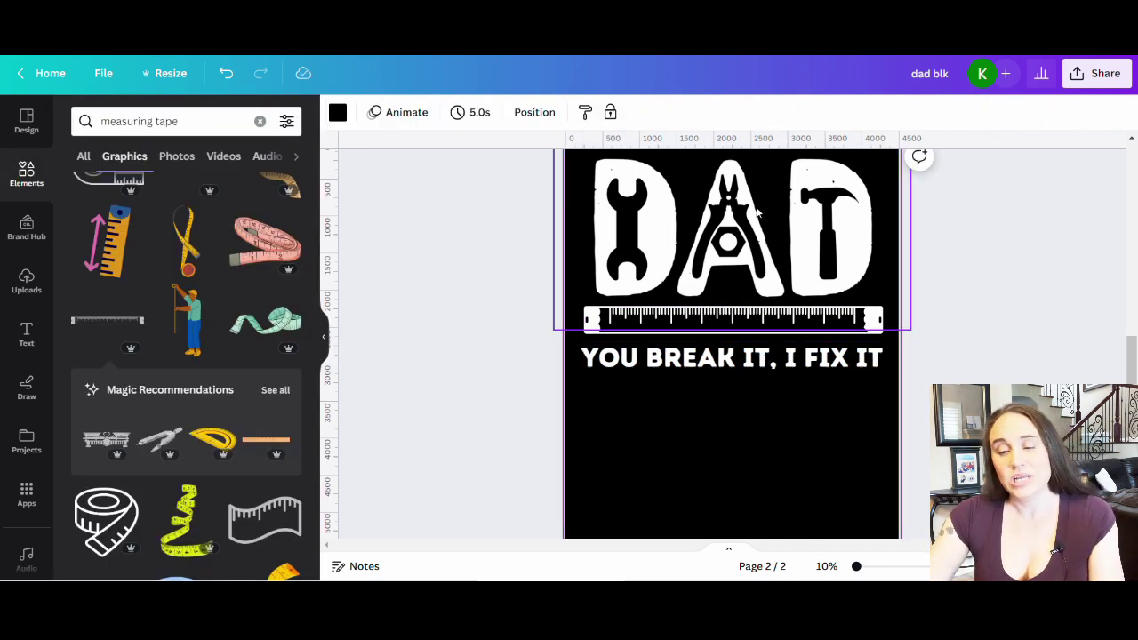